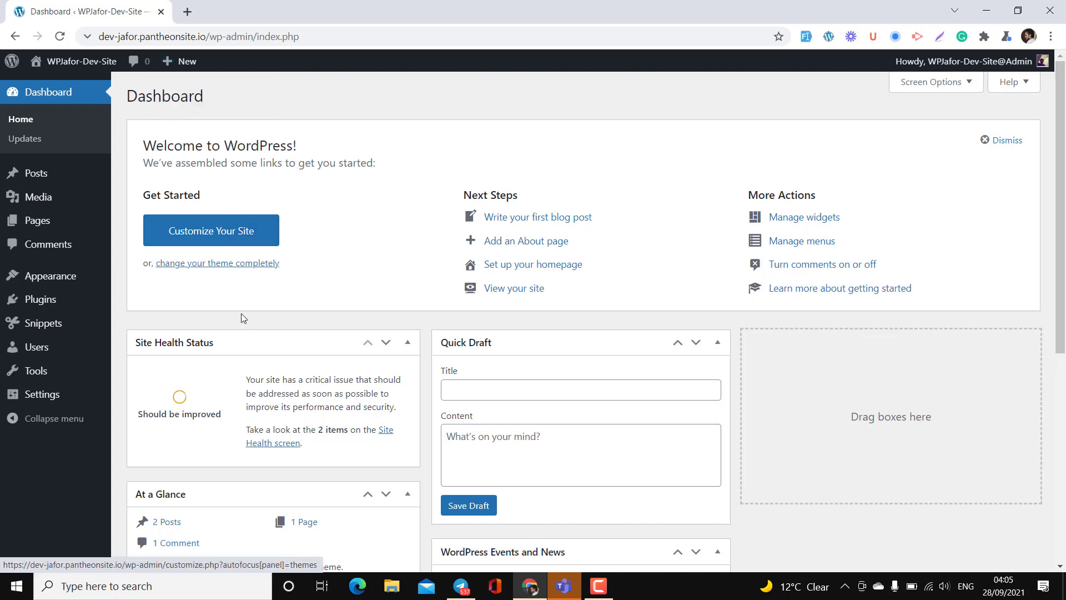
- Search the plugins available for installation for "fluent forms"
{"action": "left_click", "coordinate": [70, 300]}
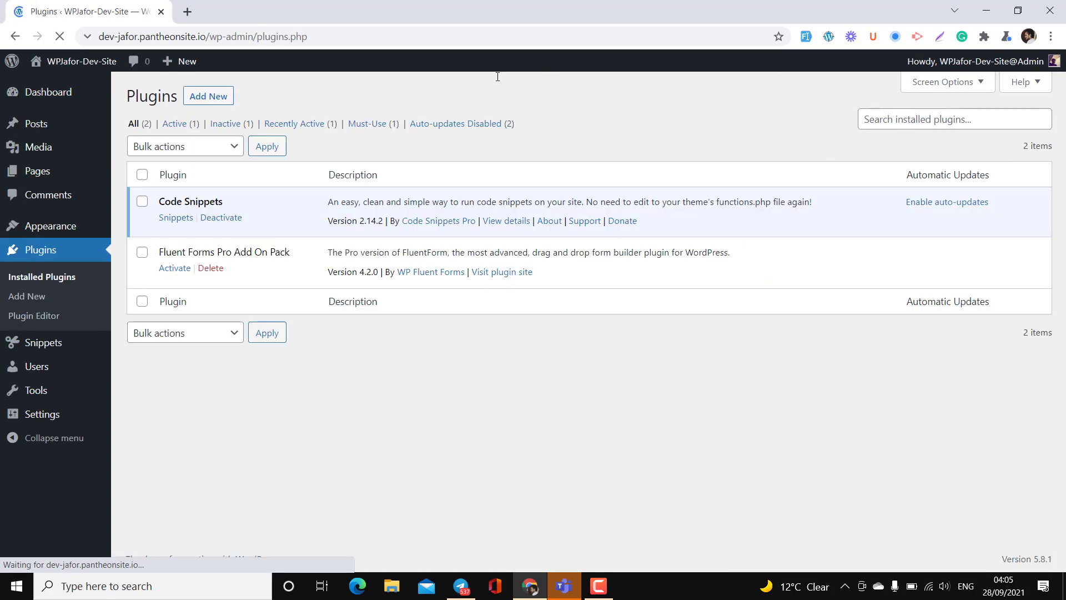
{"action": "left_click", "coordinate": [223, 99]}
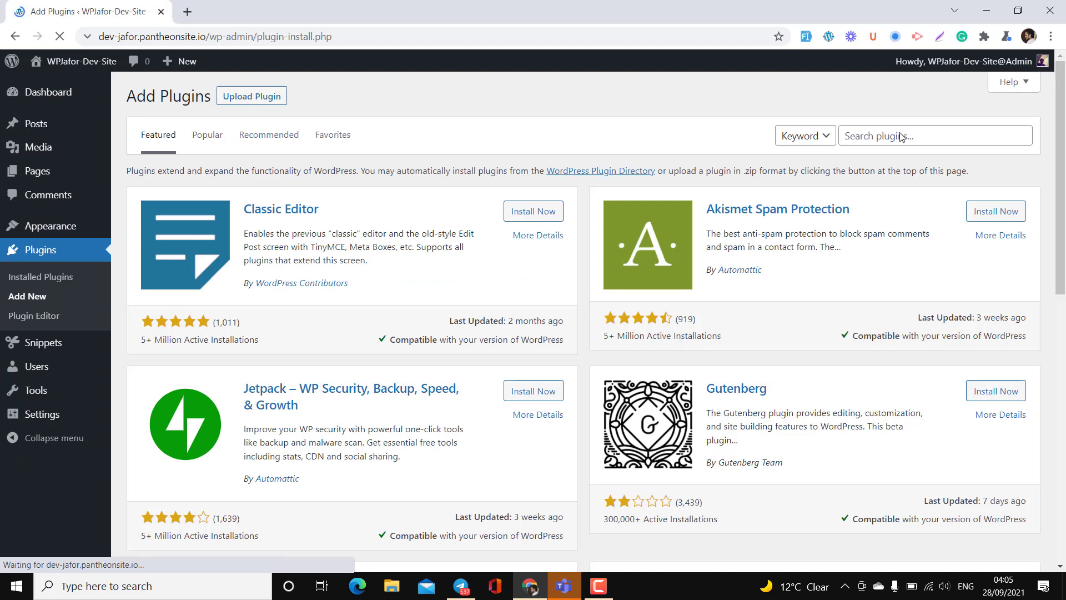
{"action": "left_click", "coordinate": [889, 138]}
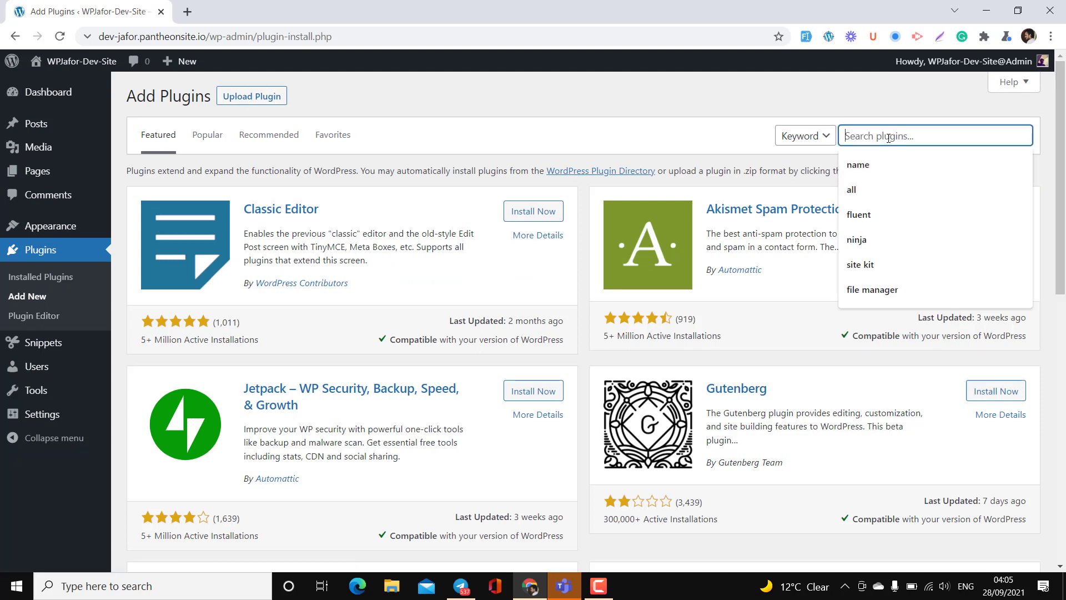
{"action": "type", "text": "fluent for"}
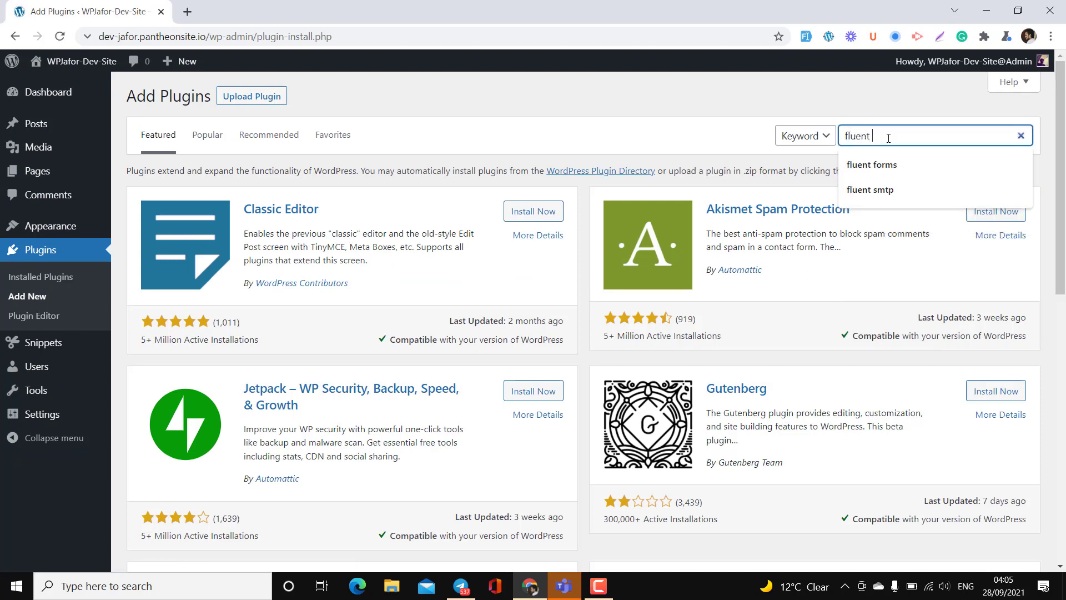
{"action": "type", "text": "ms"}
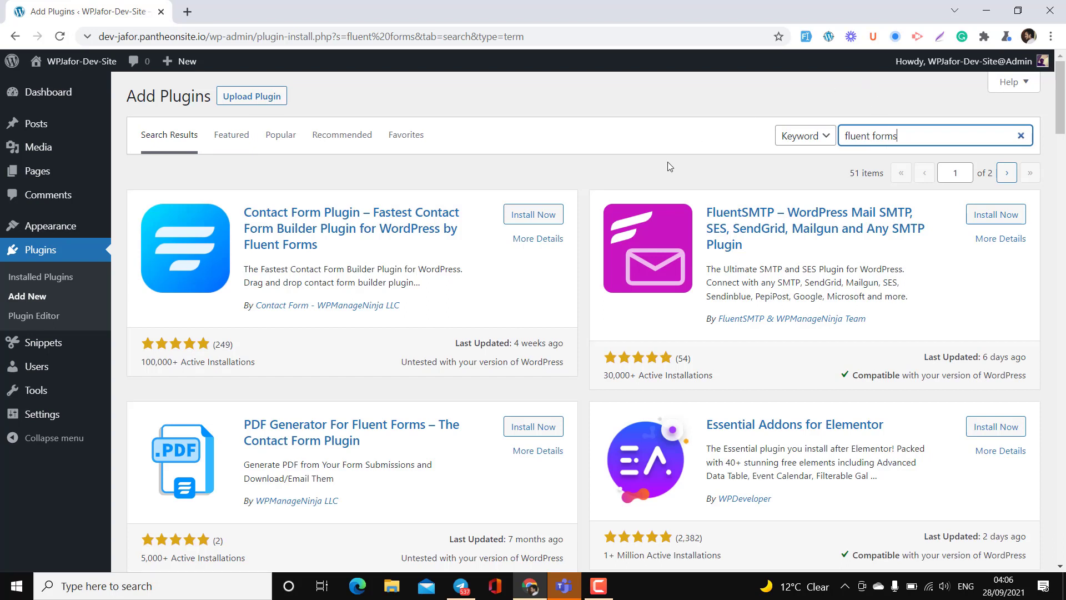
- Install and activate the Fluent Forms contact form plugin, and activate the Fluent Forms Pro Add On Pack
{"action": "left_click", "coordinate": [542, 215]}
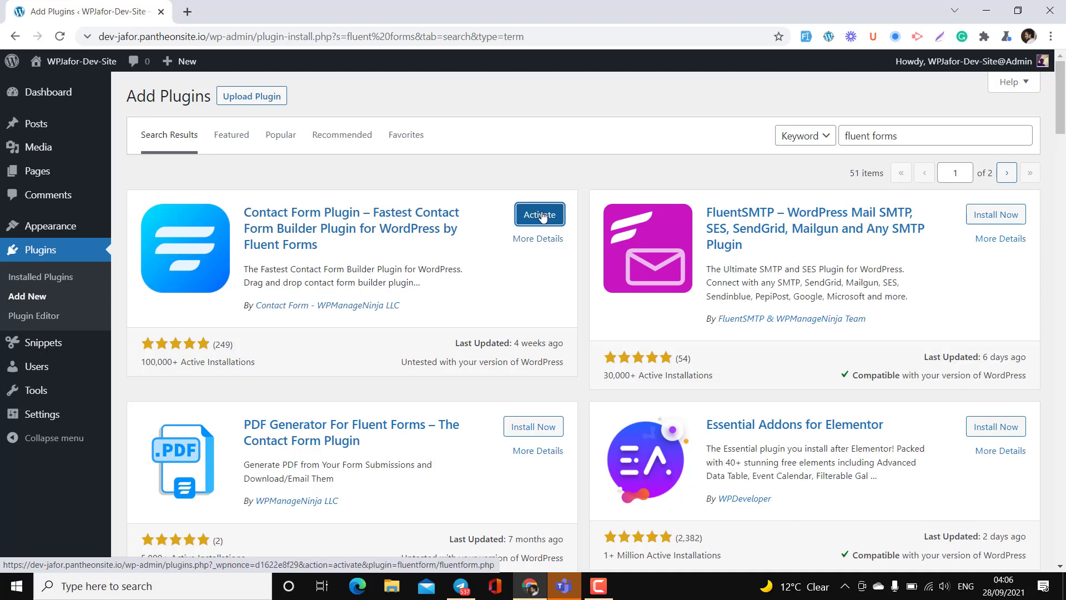
{"action": "left_click", "coordinate": [543, 216]}
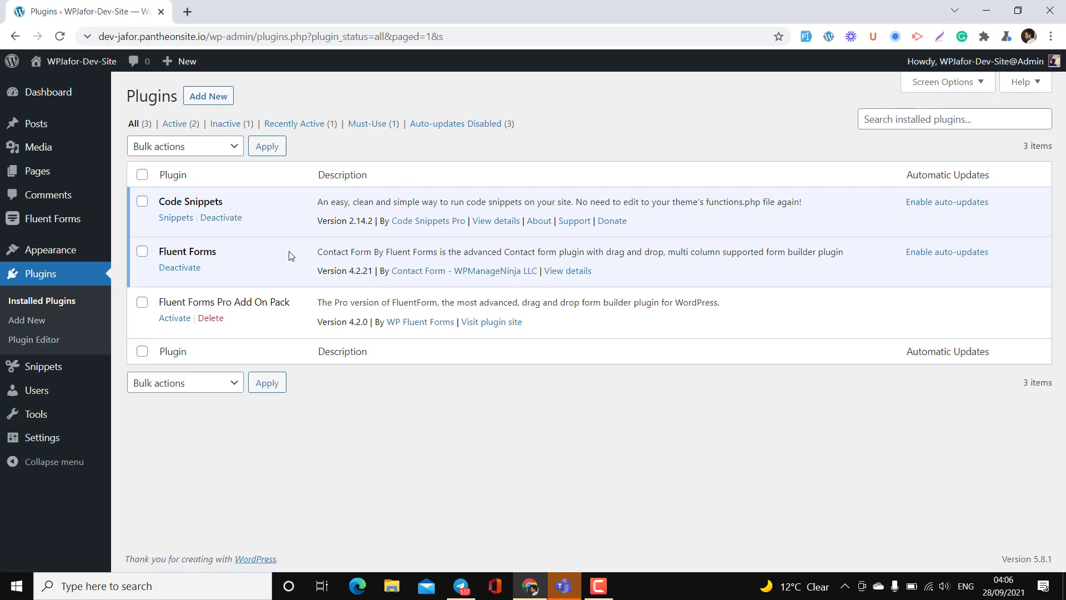
{"action": "left_click", "coordinate": [172, 319]}
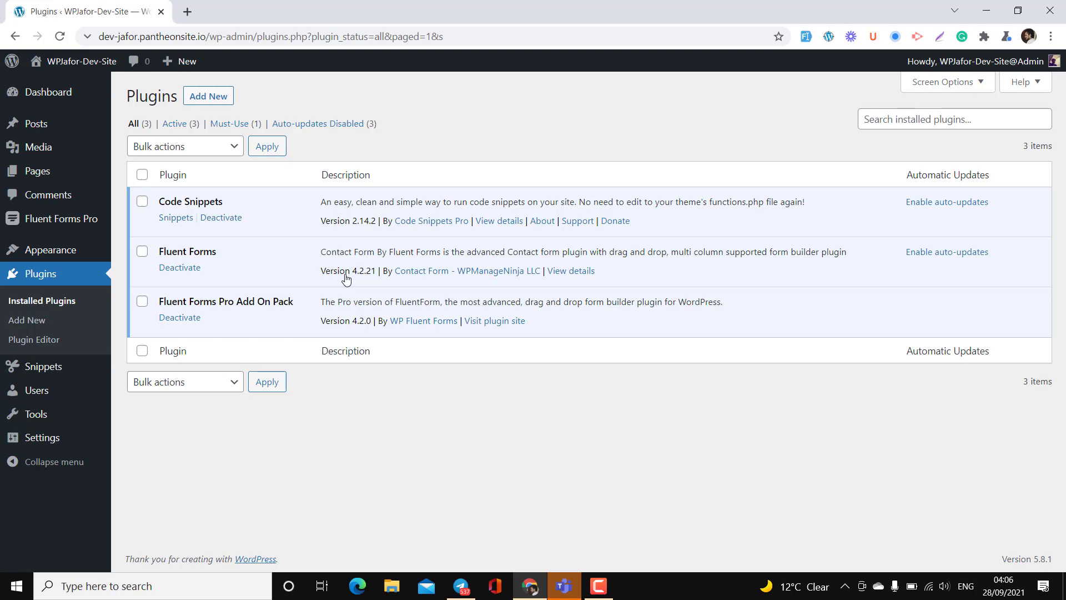
- Look over the existing forms and their available actions in Fluent Forms Pro
{"action": "left_click", "coordinate": [87, 221]}
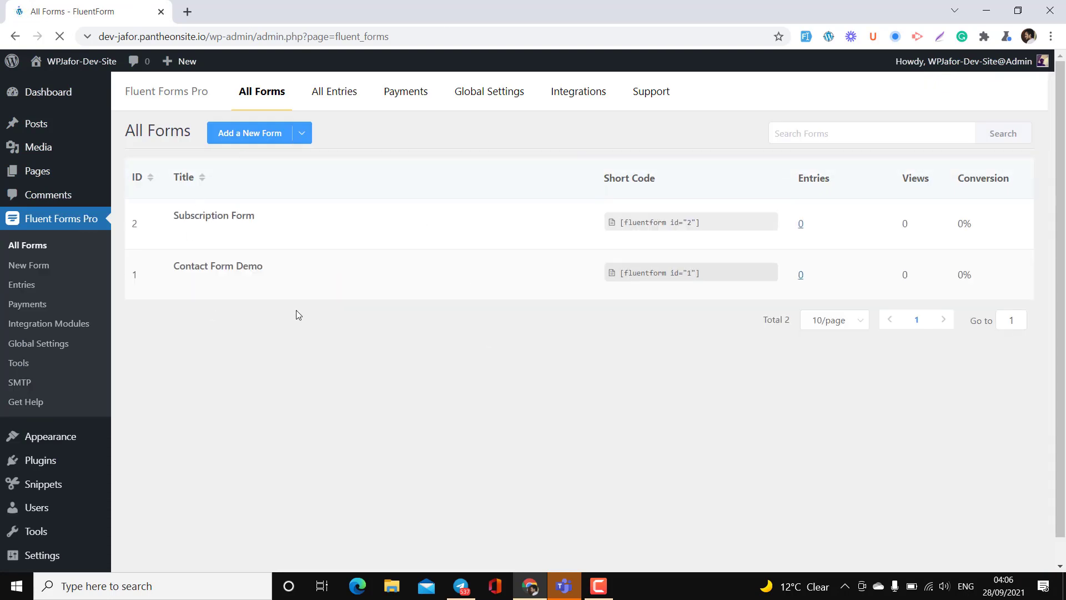
{"action": "mouse_move", "coordinate": [243, 221]}
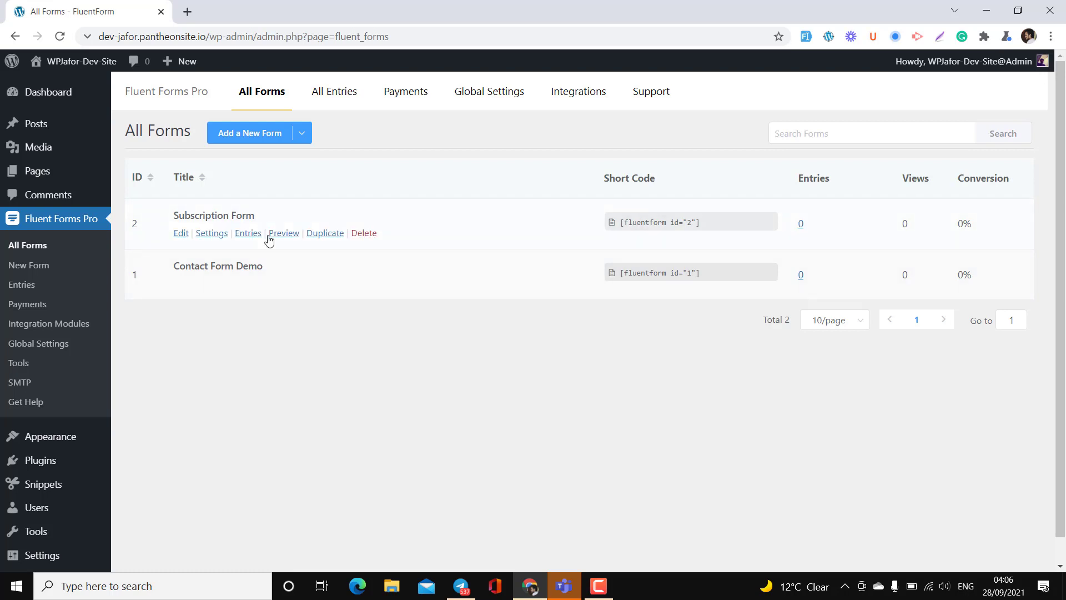
{"action": "mouse_move", "coordinate": [235, 268]}
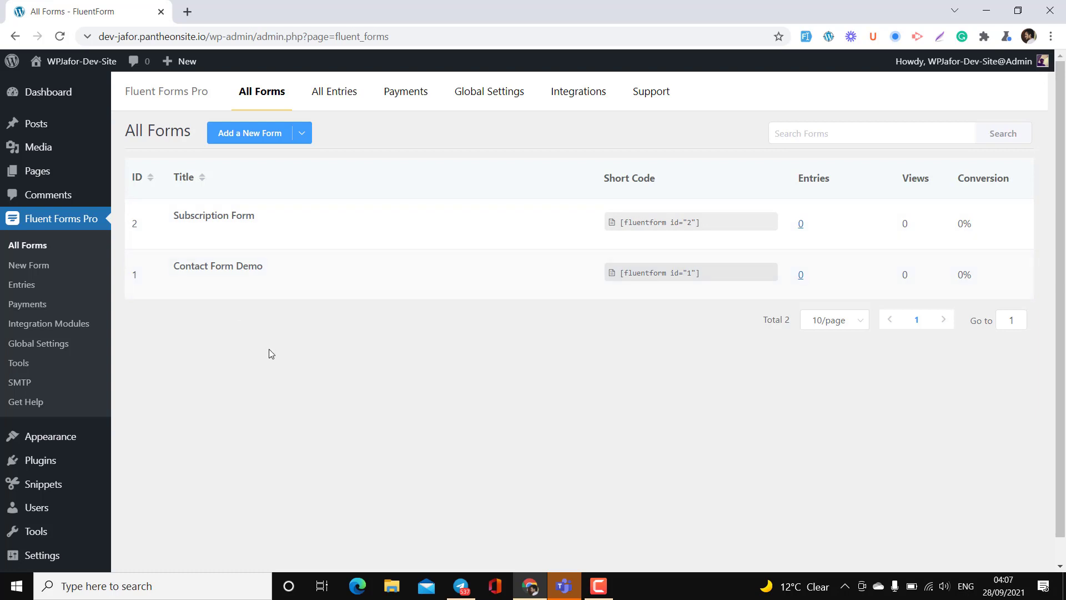
- Review the general, currency, and pages and subscription management options in the Fluent Forms global payment settings
{"action": "left_click", "coordinate": [67, 348]}
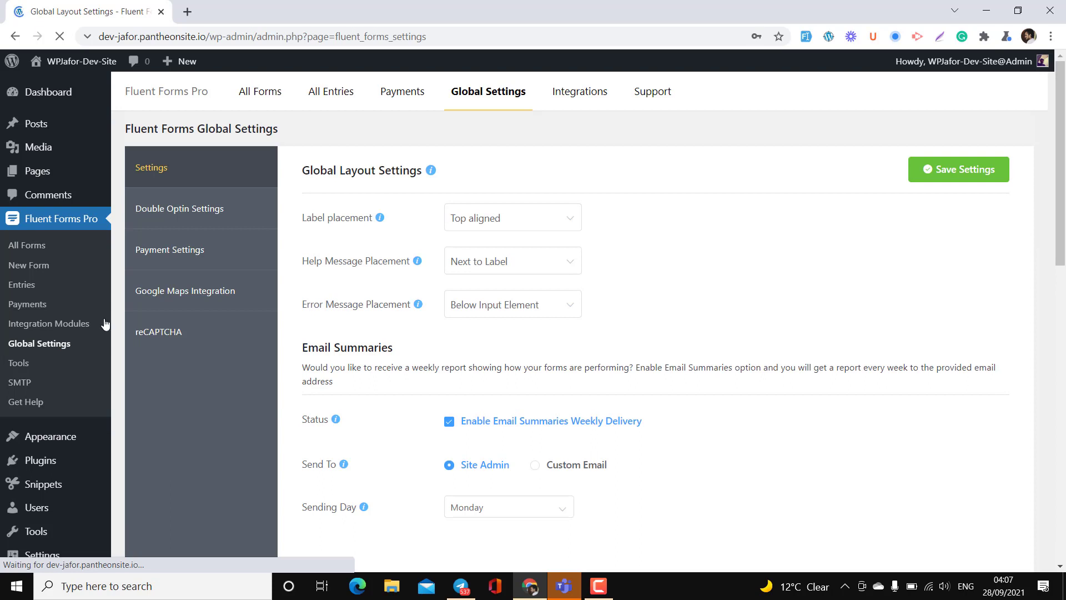
{"action": "left_click", "coordinate": [234, 252]}
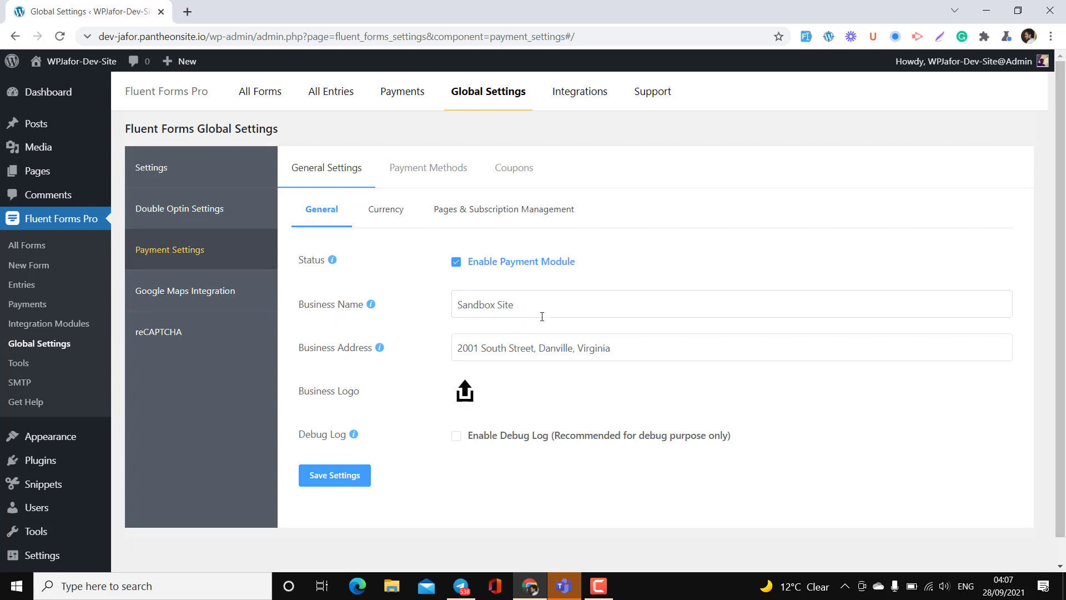
{"action": "left_click", "coordinate": [542, 316]}
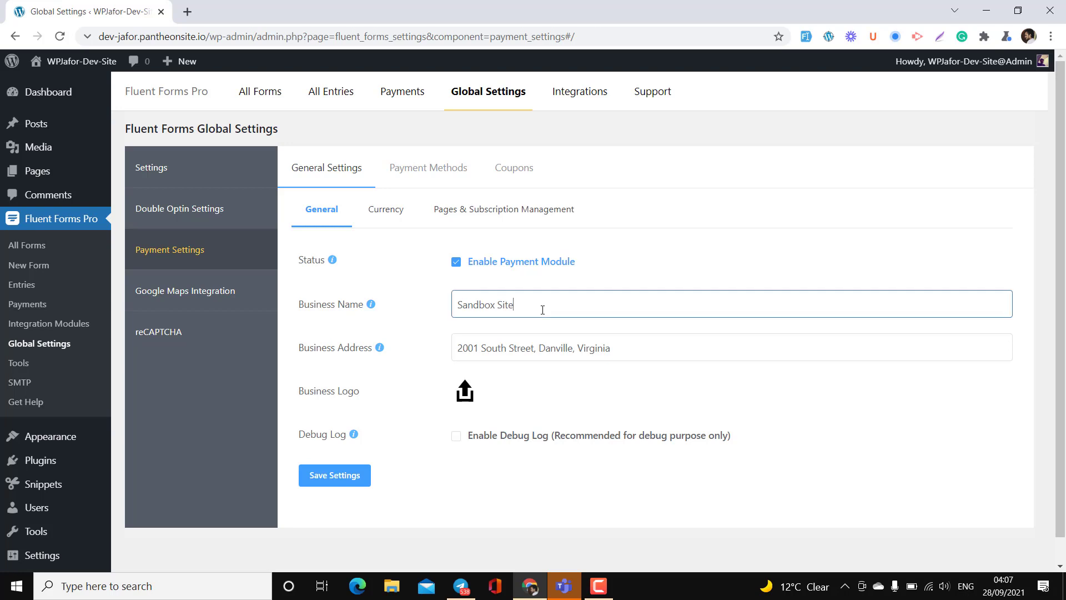
{"action": "left_click", "coordinate": [645, 353]}
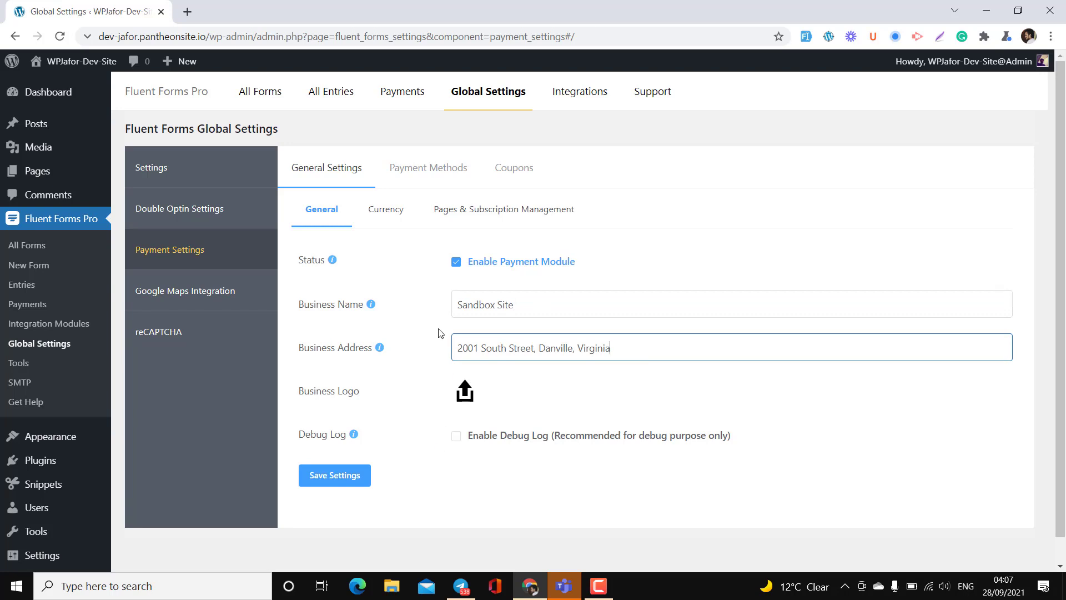
{"action": "left_click", "coordinate": [387, 213]}
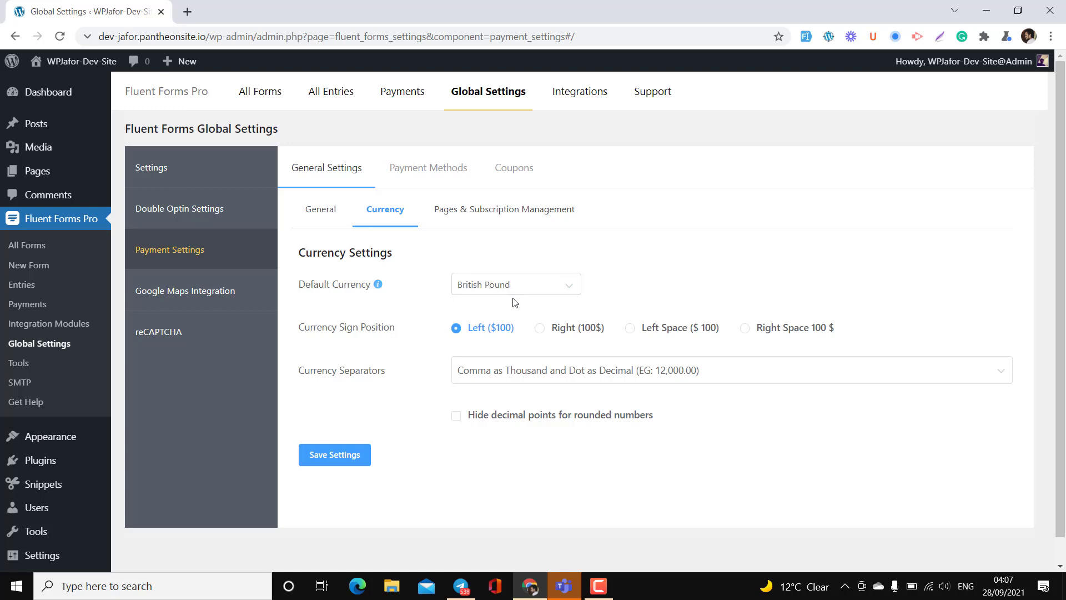
{"action": "left_click", "coordinate": [507, 214]}
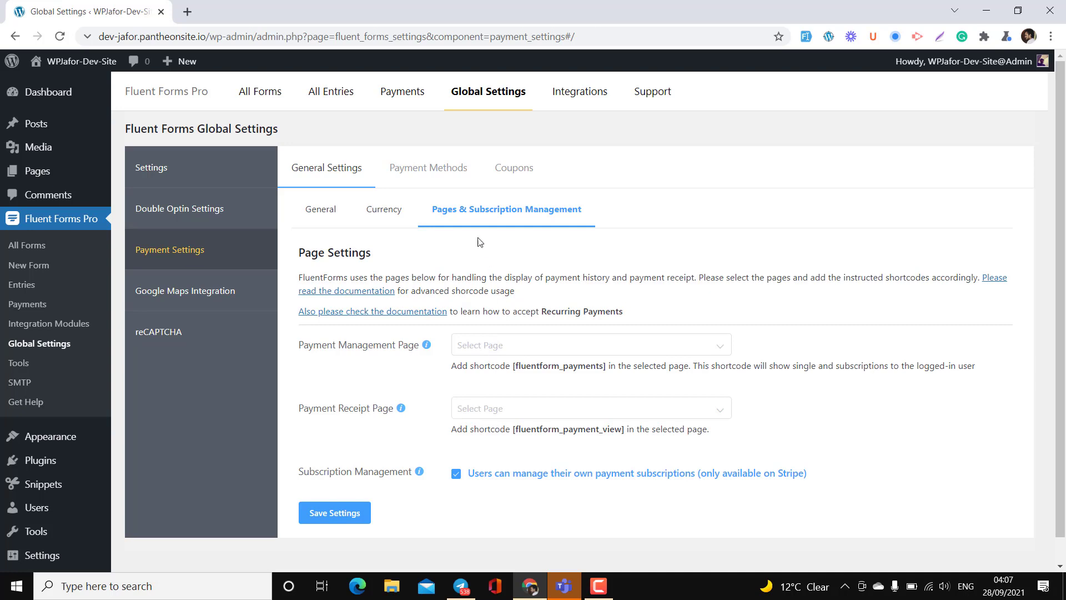
- Disconnect the linked Stripe account from the Fluent Forms payment methods
{"action": "left_click", "coordinate": [425, 173]}
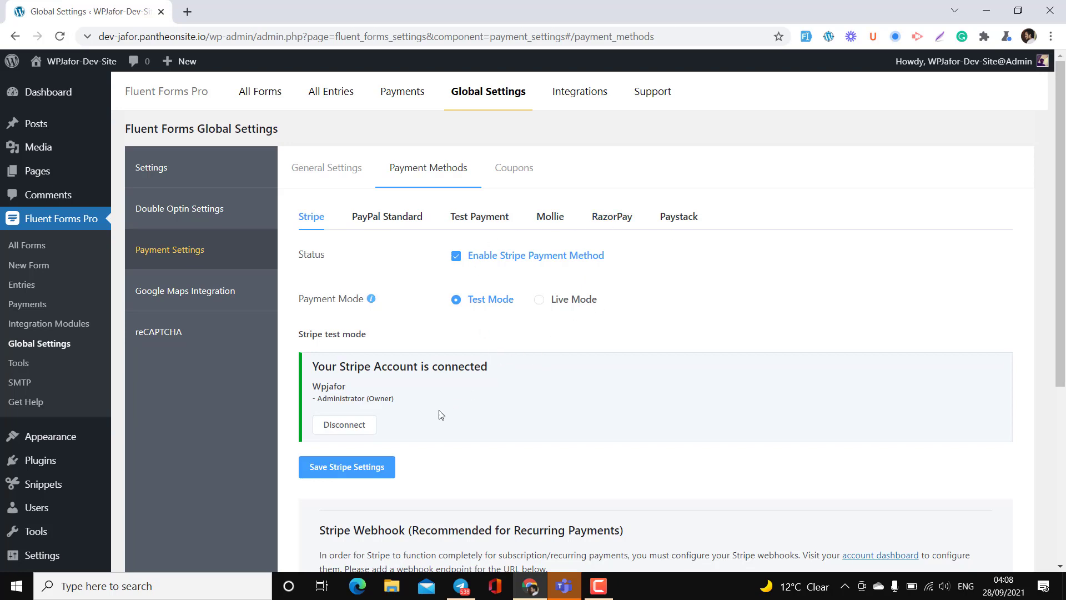
{"action": "left_click", "coordinate": [350, 428]}
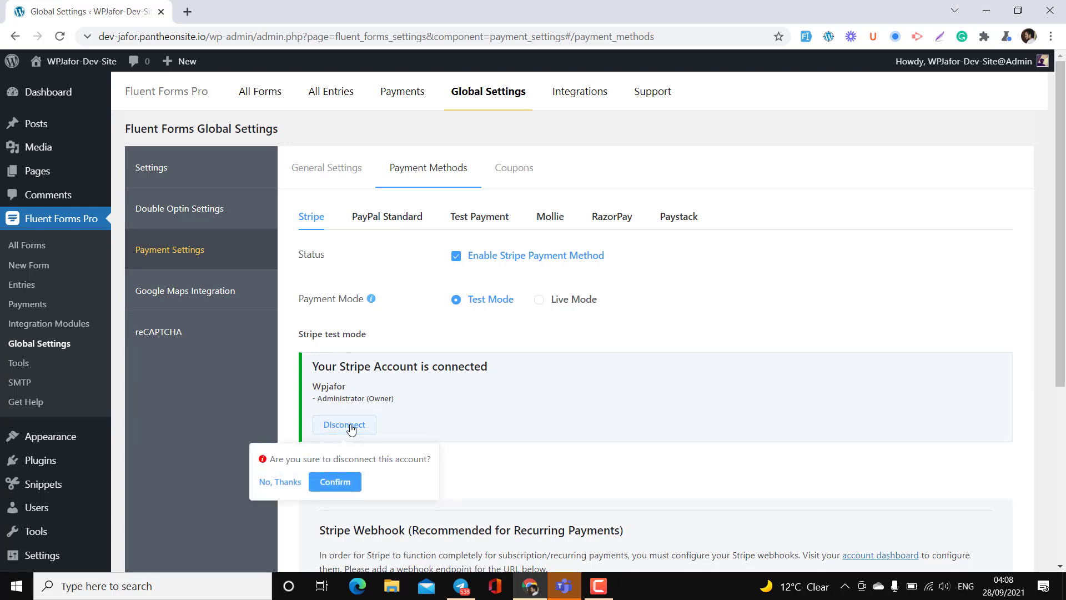
{"action": "left_click", "coordinate": [336, 483]}
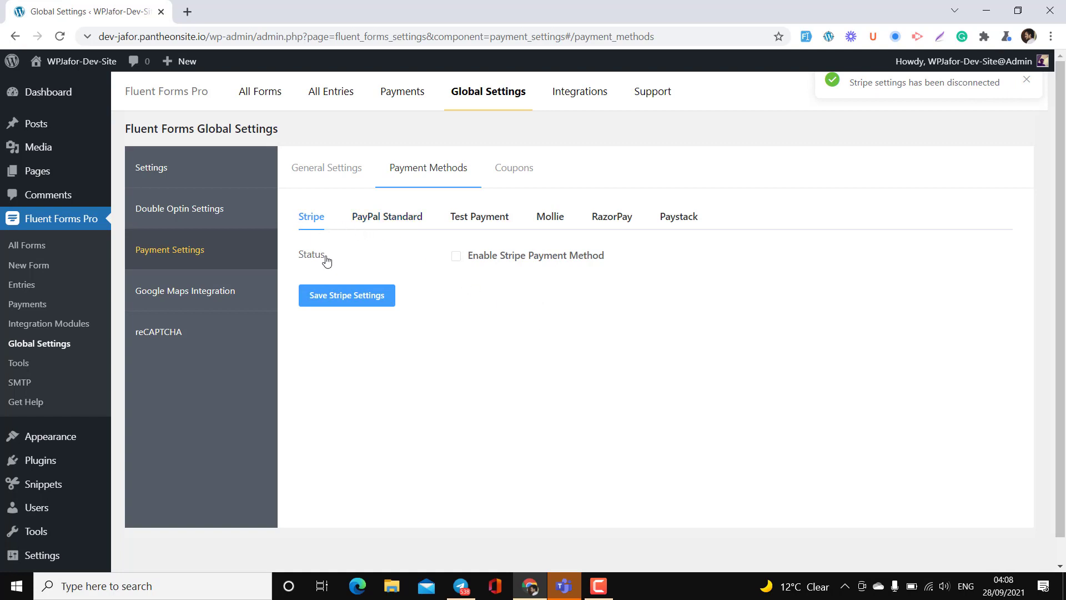
- Enable the Stripe payment method and start connecting a Stripe account in Test Mode
{"action": "left_click", "coordinate": [487, 263]}
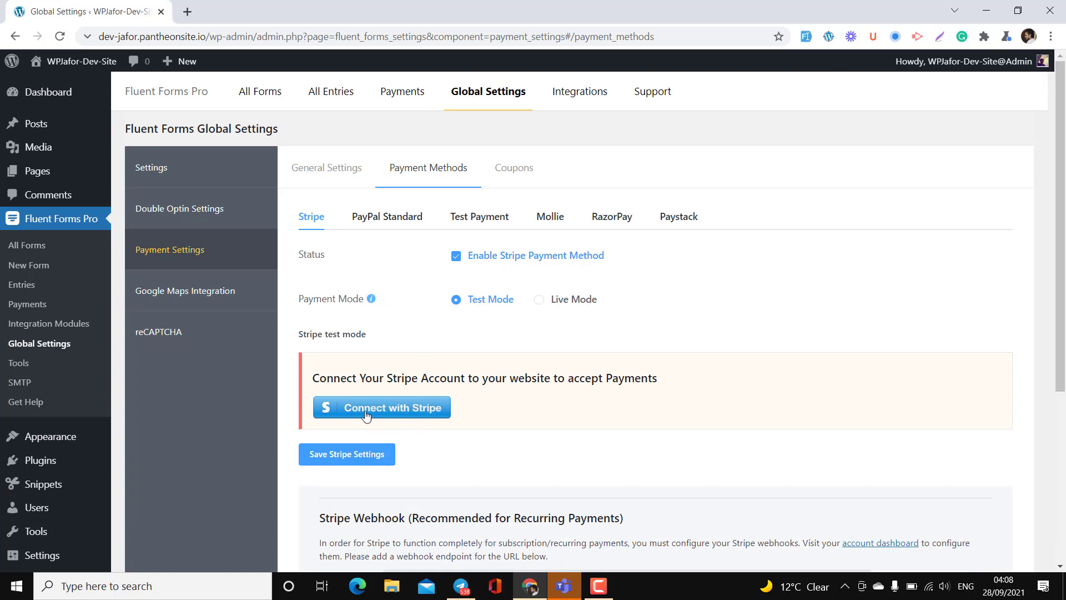
{"action": "left_click", "coordinate": [386, 407]}
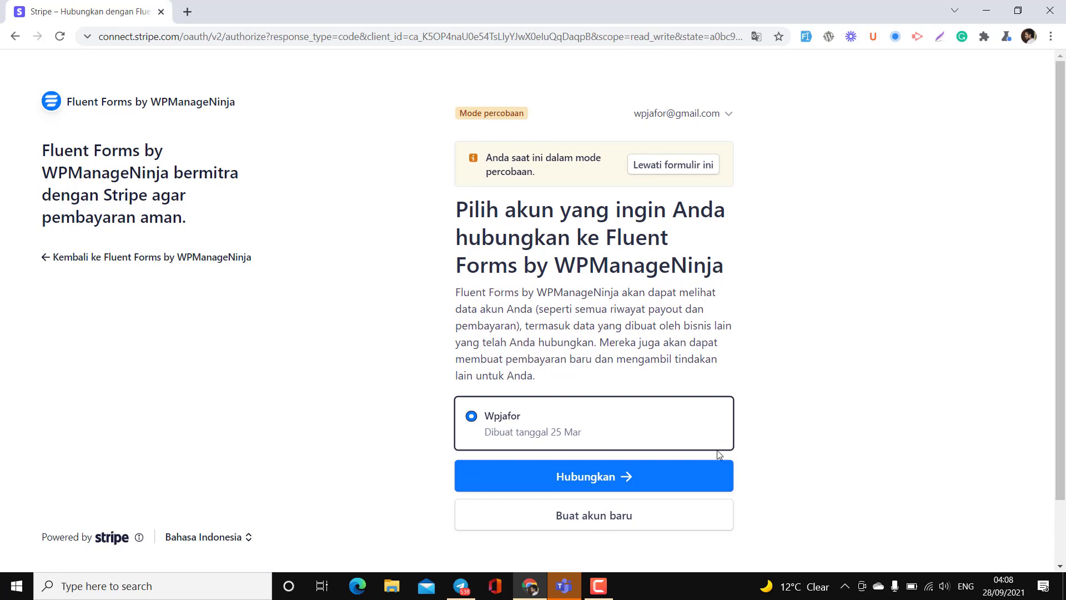
- Turn off the Cloudflare WARP connection and reload the Stripe authorization page
{"action": "left_click", "coordinate": [845, 587]}
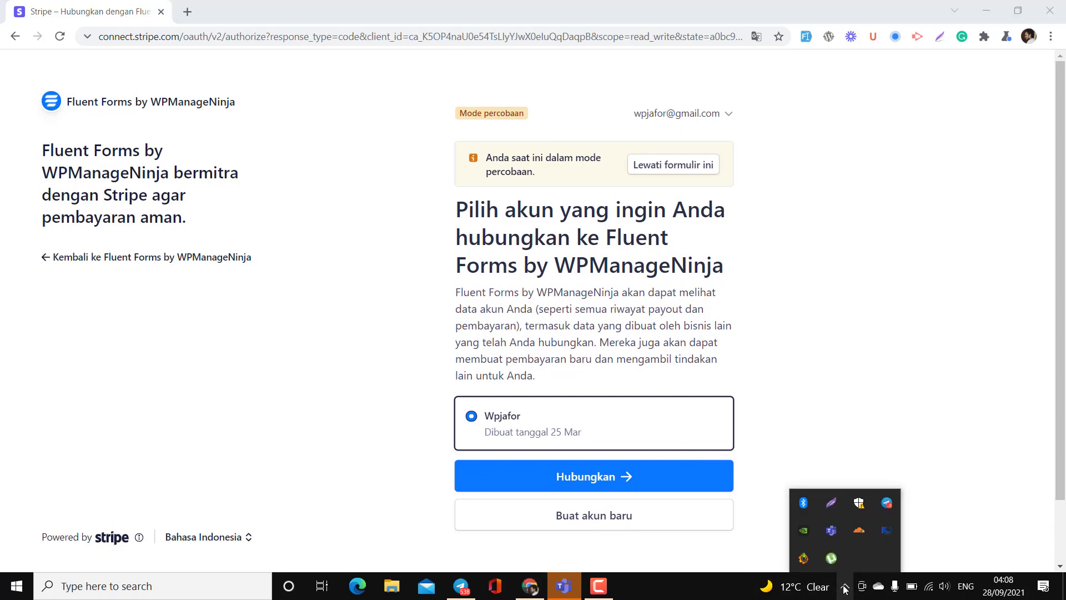
{"action": "left_click", "coordinate": [861, 537]}
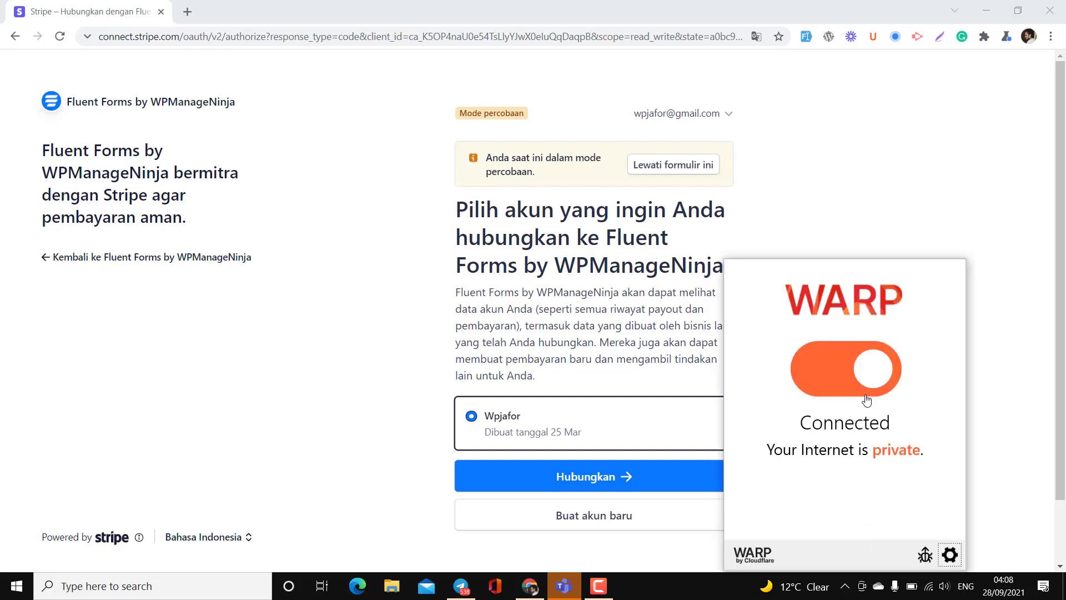
{"action": "left_click", "coordinate": [847, 362]}
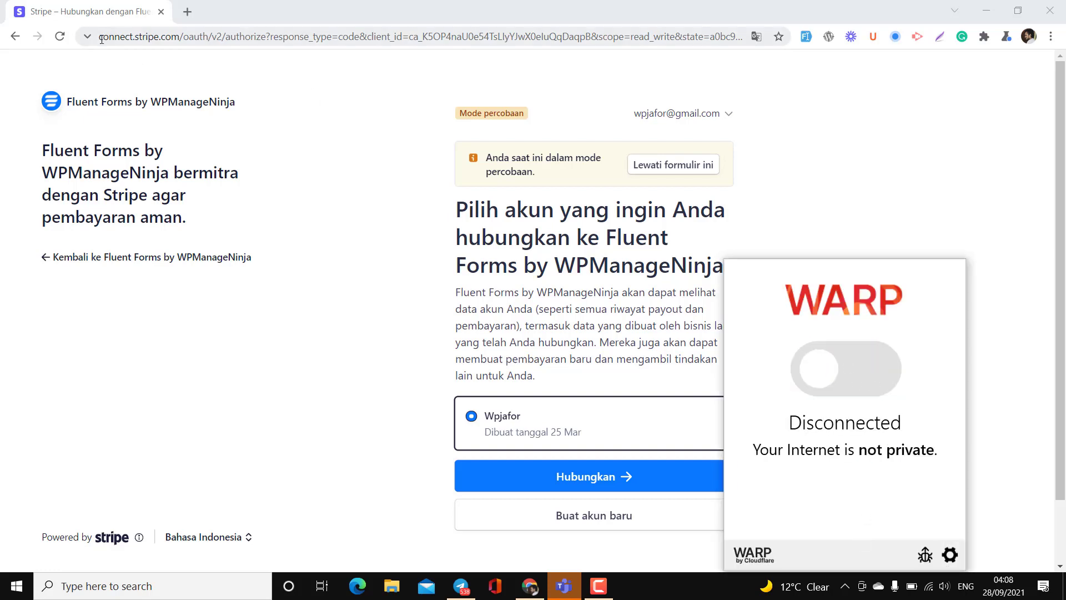
{"action": "left_click", "coordinate": [59, 36]}
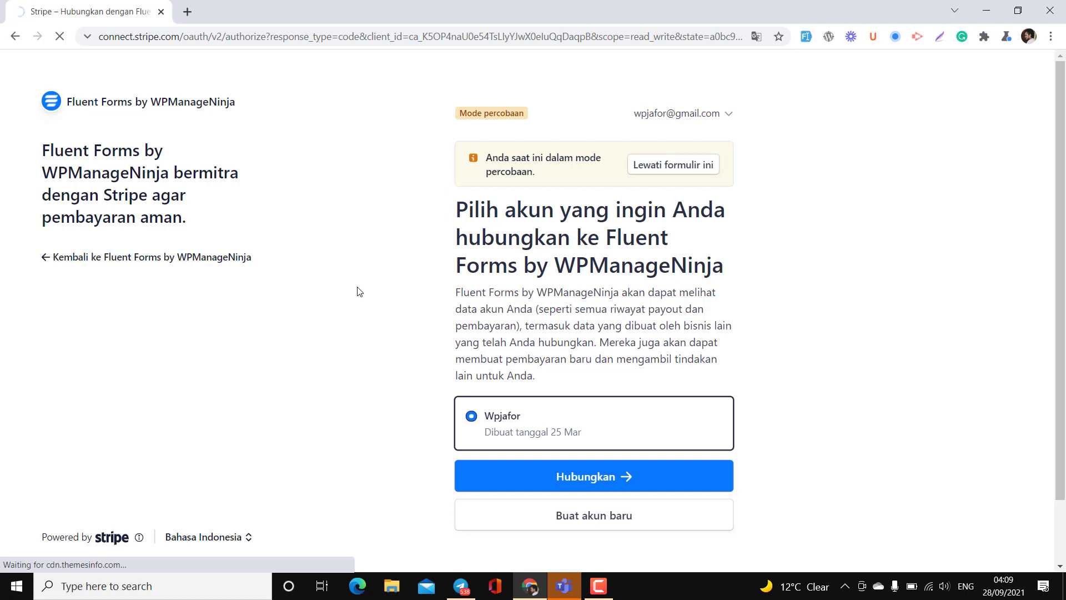
- Go to dev-jafor.pantheonsite.io/wp-admin/ and retry loading it after checking the Wi-Fi connection
{"action": "left_click", "coordinate": [15, 42]}
{"action": "left_click", "coordinate": [146, 40]}
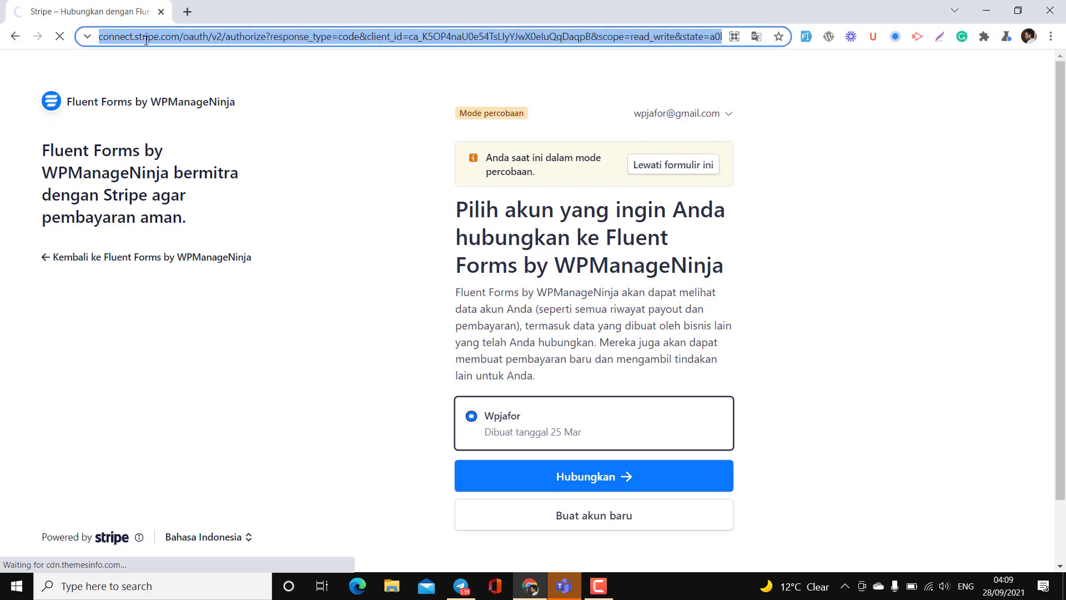
{"action": "type", "text": "dev"}
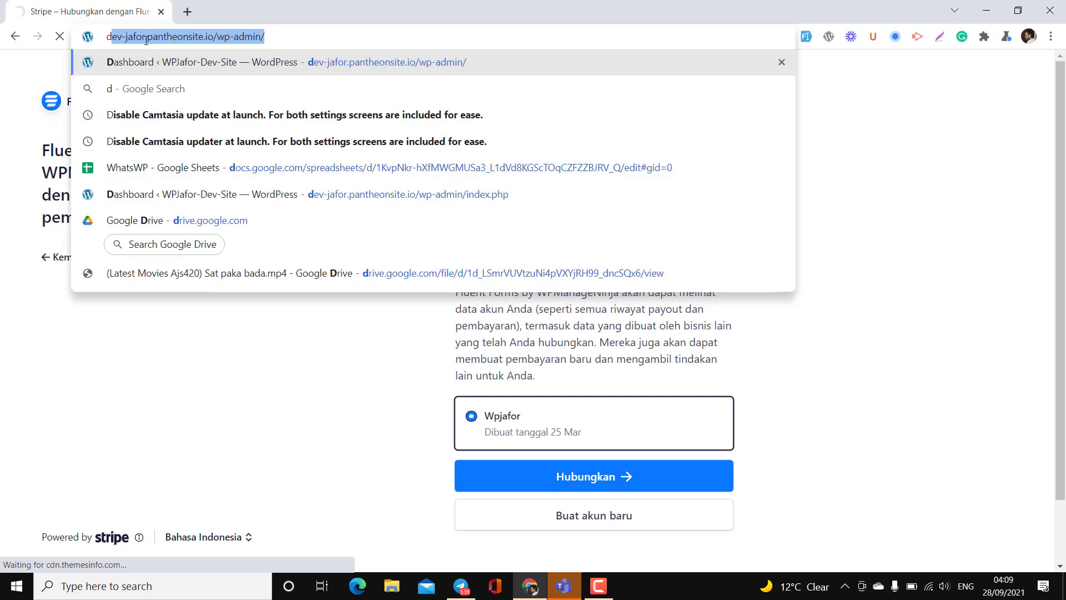
{"action": "key", "text": "Return"}
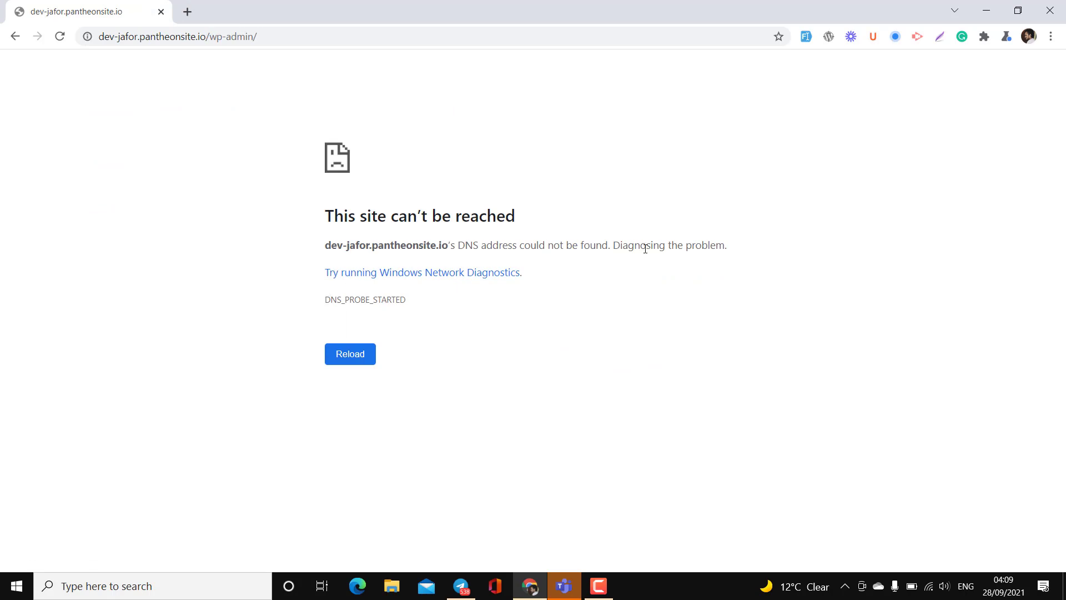
{"action": "left_click", "coordinate": [929, 589]}
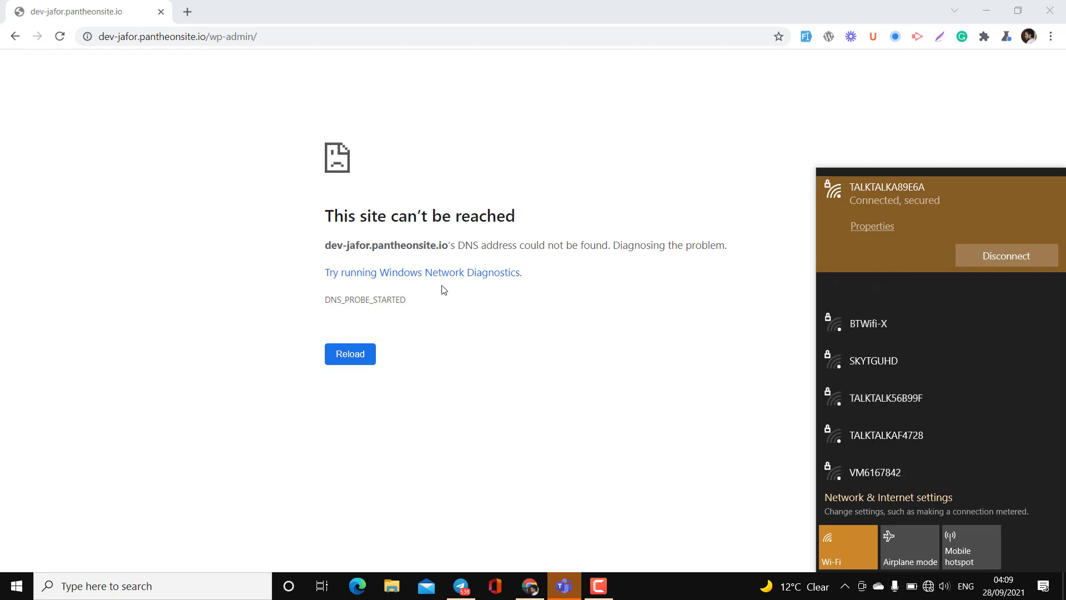
{"action": "left_click", "coordinate": [351, 356]}
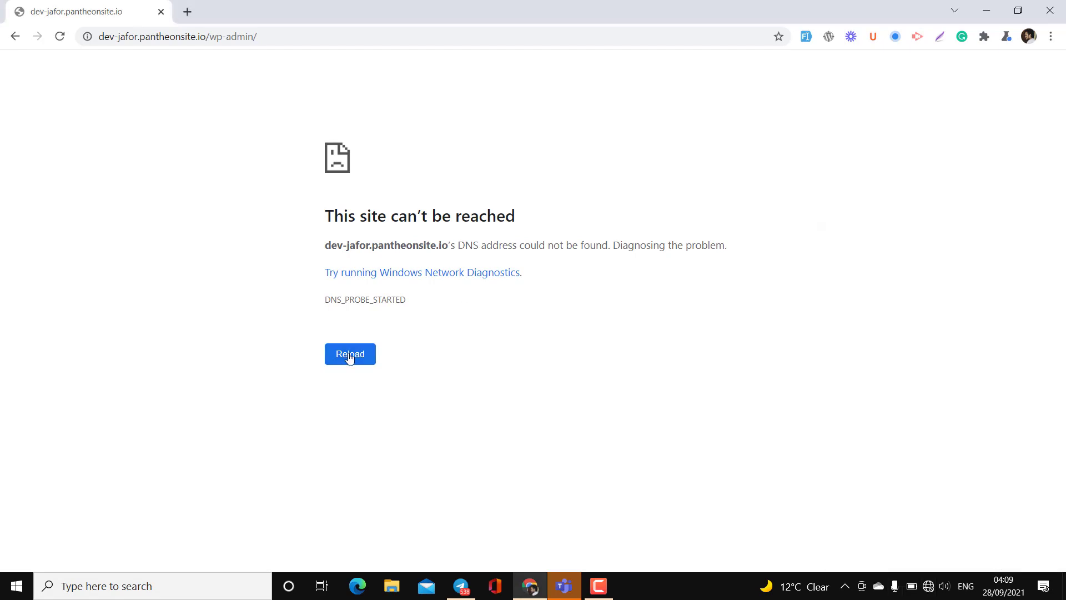
- Search Google for "stripe" in a new browser tab
{"action": "left_click", "coordinate": [188, 11]}
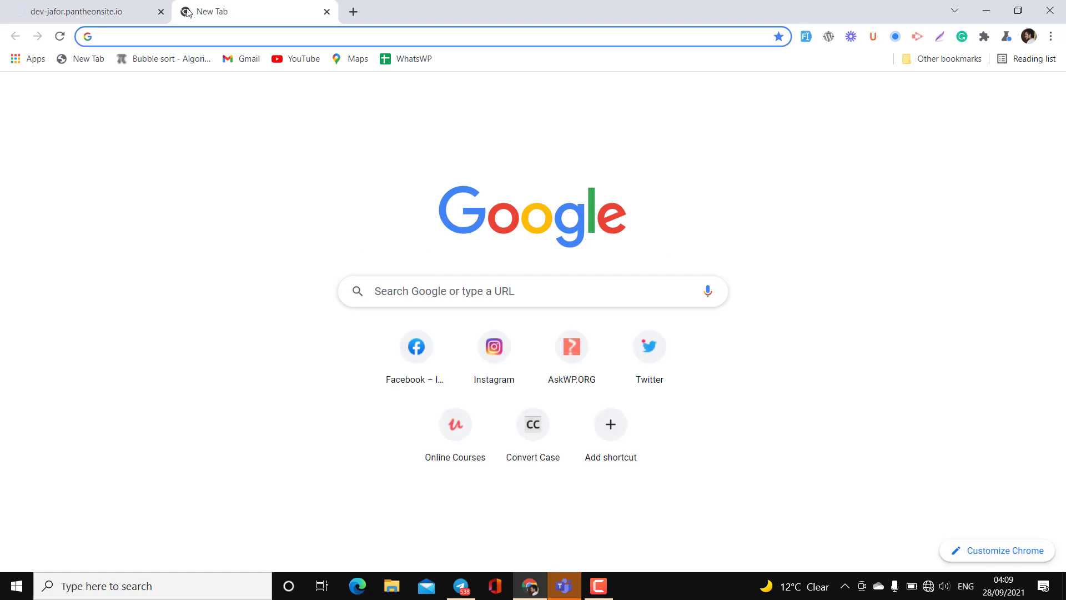
{"action": "type", "text": "goog"}
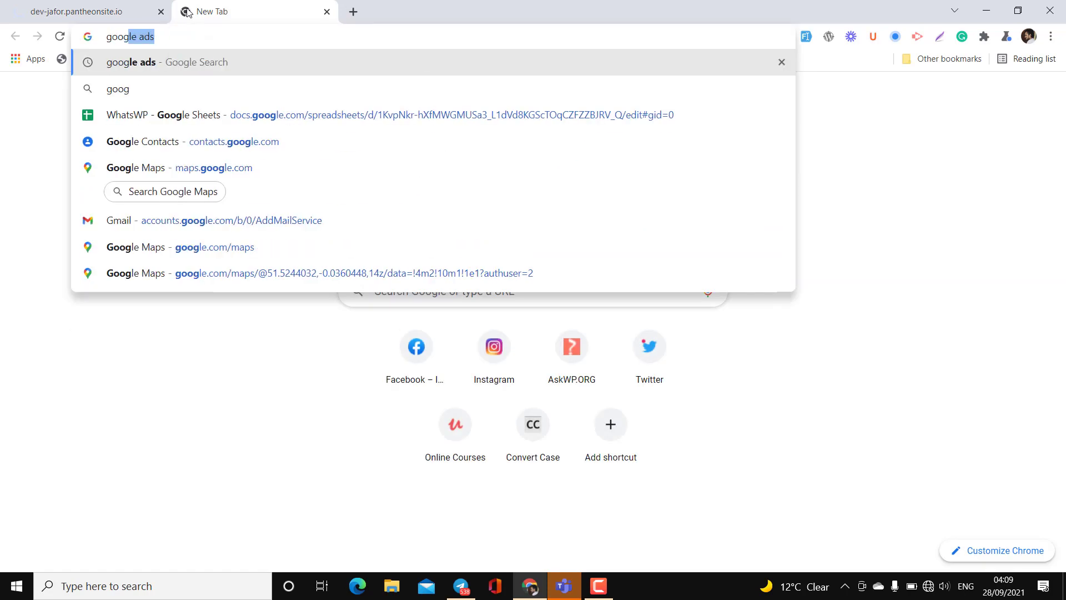
{"action": "type", "text": "le.c"}
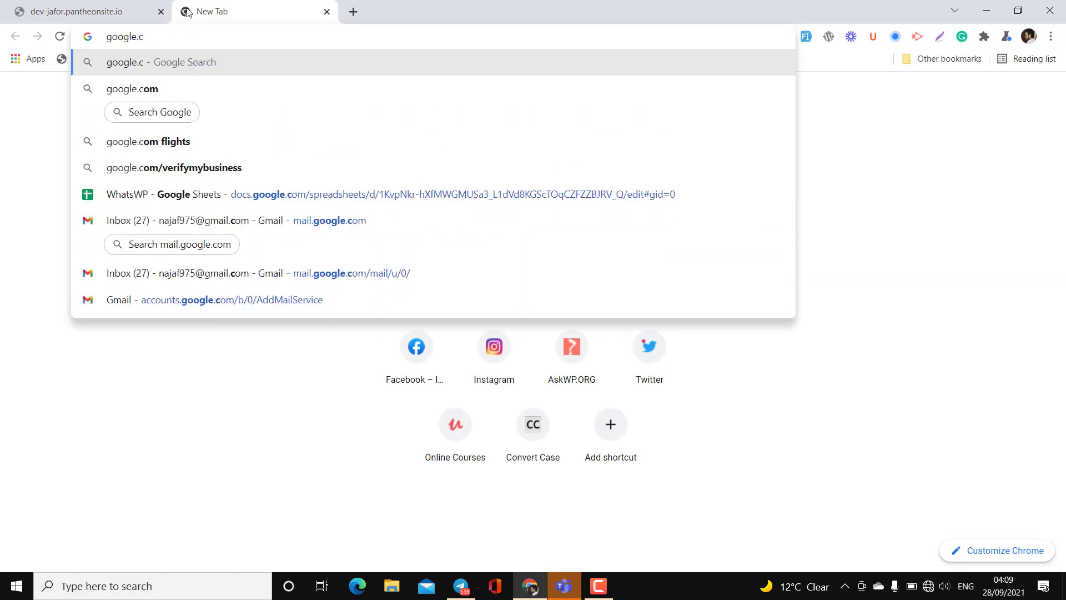
{"action": "left_click", "coordinate": [143, 110]}
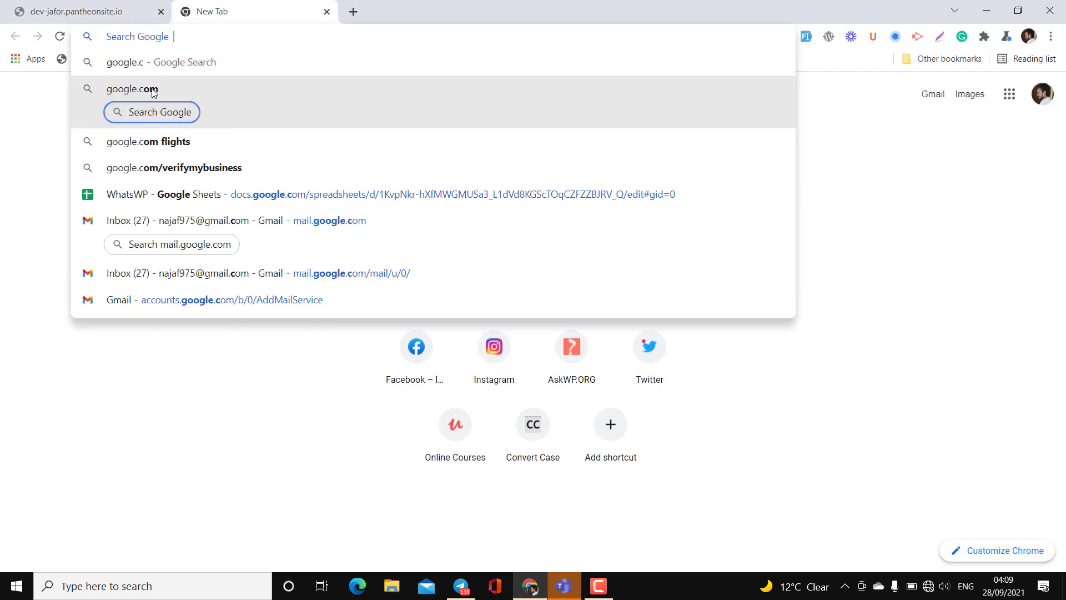
{"action": "type", "text": "stripe"}
{"action": "key", "text": "Return"}
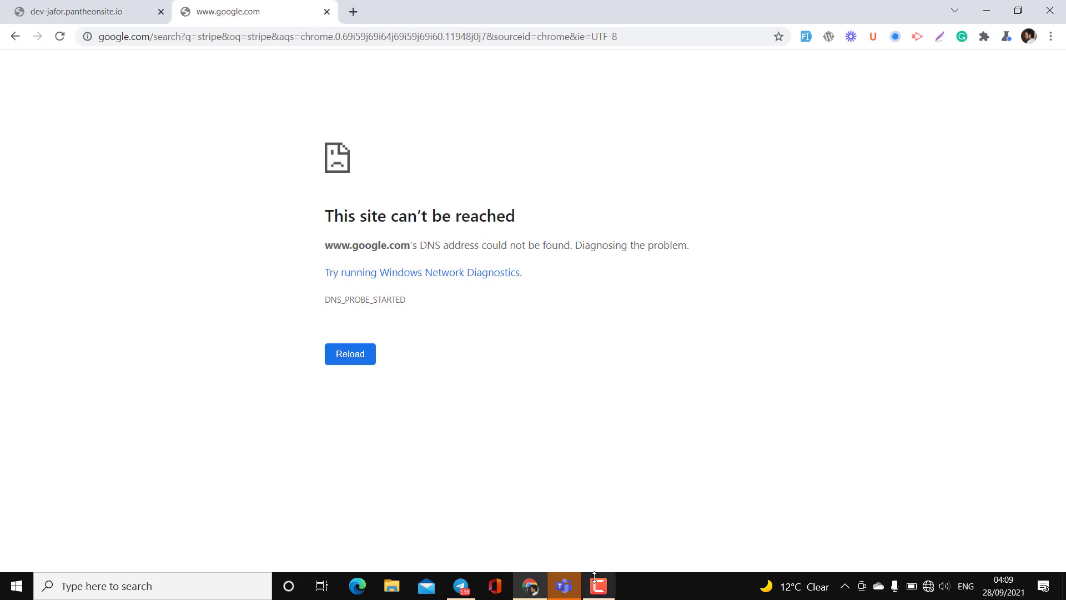
{"action": "mouse_move", "coordinate": [595, 578]}
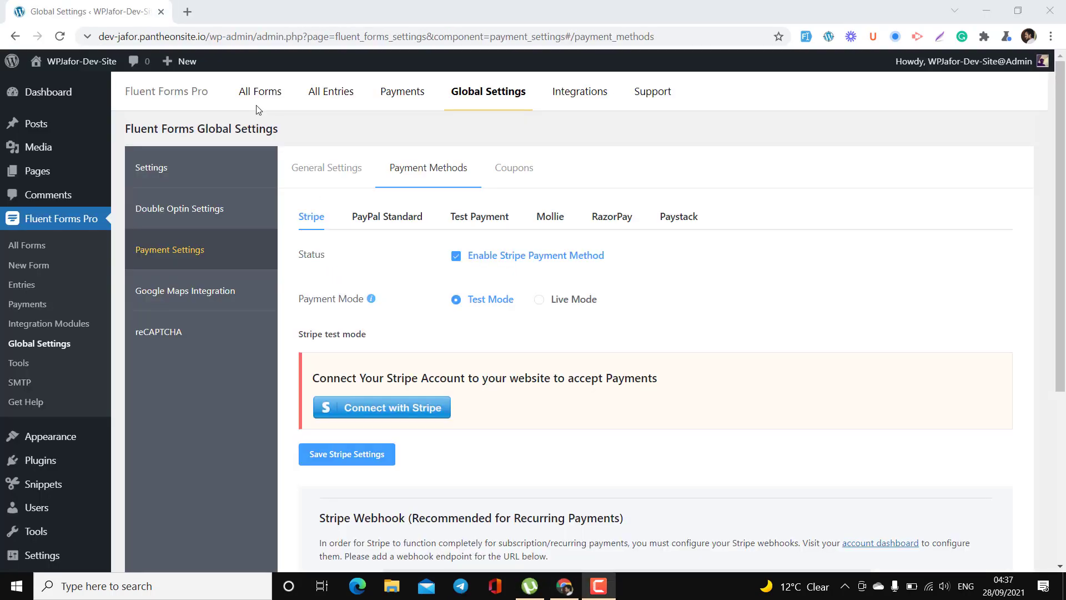
- Connect the existing Stripe account to Fluent Forms in Test Mode and save the Stripe settings
{"action": "left_click", "coordinate": [256, 106]}
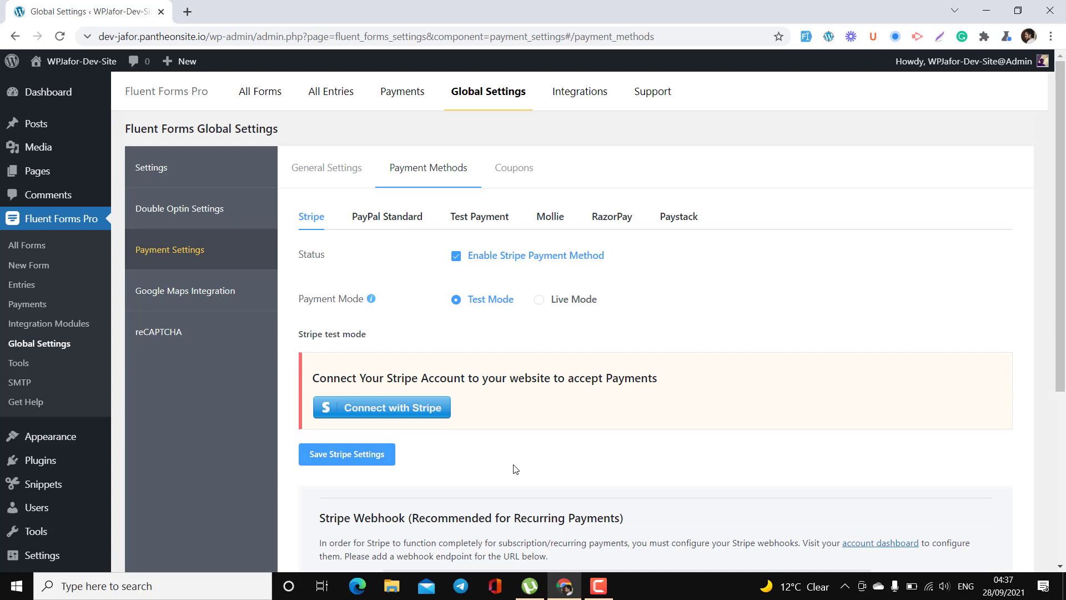
{"action": "left_click", "coordinate": [401, 412]}
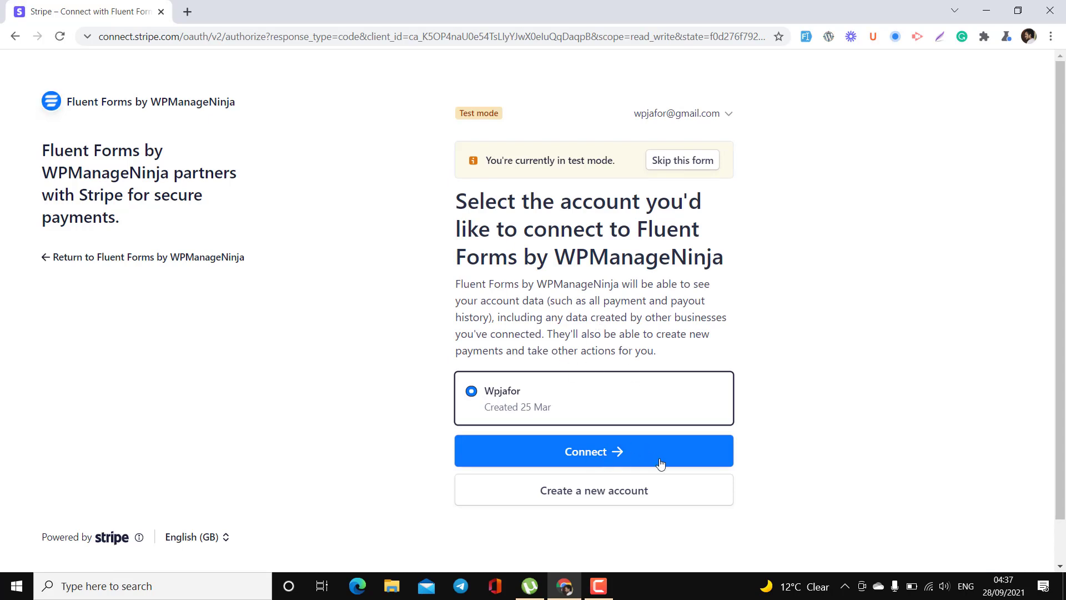
{"action": "left_click", "coordinate": [589, 456]}
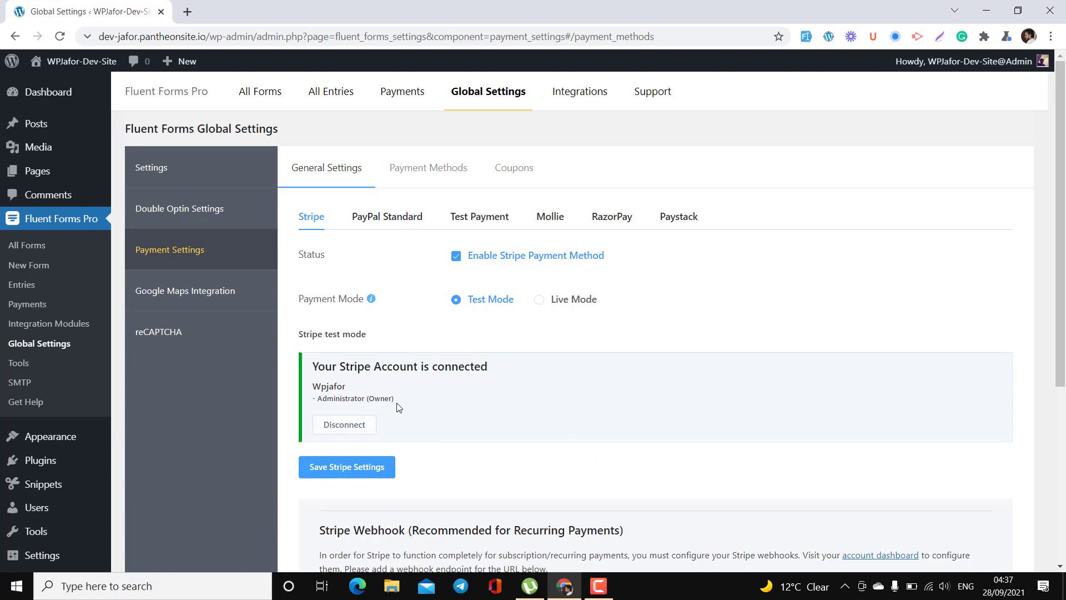
{"action": "scroll", "coordinate": [405, 419], "scroll_direction": "down", "scroll_amount": 4}
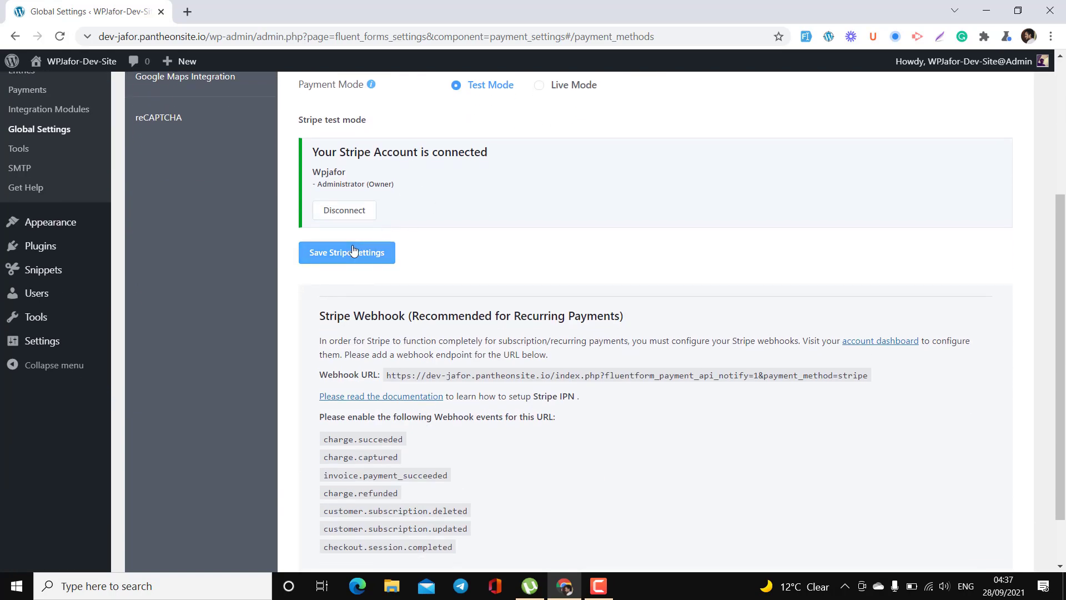
{"action": "left_click", "coordinate": [344, 256]}
{"action": "left_click", "coordinate": [344, 256]}
{"action": "scroll", "coordinate": [481, 271], "scroll_direction": "up", "scroll_amount": 4}
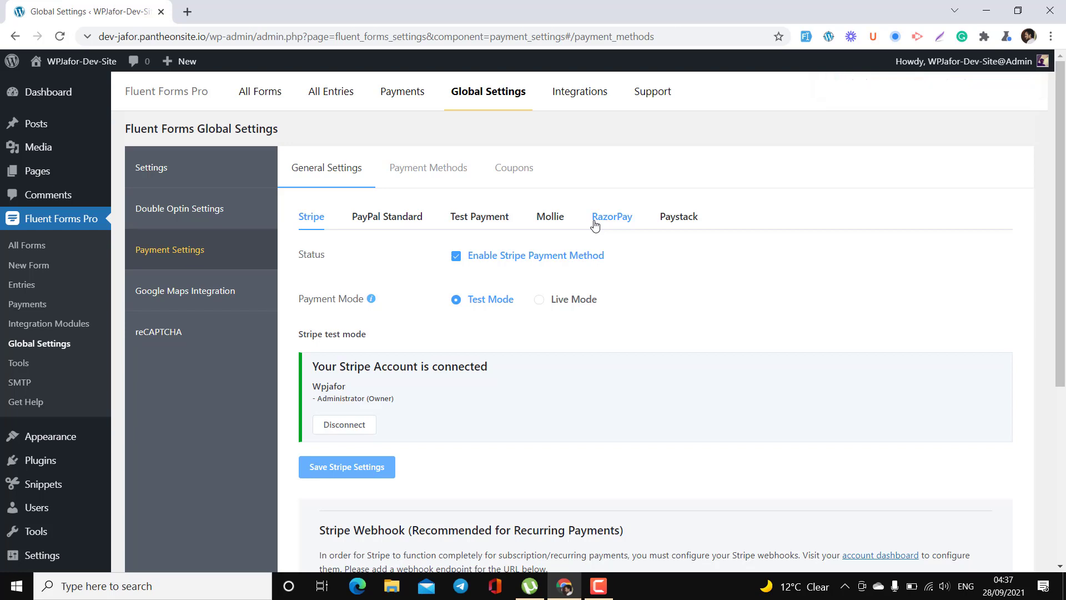
- Create a new blank form from the Fluent Forms list of all forms
{"action": "left_click", "coordinate": [25, 245]}
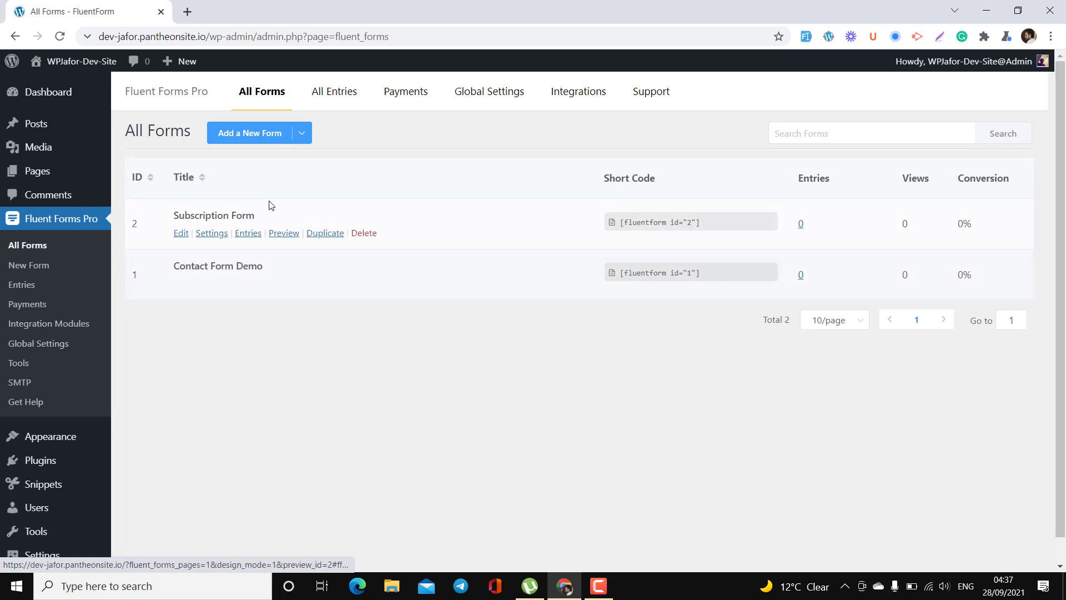
{"action": "left_click", "coordinate": [239, 135]}
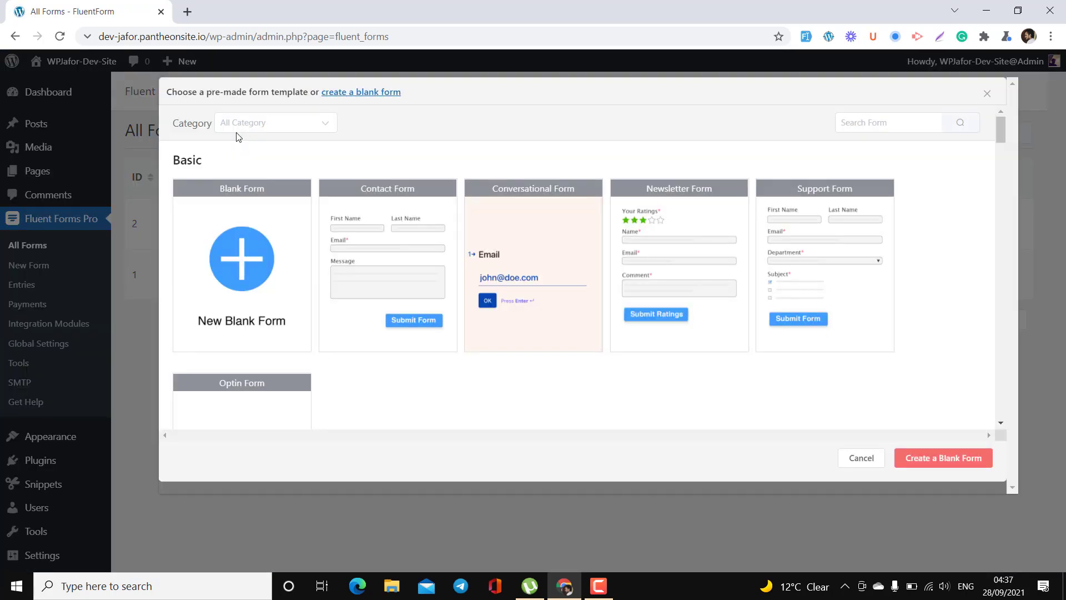
{"action": "scroll", "coordinate": [549, 312], "scroll_direction": "down", "scroll_amount": 7}
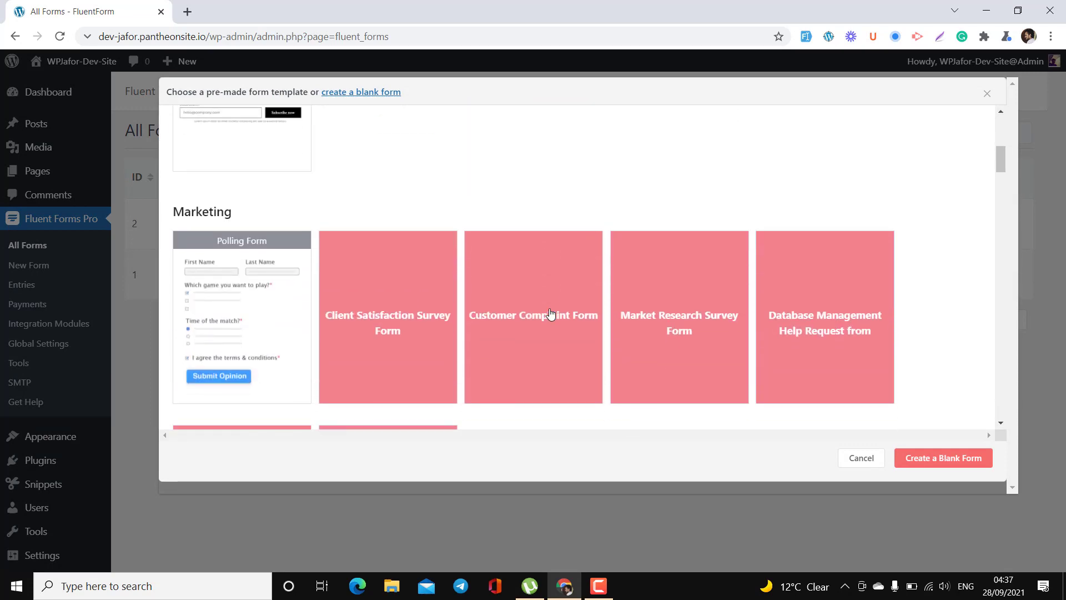
{"action": "scroll", "coordinate": [551, 314], "scroll_direction": "down", "scroll_amount": 10}
{"action": "scroll", "coordinate": [550, 315], "scroll_direction": "up", "scroll_amount": 17}
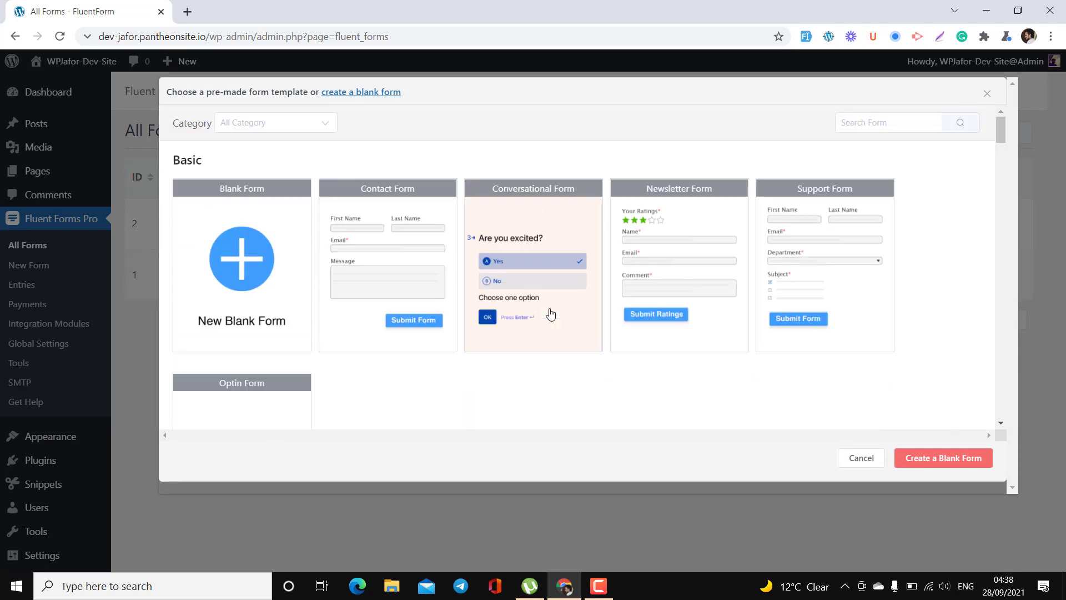
{"action": "left_click", "coordinate": [245, 267]}
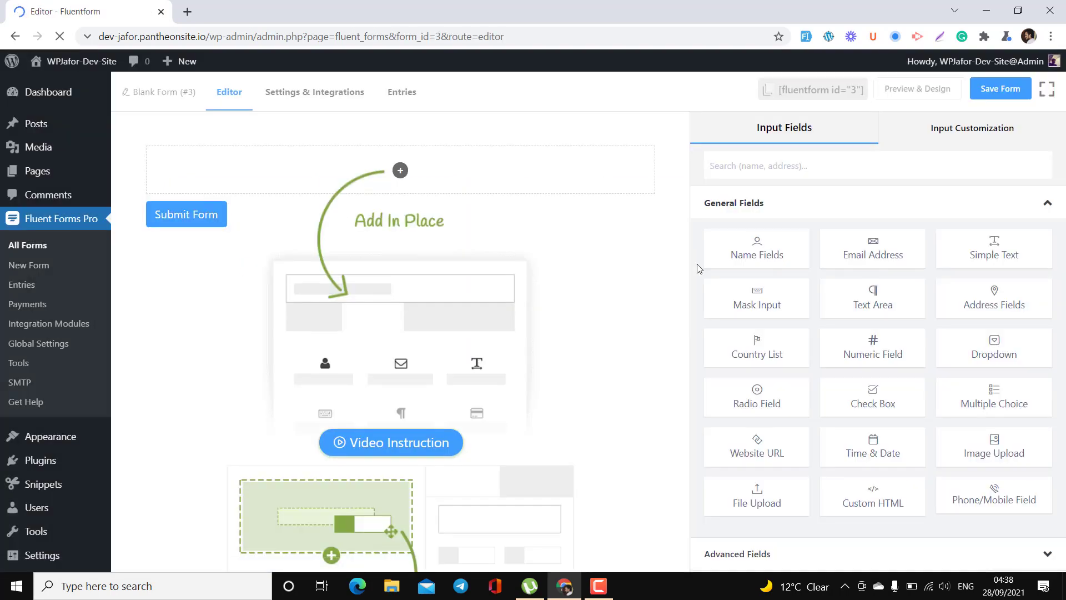
- Add Name Fields and an Email Address field to the blank form and make the email required
{"action": "left_click", "coordinate": [744, 258]}
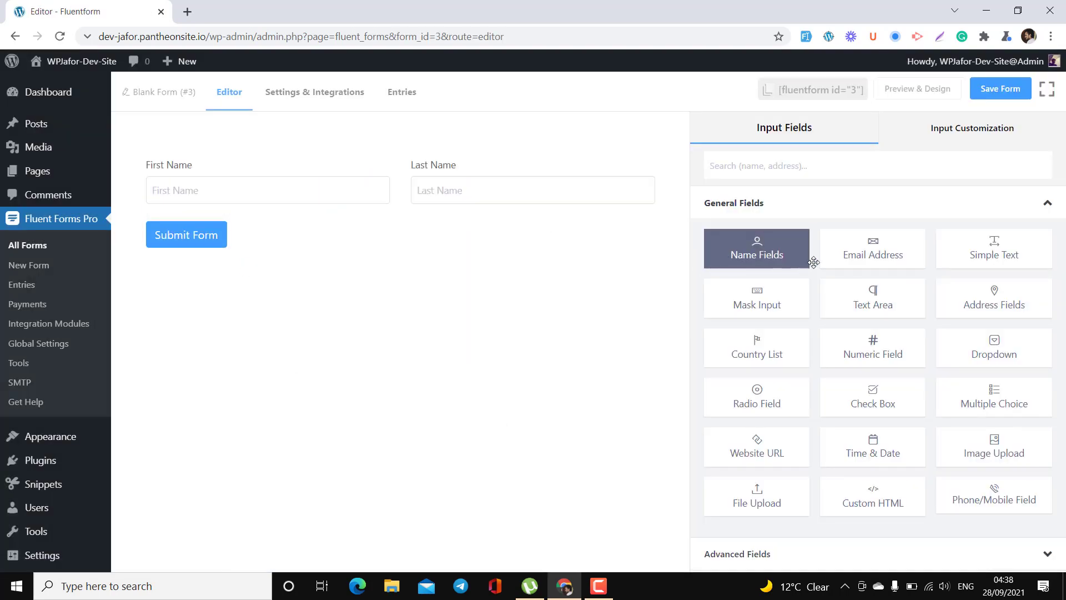
{"action": "left_click", "coordinate": [852, 265]}
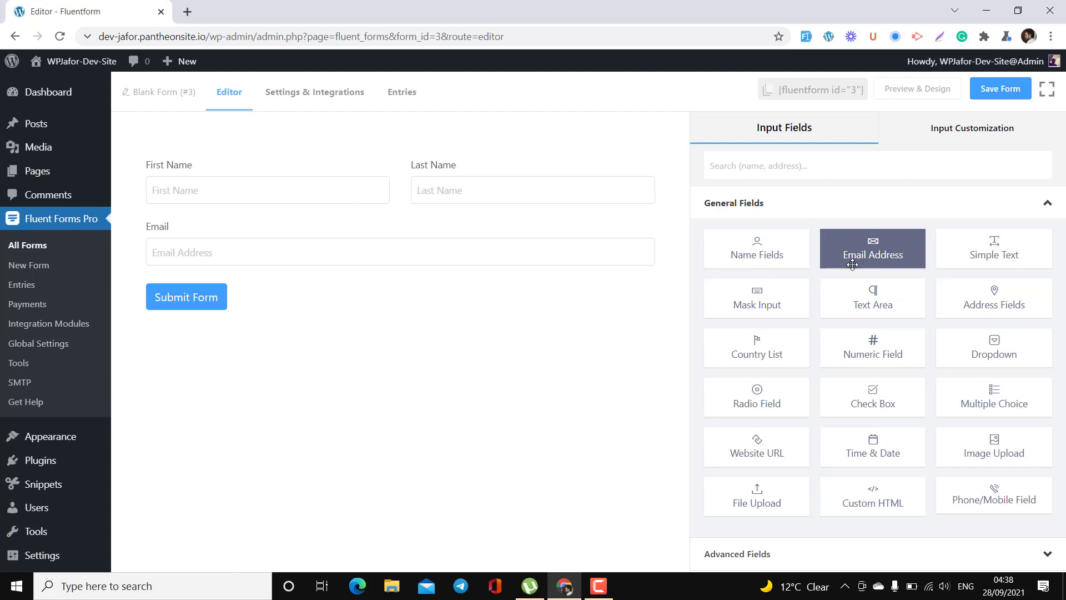
{"action": "left_click", "coordinate": [588, 229]}
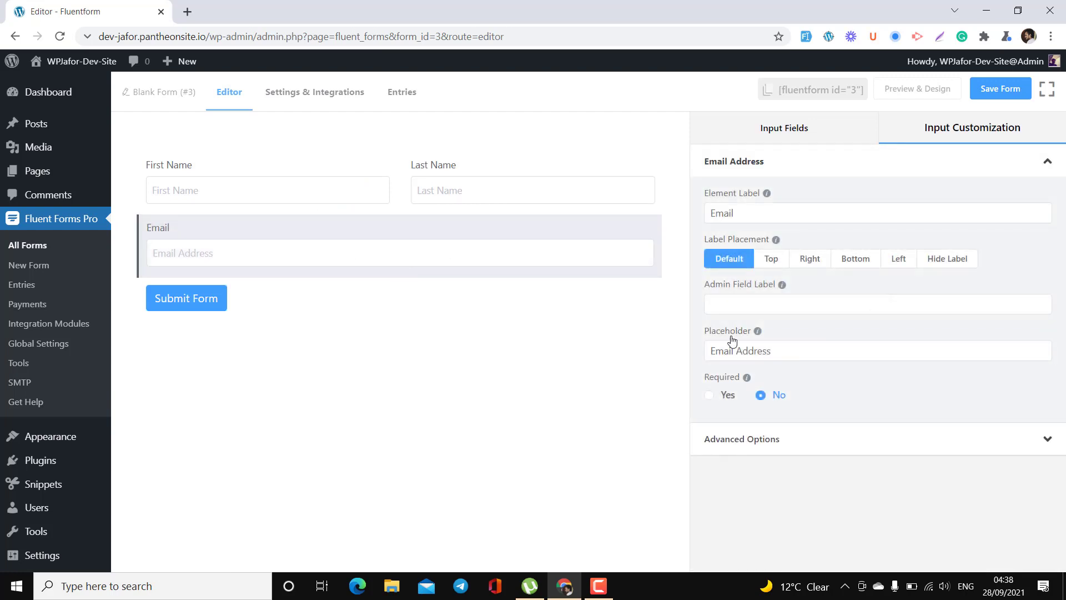
{"action": "left_click", "coordinate": [723, 396]}
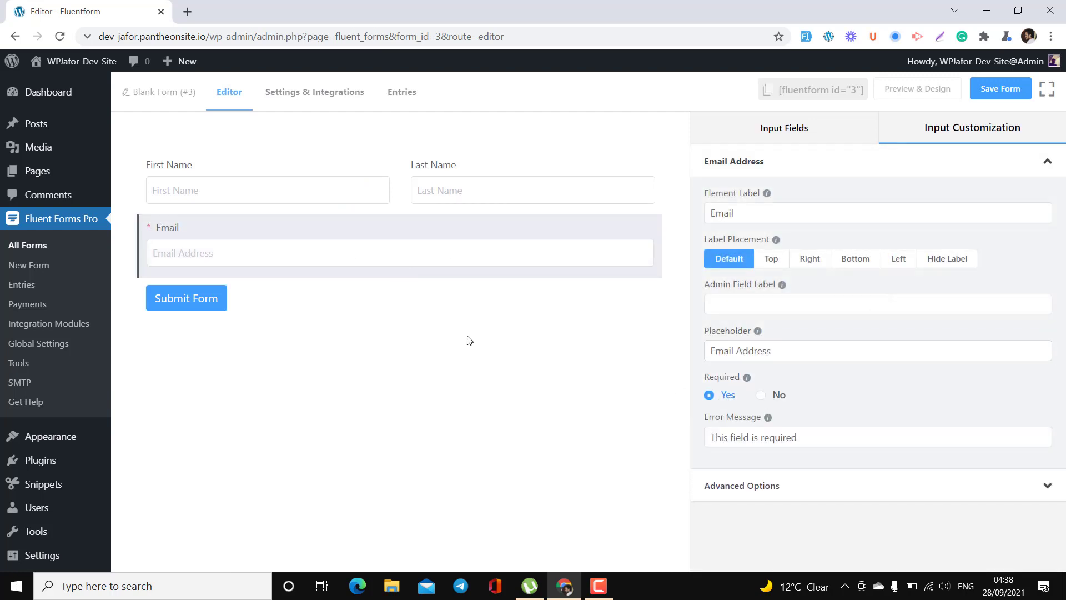
- Insert a Subscription Field from the payment fields directly below the Email field
{"action": "left_click", "coordinate": [820, 131]}
{"action": "scroll", "coordinate": [830, 357], "scroll_direction": "down", "scroll_amount": 2}
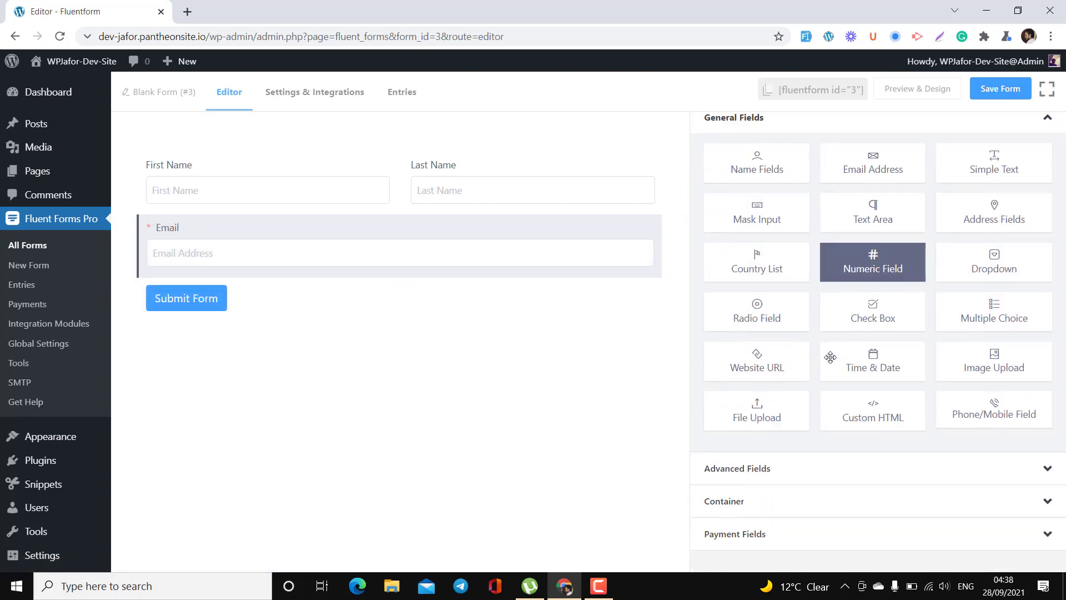
{"action": "left_click", "coordinate": [795, 536]}
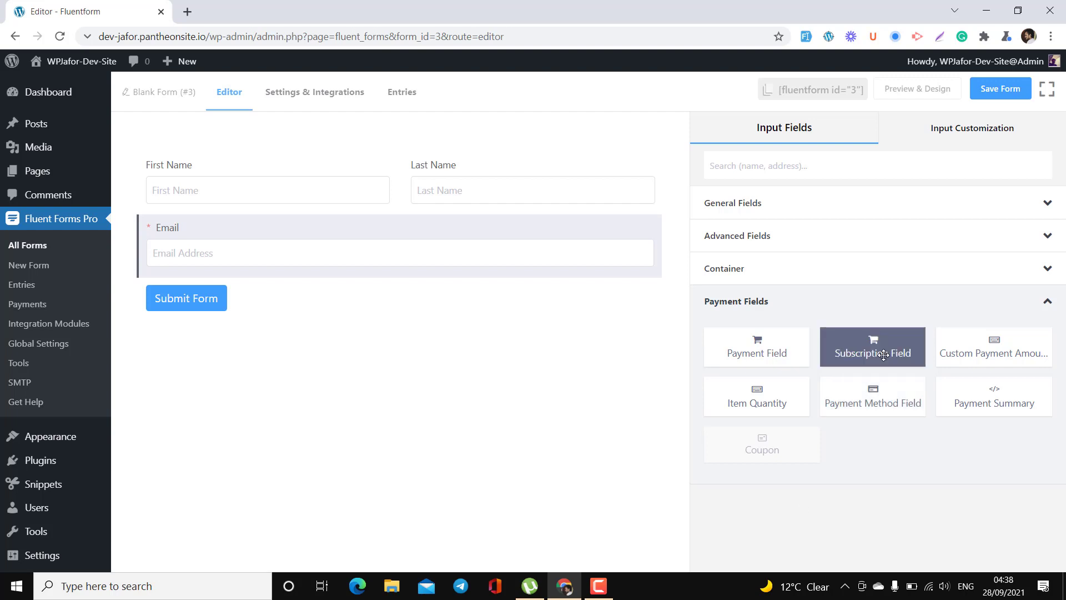
{"action": "left_click_drag", "start_coordinate": [883, 355], "coordinate": [362, 277]}
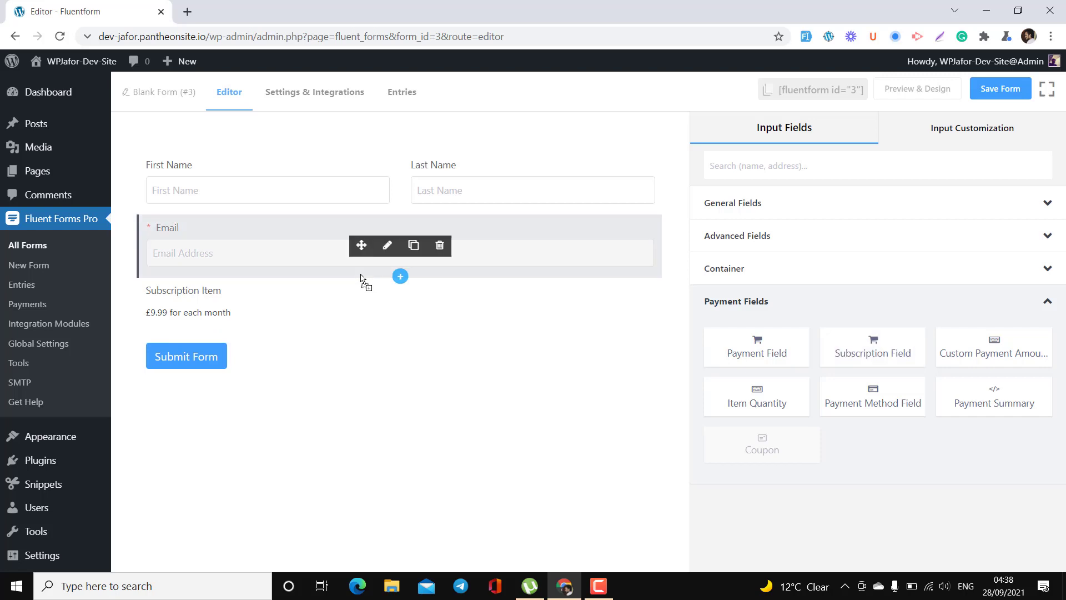
- Change the subscription field's element label to "The great course"
{"action": "left_click", "coordinate": [272, 320]}
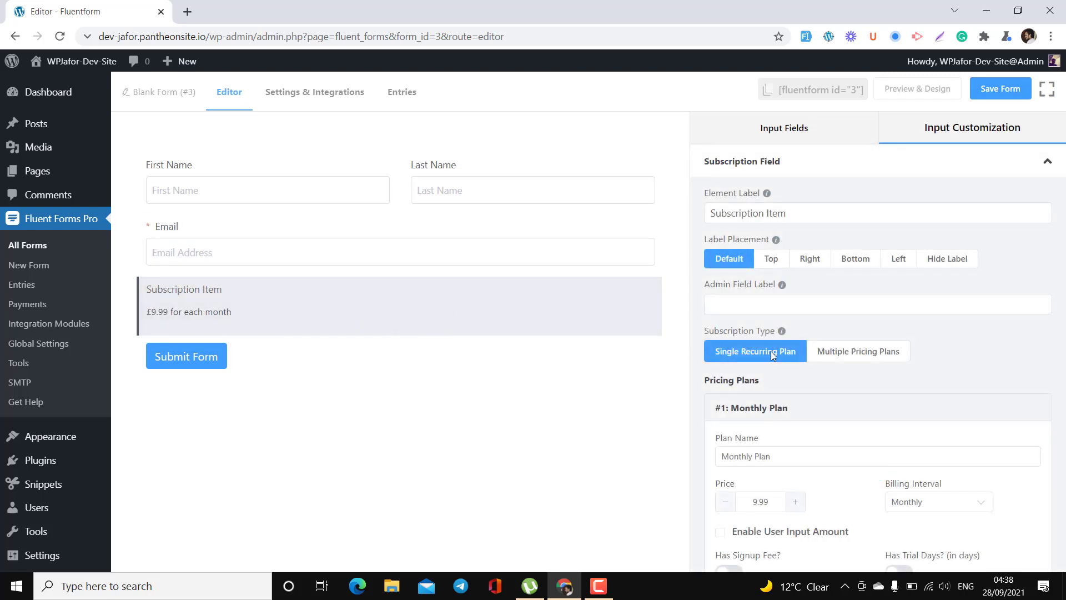
{"action": "left_click", "coordinate": [924, 216]}
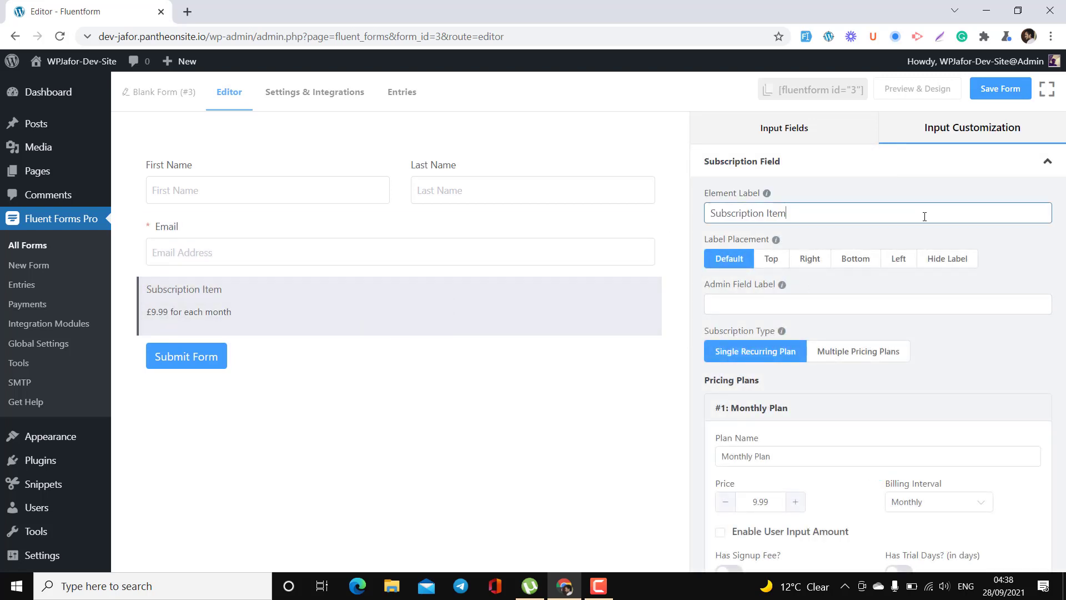
{"action": "key", "text": "ctrl+shift+Left"}
{"action": "key", "text": "ctrl+shift+Left"}
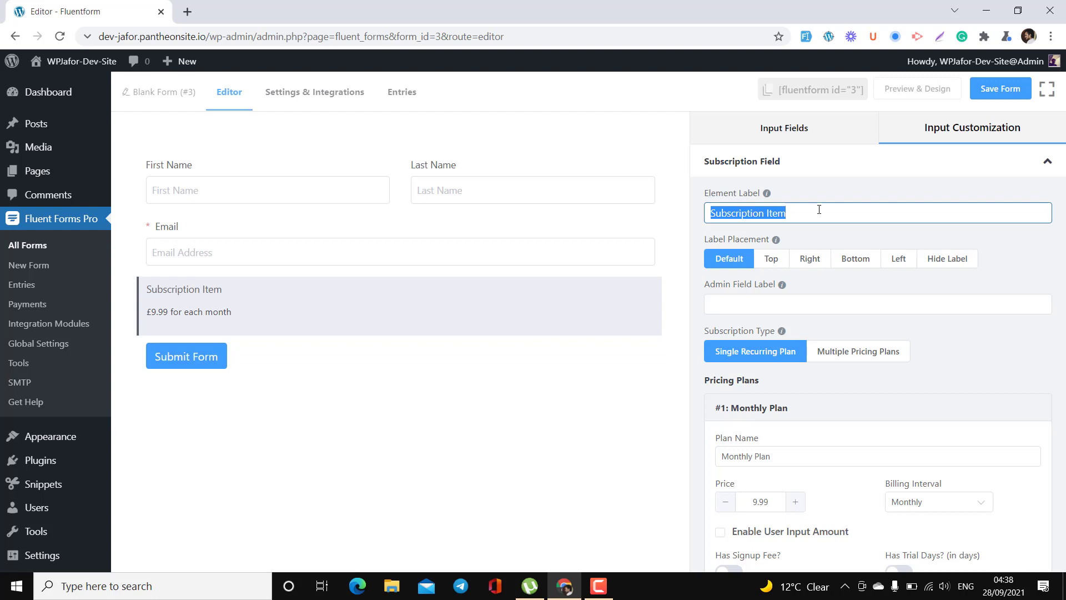
{"action": "type", "text": "The "}
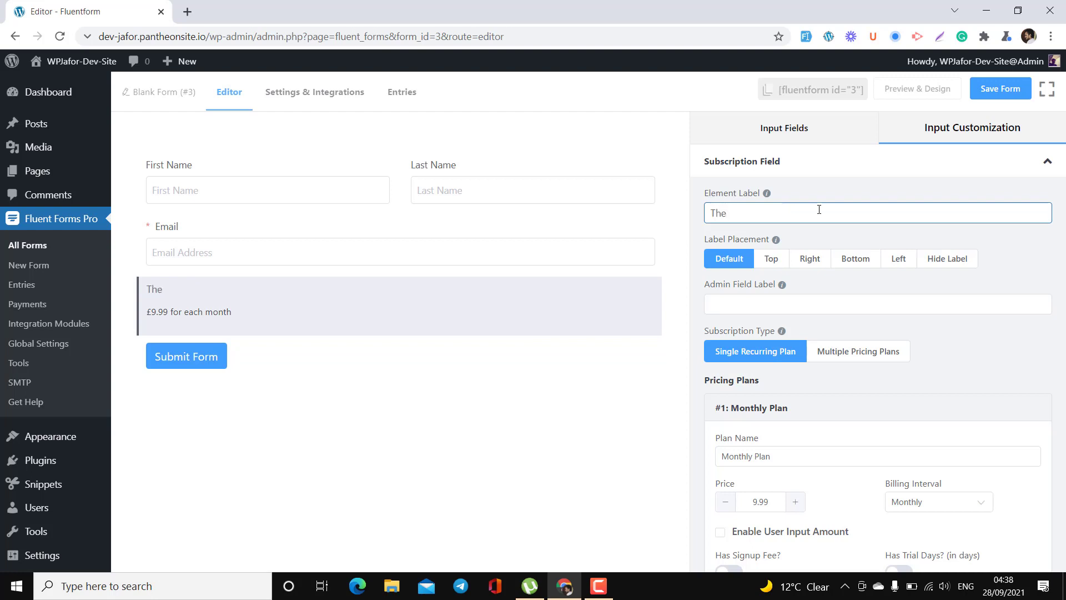
{"action": "type", "text": " great course"}
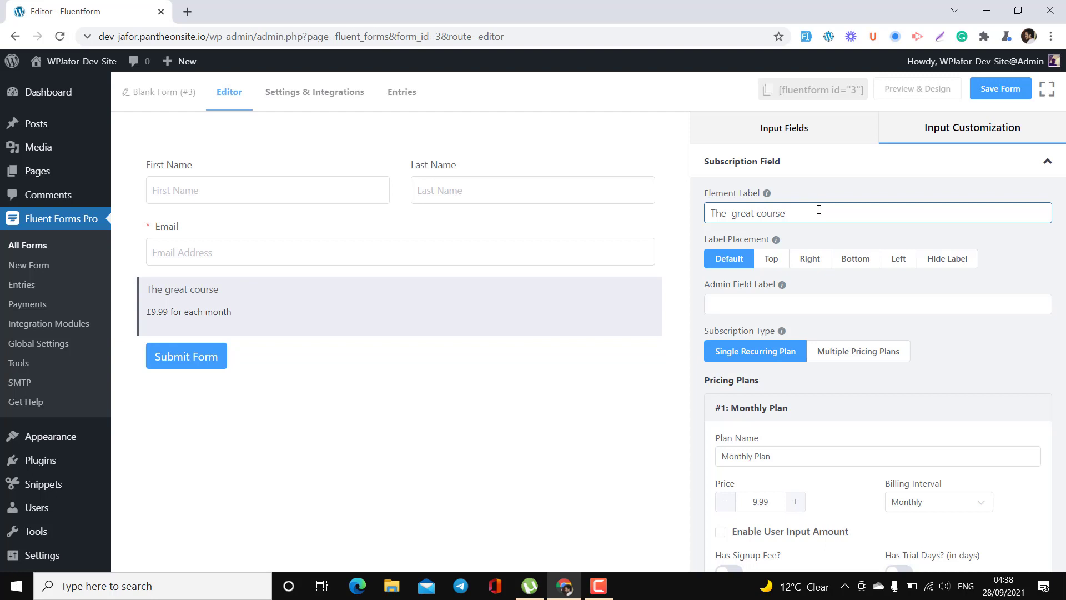
- Name the subscription's single recurring pricing plan "best plan for all"
{"action": "scroll", "coordinate": [796, 369], "scroll_direction": "down", "scroll_amount": 2}
{"action": "left_click", "coordinate": [785, 372]}
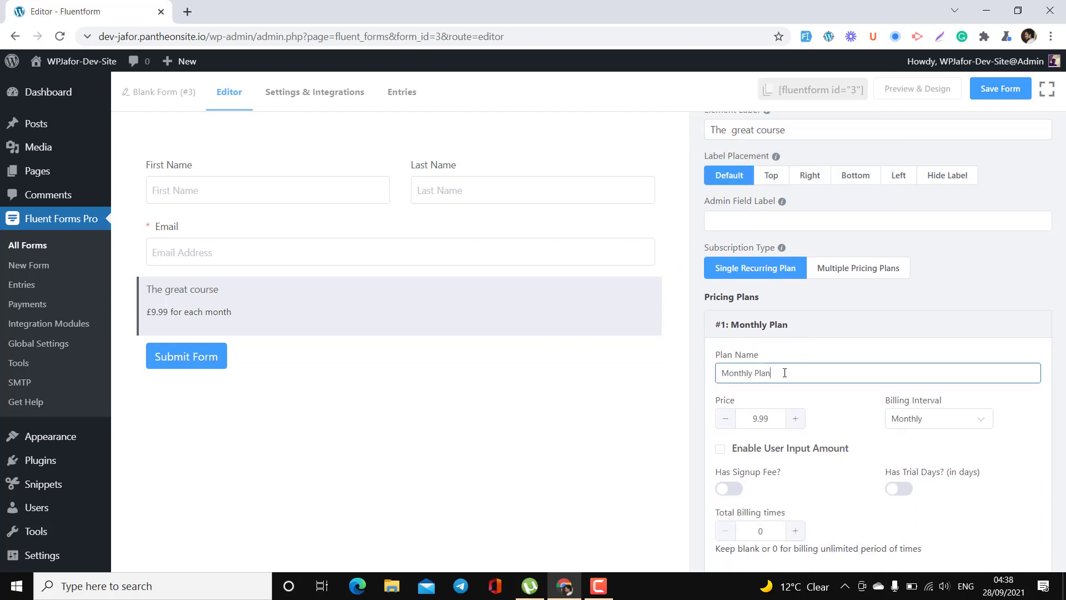
{"action": "scroll", "coordinate": [785, 372], "scroll_direction": "down", "scroll_amount": 1}
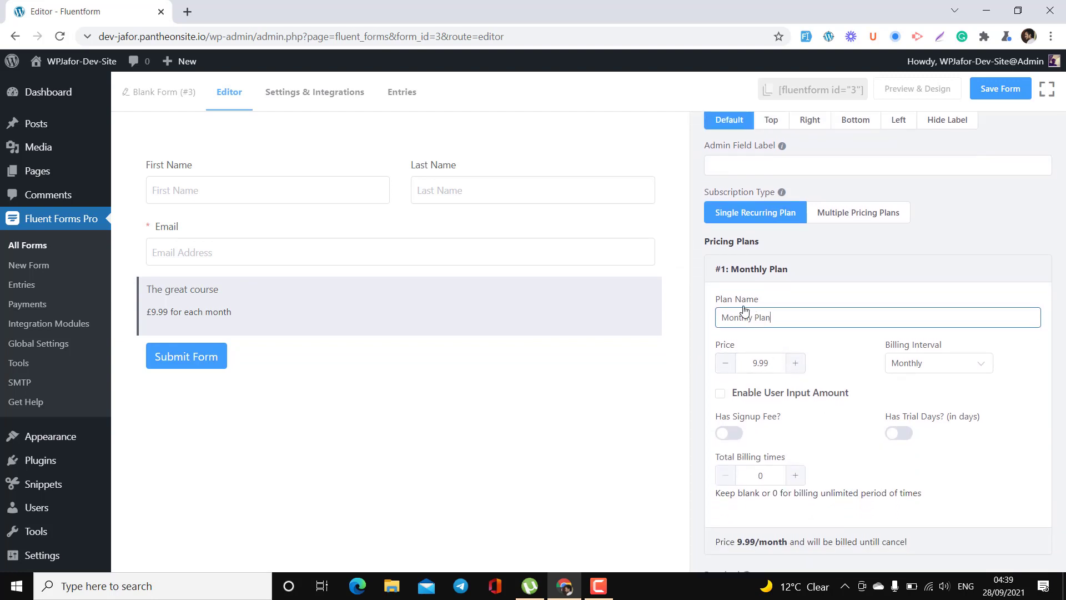
{"action": "triple_click", "coordinate": [730, 311]}
{"action": "type", "text": "best plan for all"}
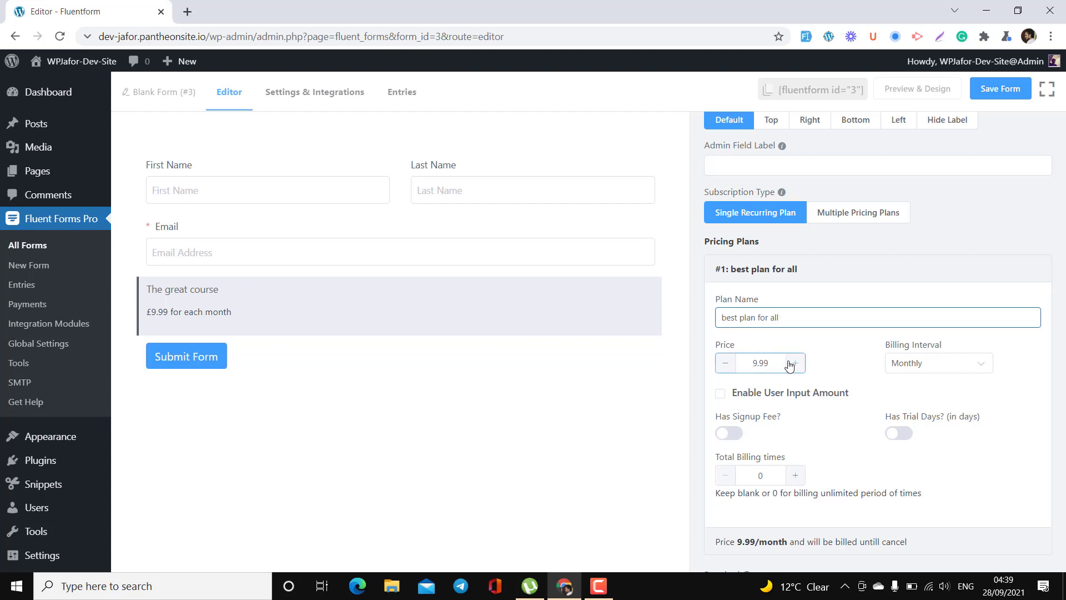
- Set the plan's price to 25 and its billing interval to Monthly
{"action": "double_click", "coordinate": [766, 362]}
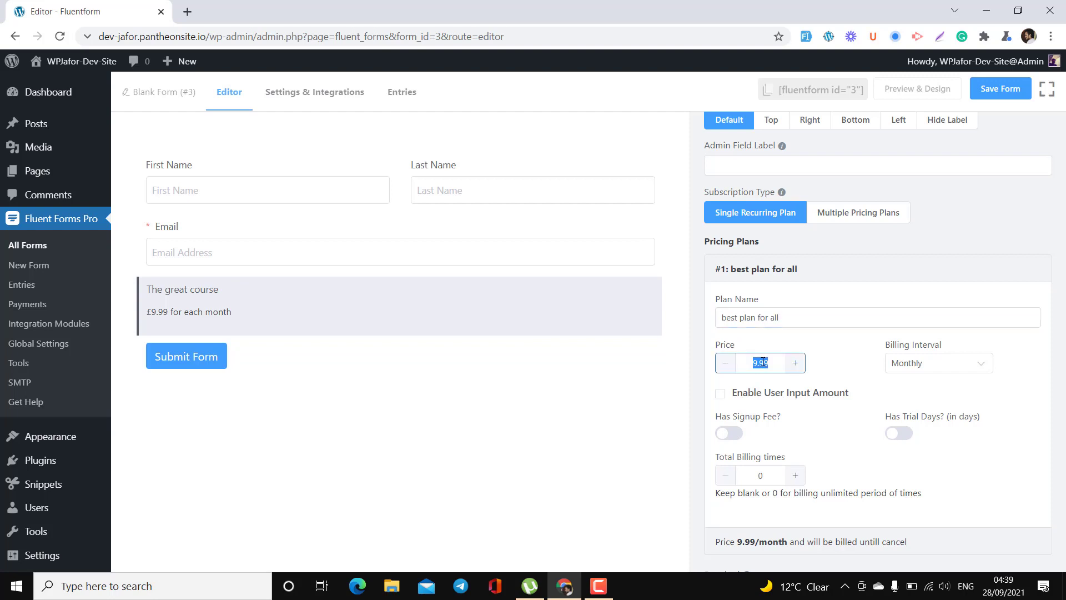
{"action": "type", "text": "25"}
{"action": "left_click", "coordinate": [914, 363]}
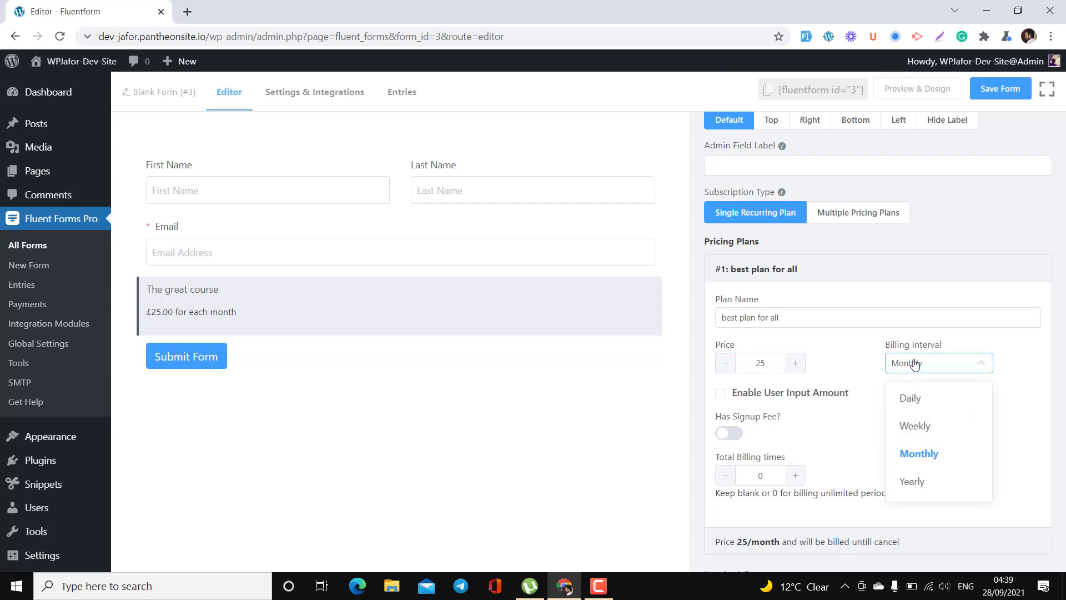
{"action": "left_click", "coordinate": [925, 454]}
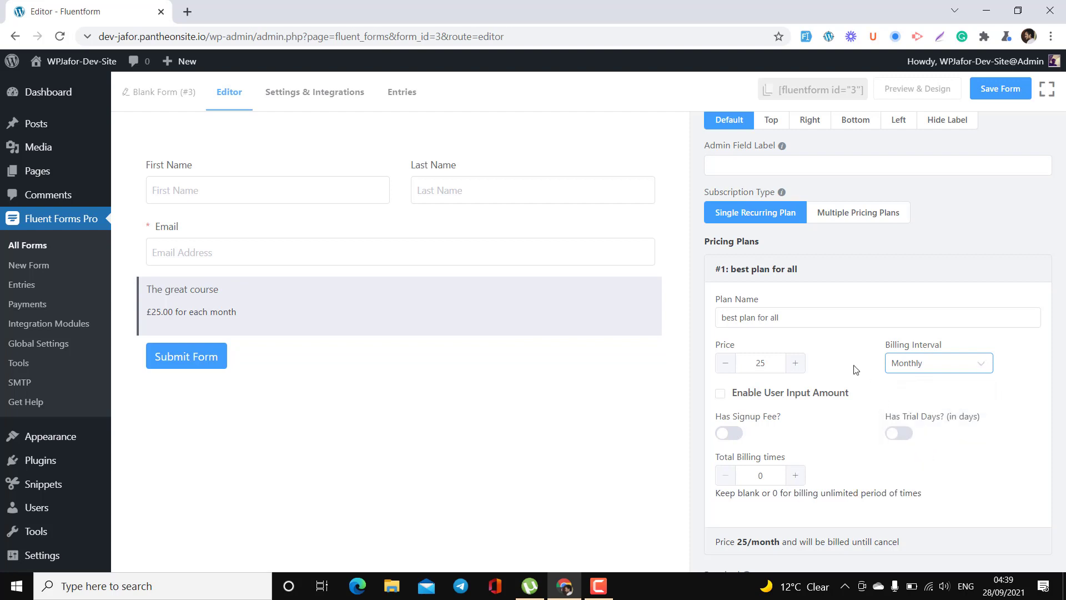
{"action": "scroll", "coordinate": [838, 357], "scroll_direction": "down", "scroll_amount": 2}
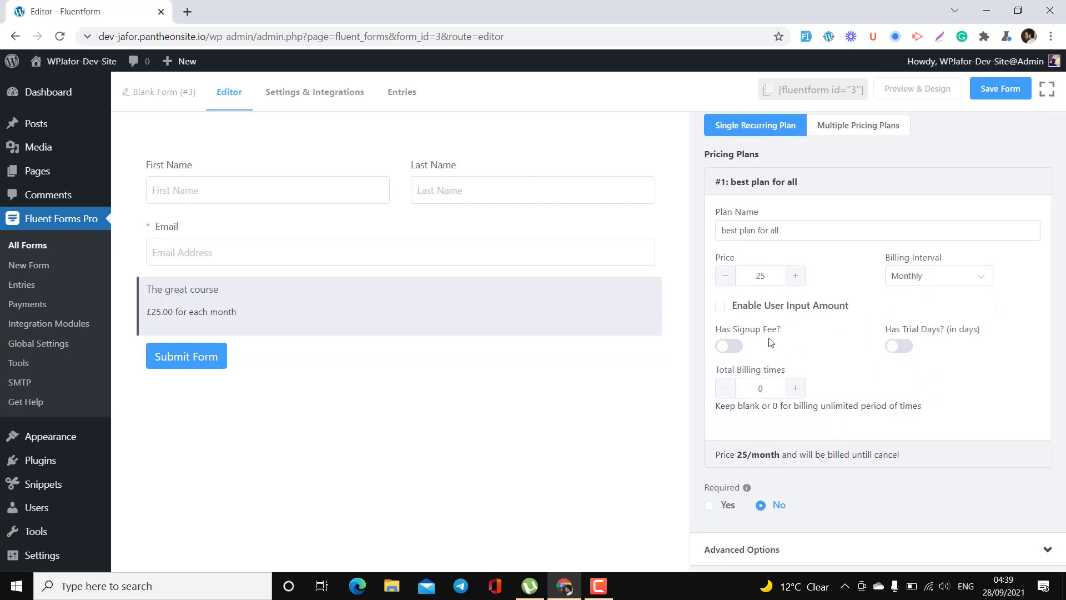
- Try out the plan's signup fee option and switch it off again
{"action": "left_click", "coordinate": [730, 347]}
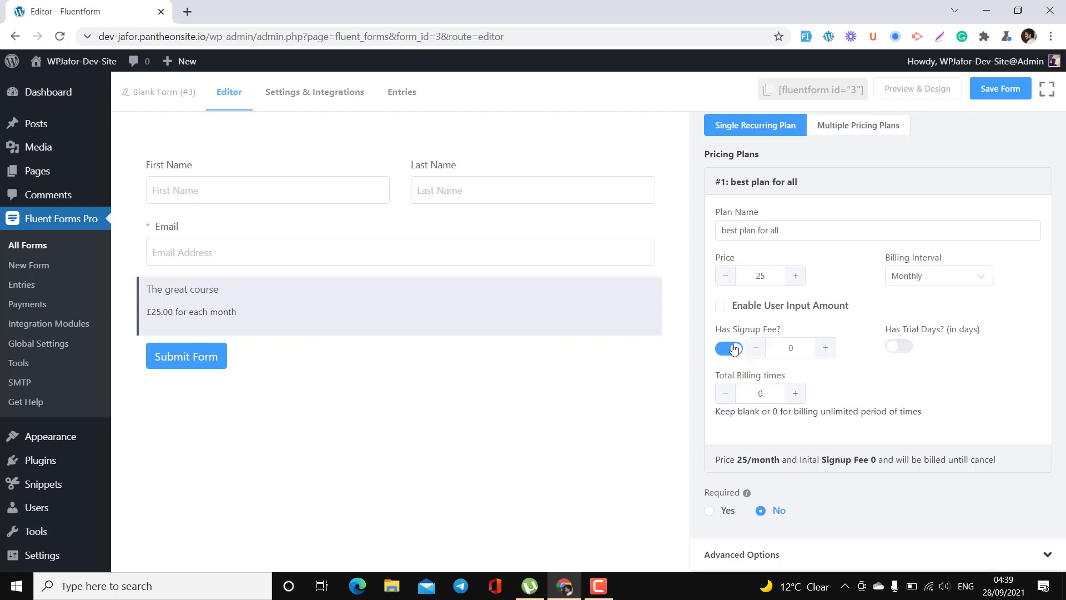
{"action": "scroll", "coordinate": [784, 350], "scroll_direction": "up", "scroll_amount": 1}
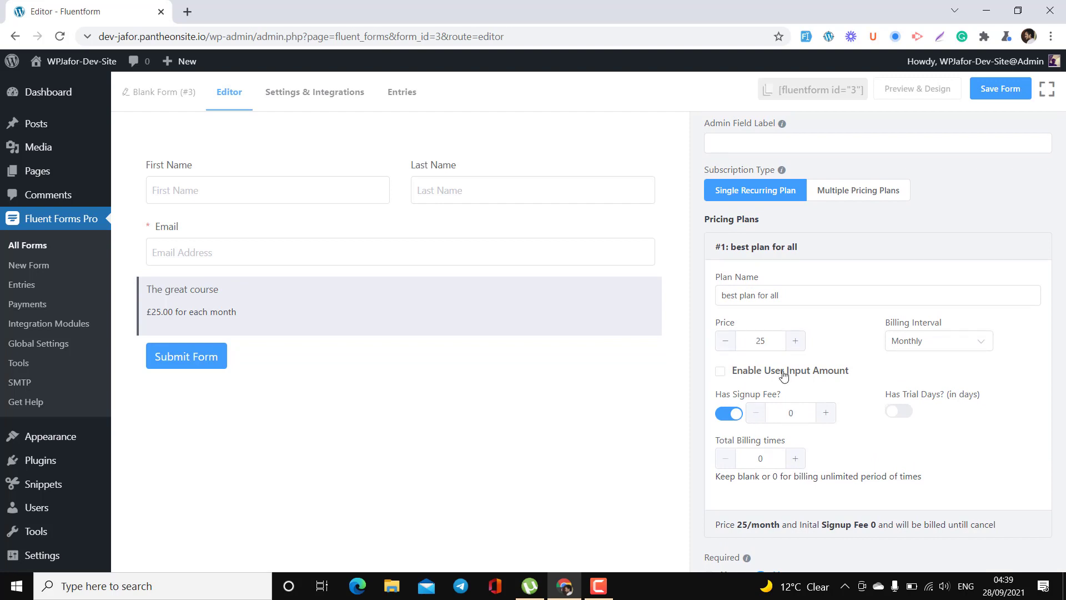
{"action": "left_click", "coordinate": [781, 416]}
{"action": "left_click", "coordinate": [729, 413]}
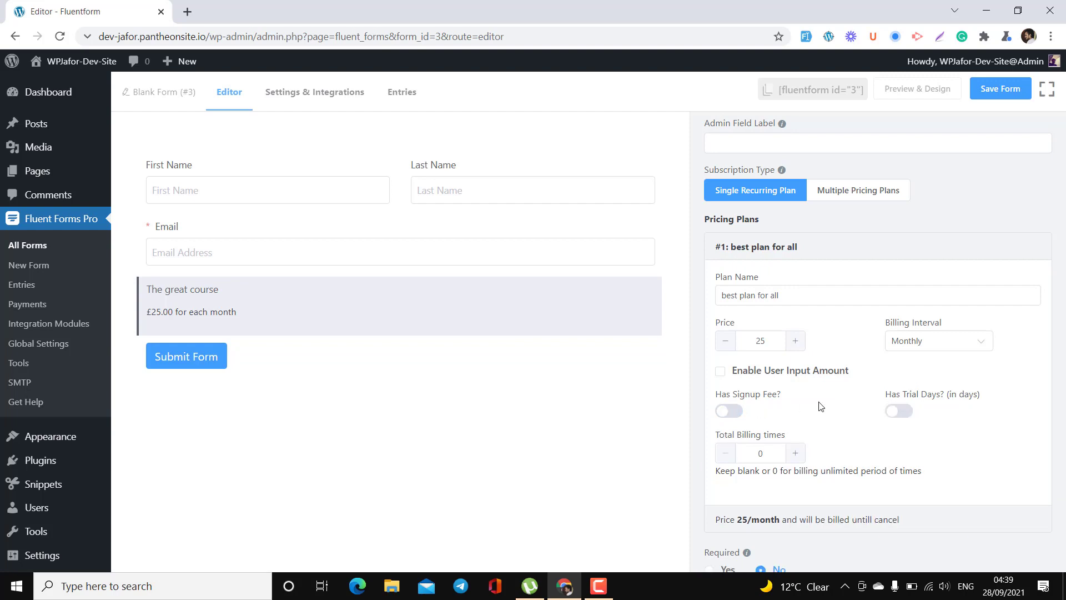
- Try out a trial period of 15 days for the plan and switch it off again
{"action": "left_click", "coordinate": [910, 417]}
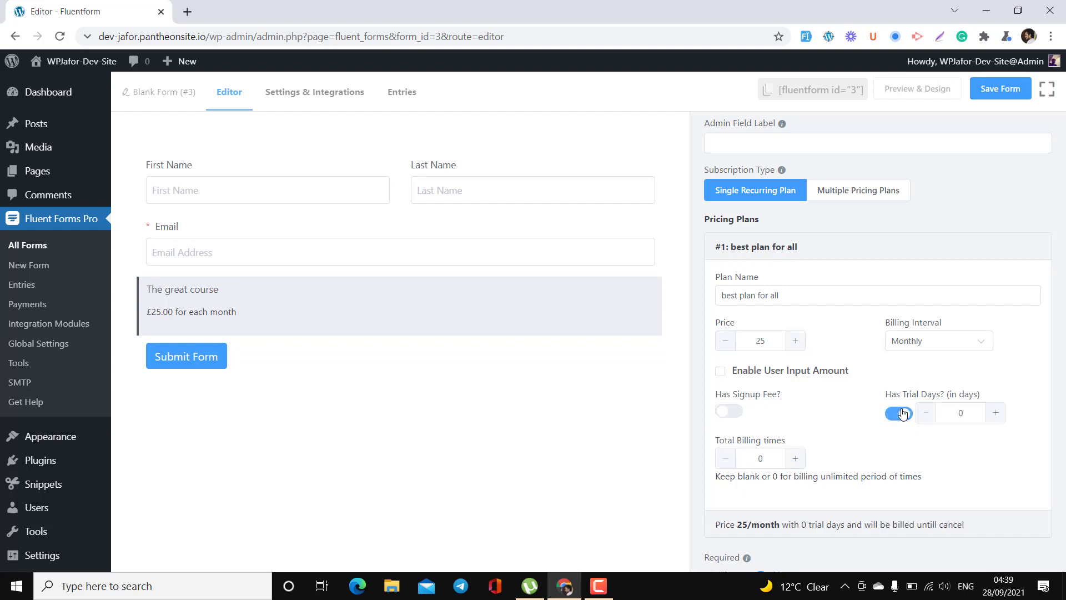
{"action": "double_click", "coordinate": [962, 417]}
{"action": "type", "text": "15"}
{"action": "left_click", "coordinate": [903, 417]}
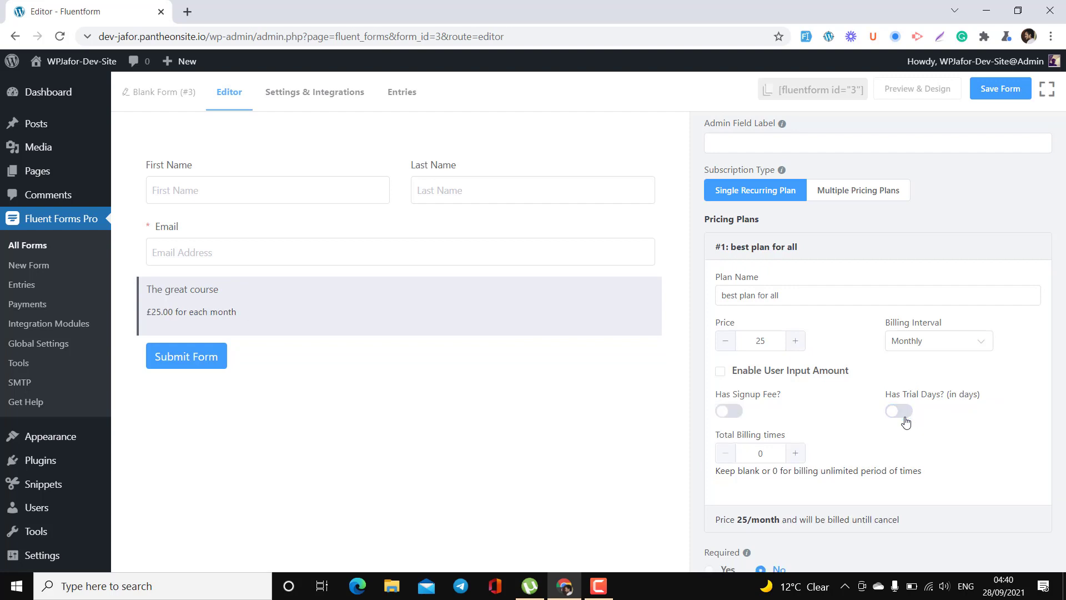
- Make the subscription field required and save the form
{"action": "scroll", "coordinate": [906, 422], "scroll_direction": "down", "scroll_amount": 2}
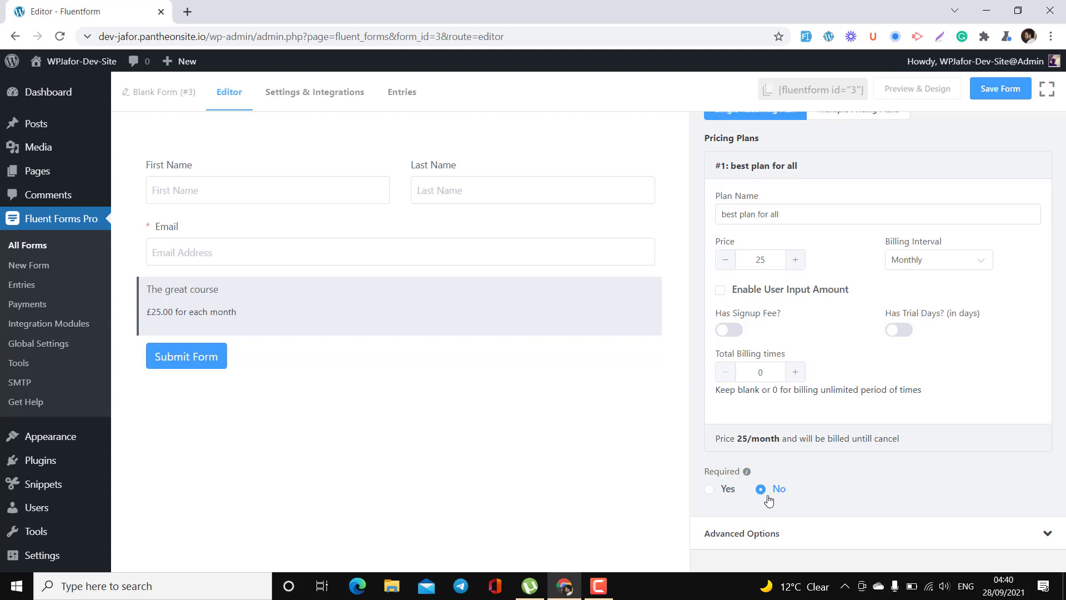
{"action": "left_click", "coordinate": [727, 490]}
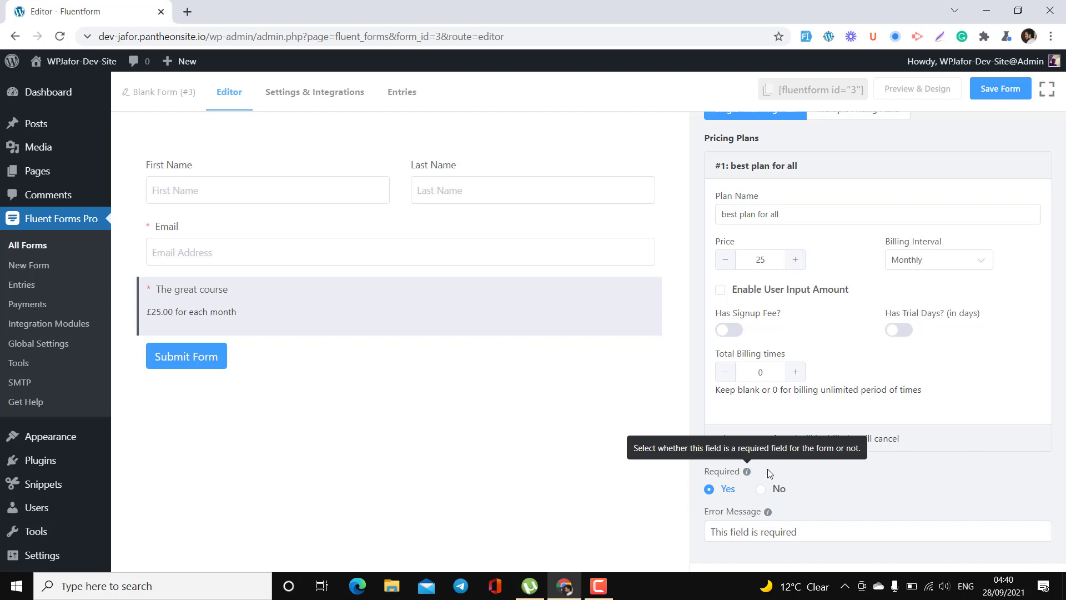
{"action": "left_click", "coordinate": [1012, 89]}
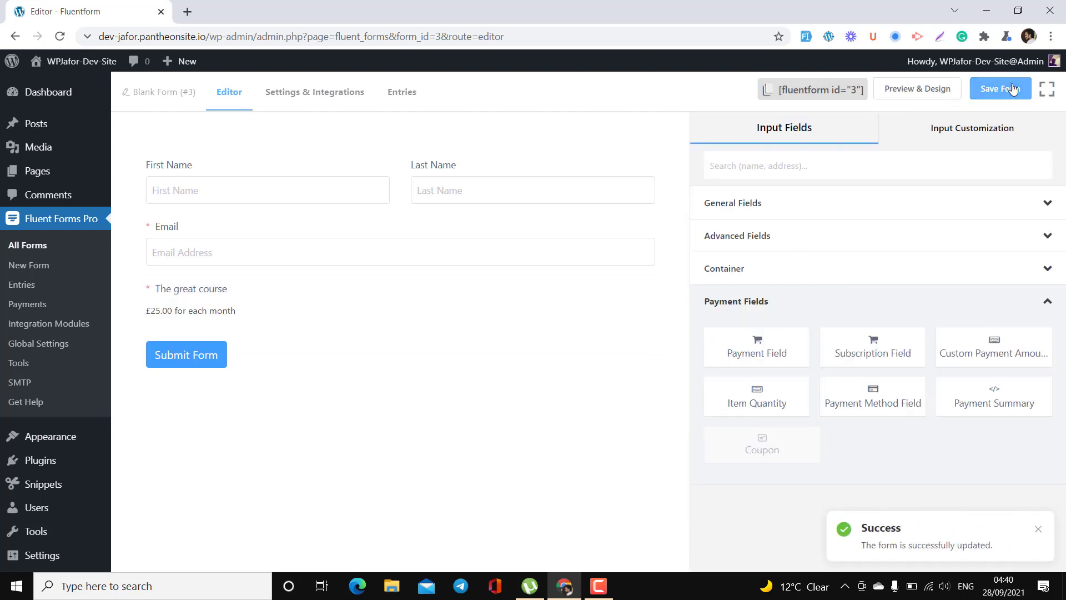
- Insert a Payment Method Field with PayPal disabled directly below the subscription field and save the form
{"action": "left_click_drag", "start_coordinate": [883, 333], "coordinate": [722, 338]}
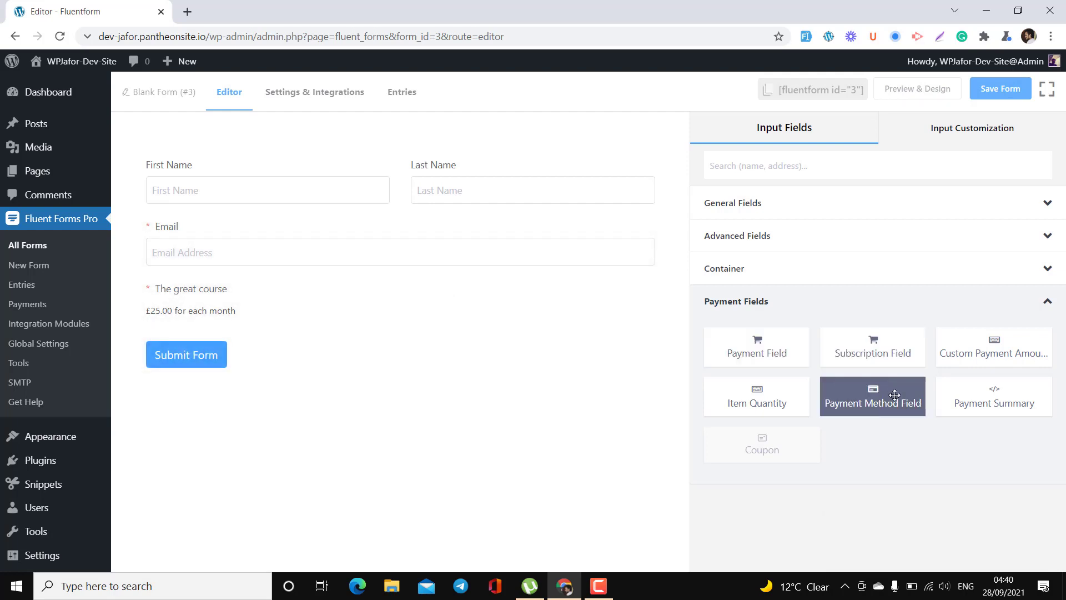
{"action": "left_click_drag", "start_coordinate": [884, 394], "coordinate": [235, 333]}
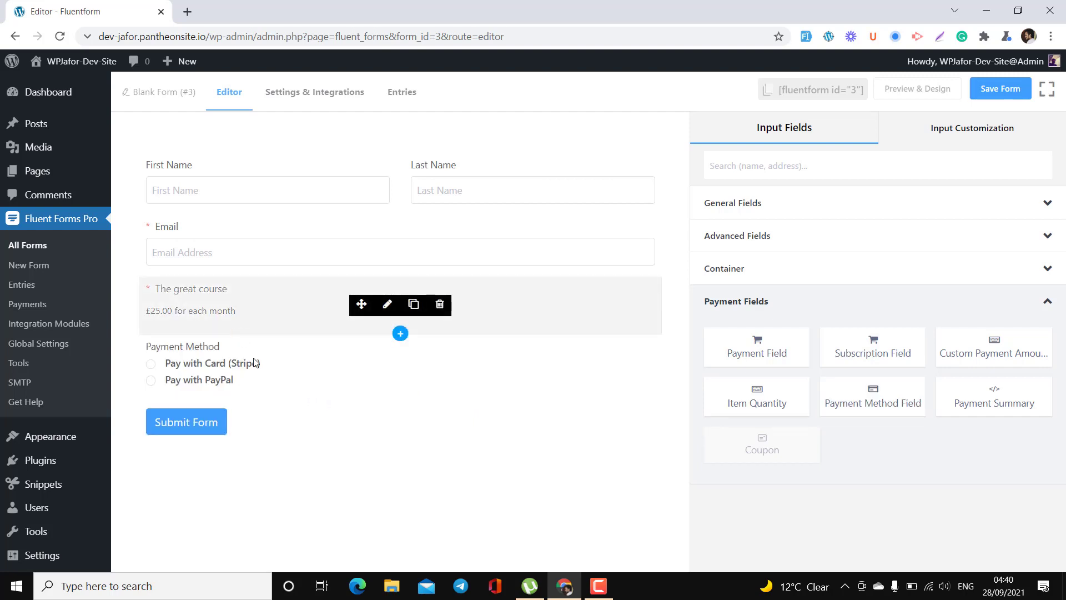
{"action": "left_click", "coordinate": [278, 364]}
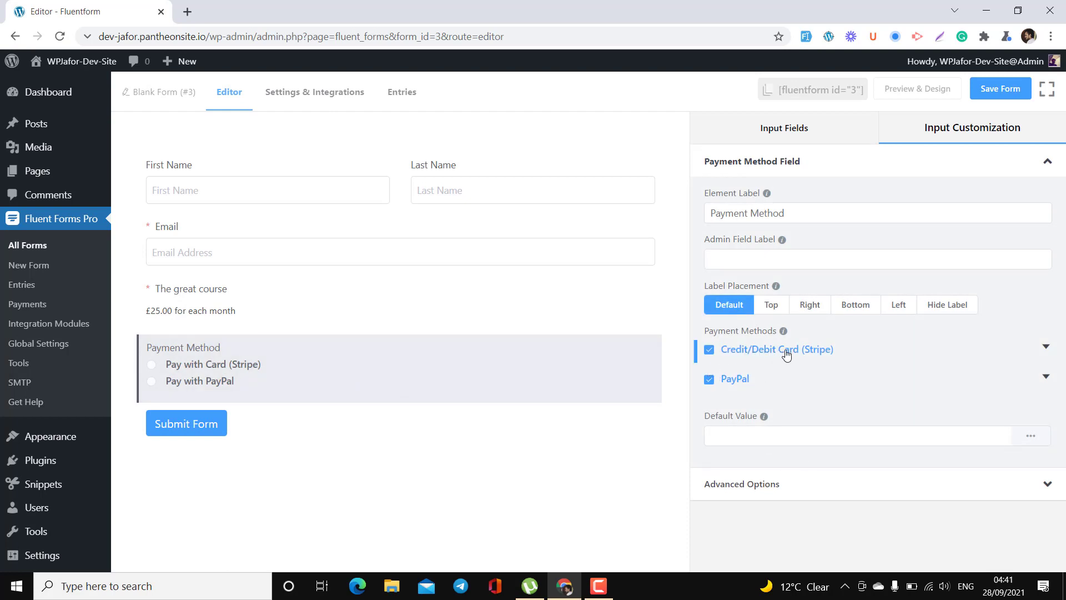
{"action": "left_click", "coordinate": [710, 381]}
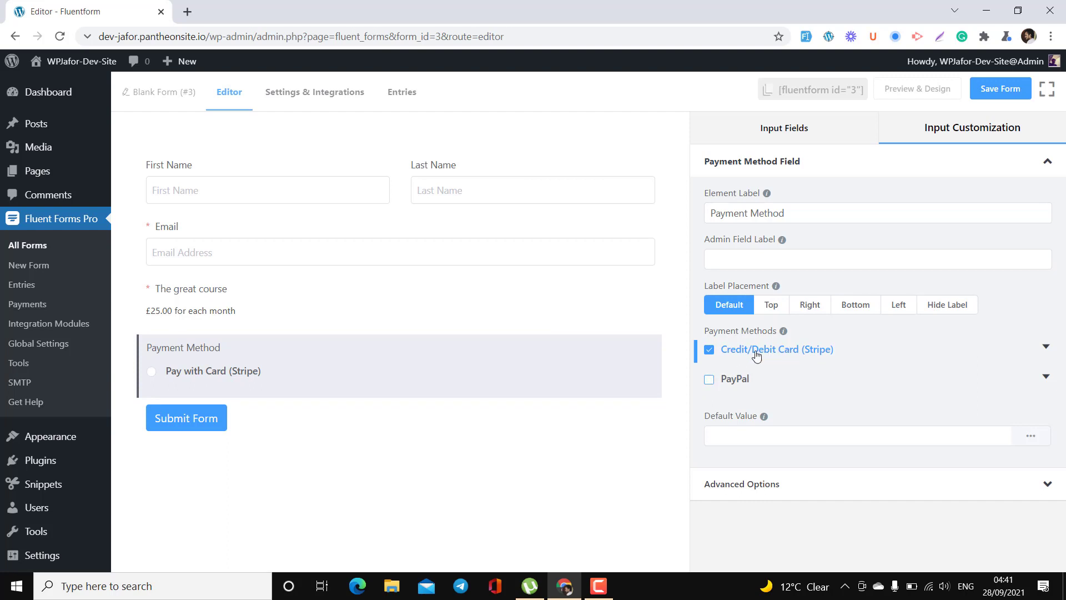
{"action": "left_click", "coordinate": [999, 99]}
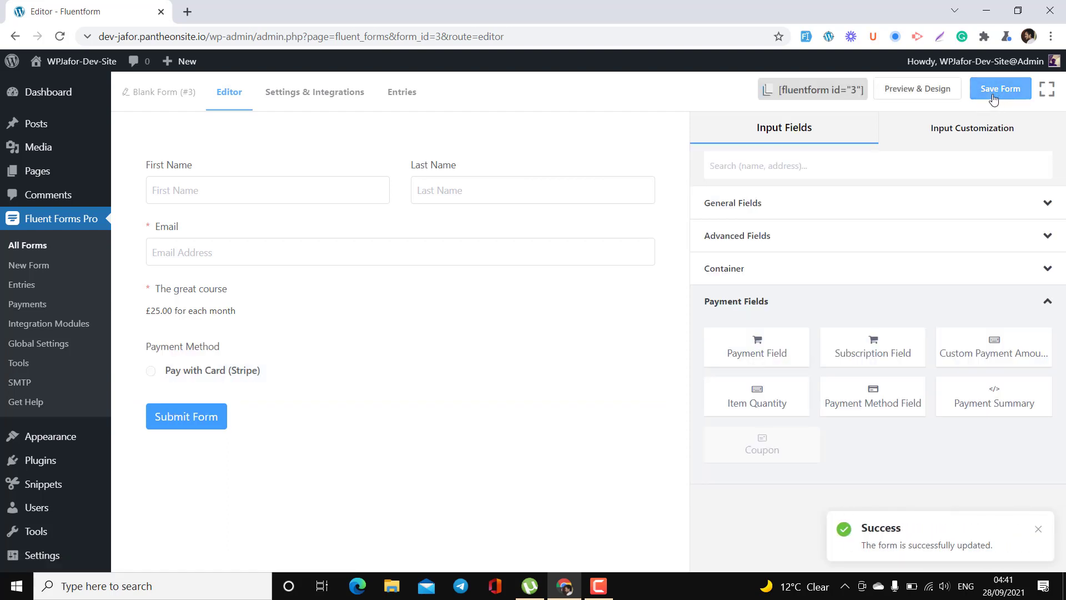
- Open the form's preview and look over its fields and card payment input
{"action": "left_click", "coordinate": [931, 98]}
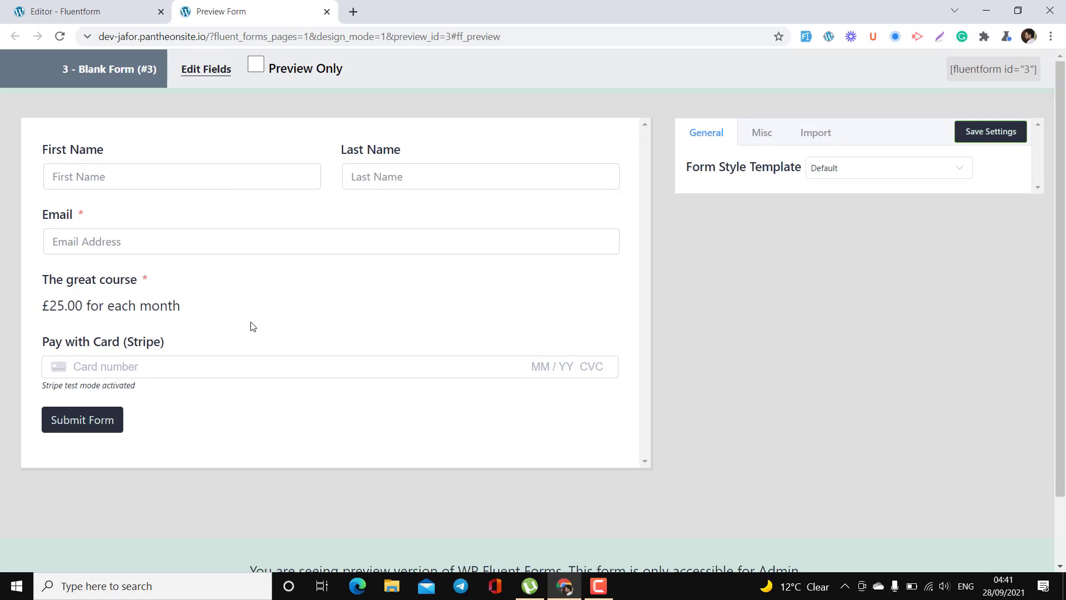
{"action": "scroll", "coordinate": [253, 327], "scroll_direction": "down", "scroll_amount": 2}
{"action": "scroll", "coordinate": [252, 327], "scroll_direction": "up", "scroll_amount": 2}
- Create a new WordPress page in a separate browser tab and title it "Pay"
{"action": "left_click", "coordinate": [83, 11]}
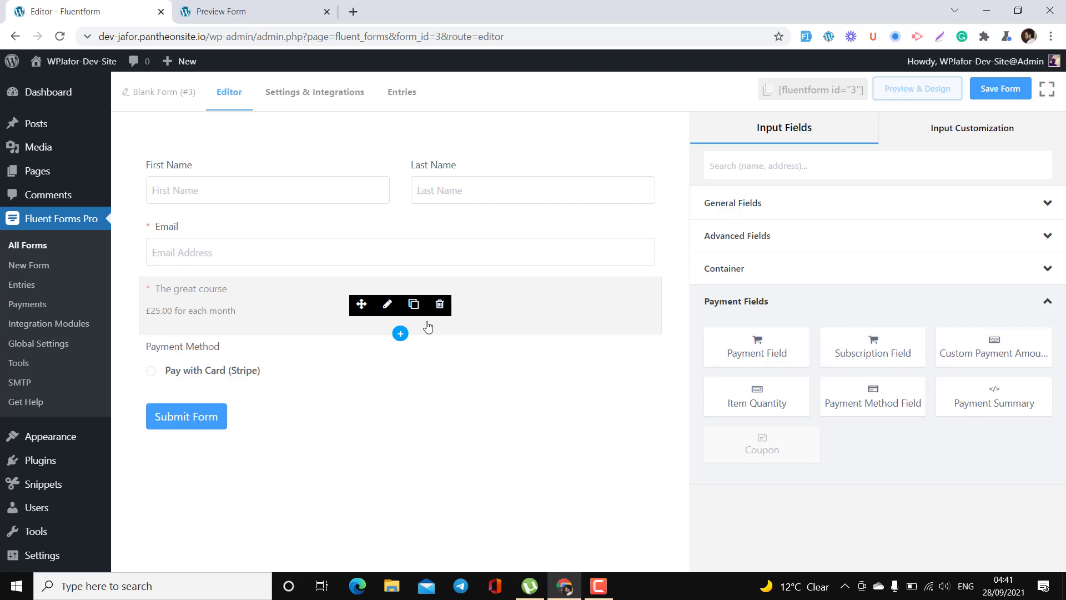
{"action": "mouse_move", "coordinate": [50, 174]}
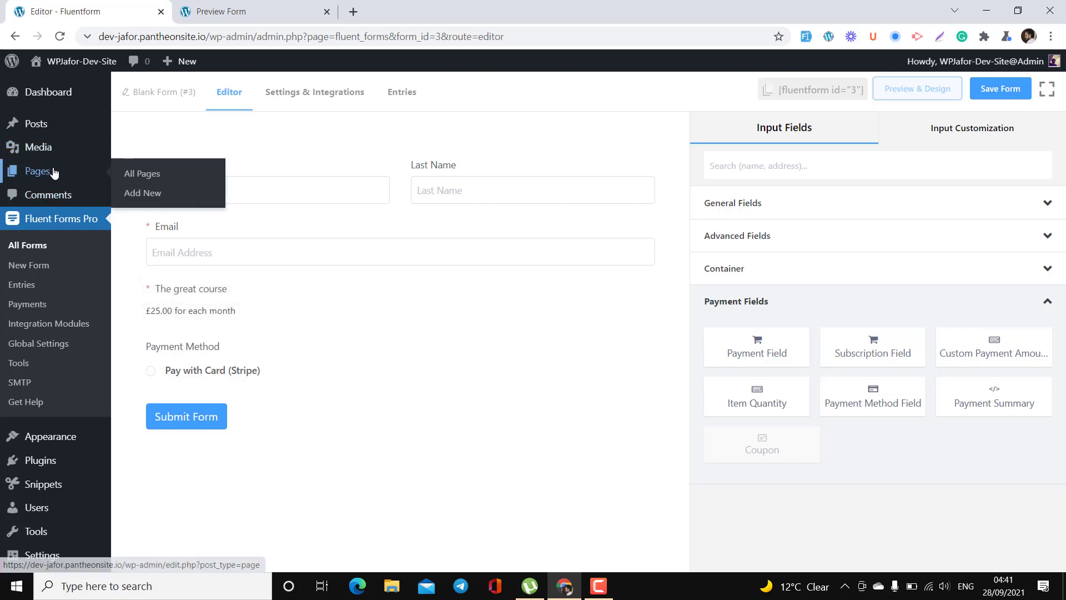
{"action": "right_click", "coordinate": [146, 198]}
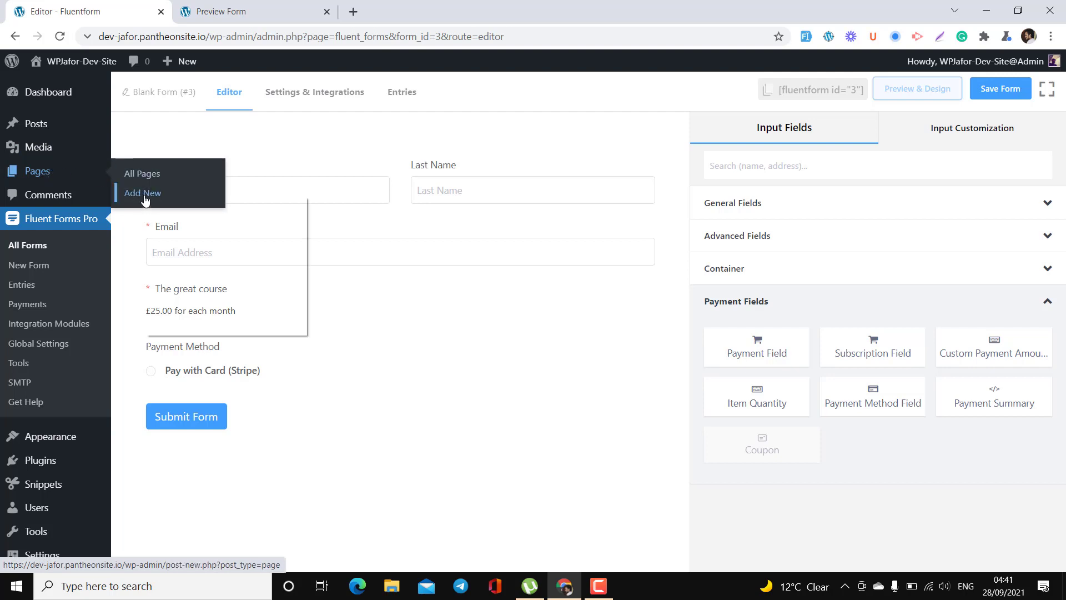
{"action": "left_click", "coordinate": [176, 210]}
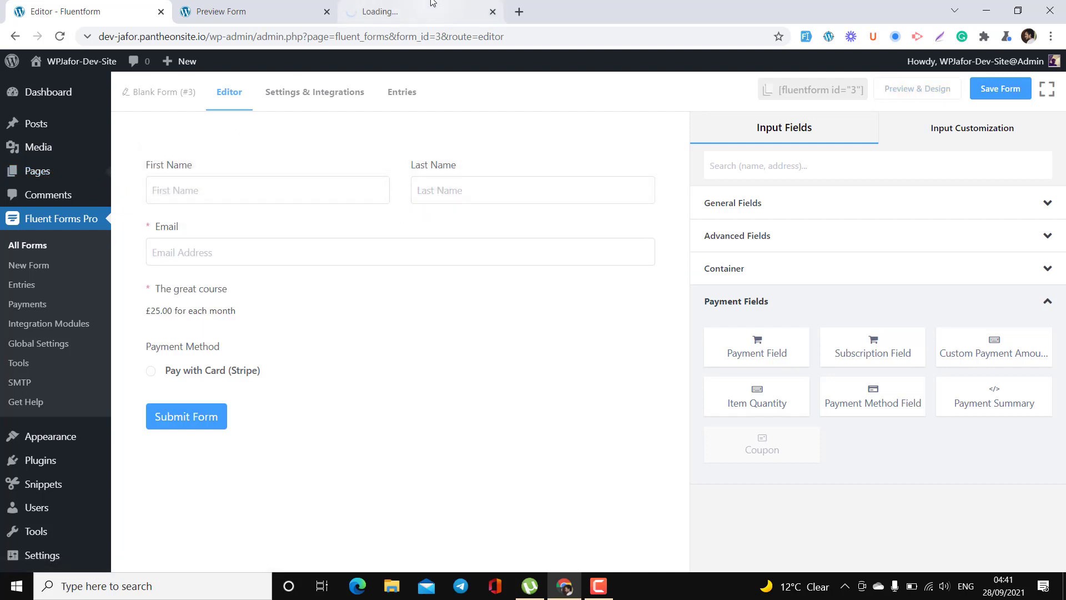
{"action": "left_click", "coordinate": [432, 5]}
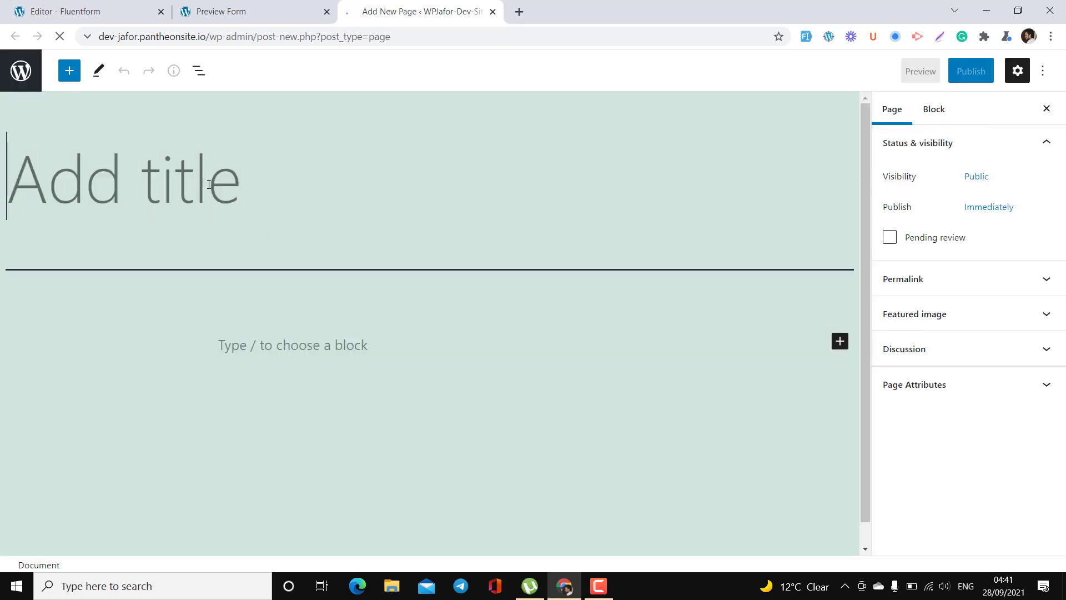
{"action": "type", "text": "Pay"}
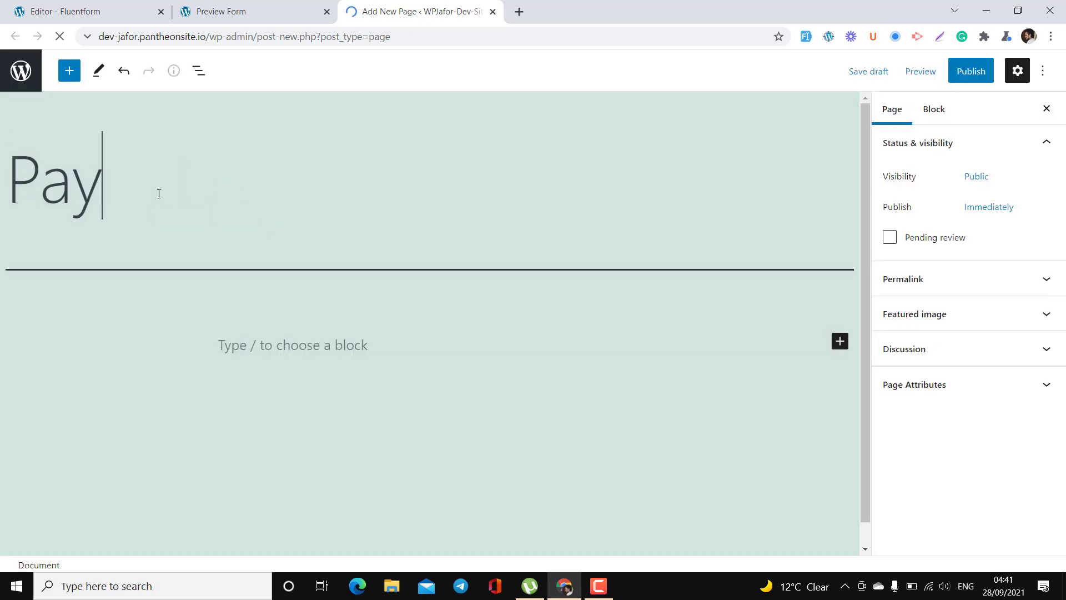
- Insert a Shortcode block into the body of the Pay page
{"action": "left_click", "coordinate": [433, 334]}
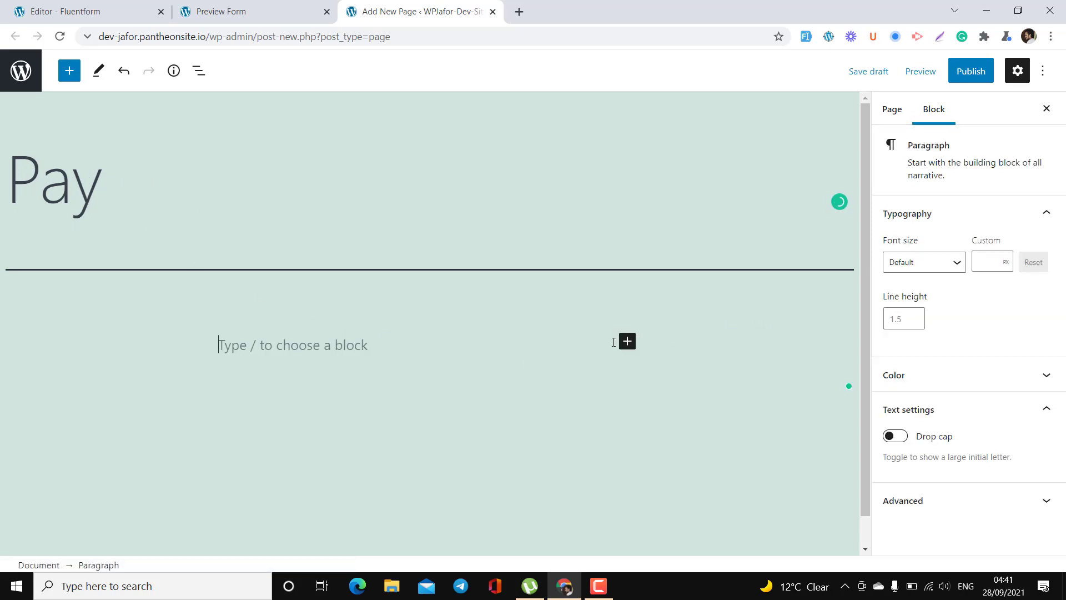
{"action": "left_click", "coordinate": [627, 341]}
{"action": "type", "text": "short"}
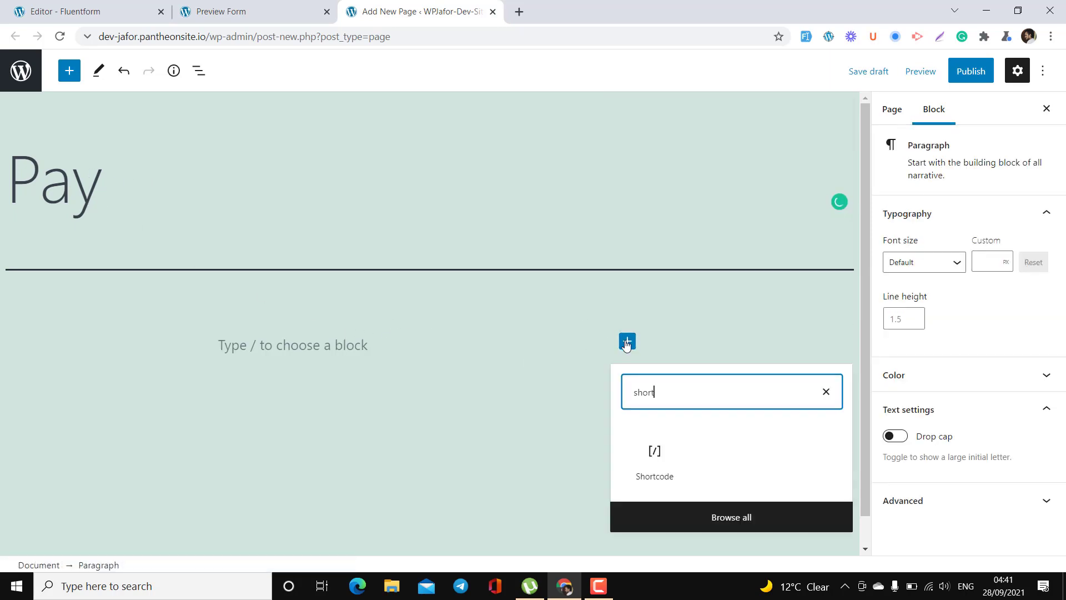
{"action": "left_click", "coordinate": [657, 467]}
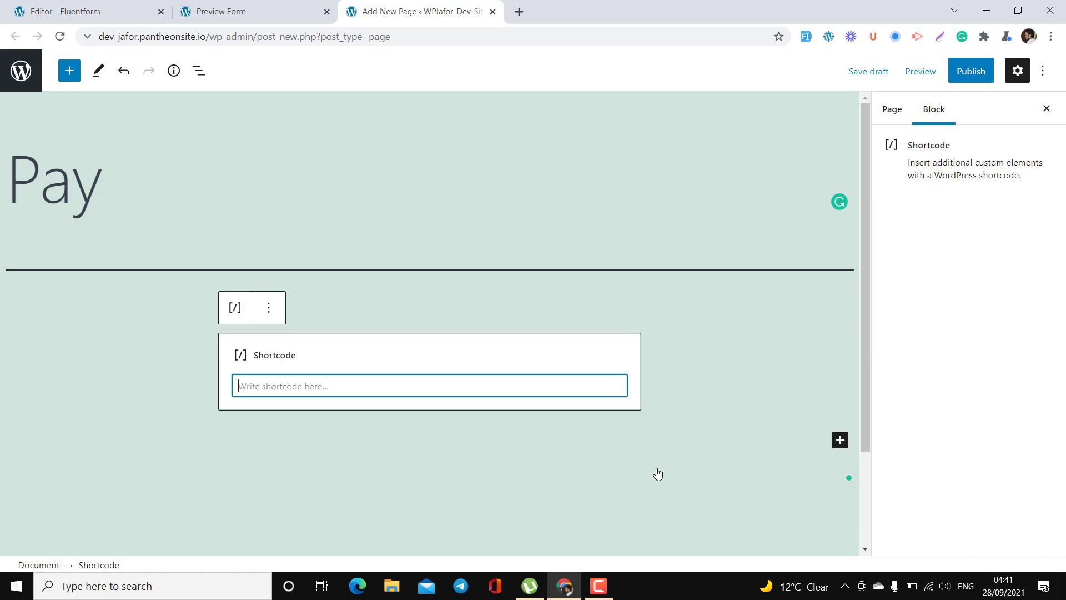
- Copy the form's shortcode [fluentform id="3"] from the form editor into the page's Shortcode block
{"action": "left_click", "coordinate": [106, 7]}
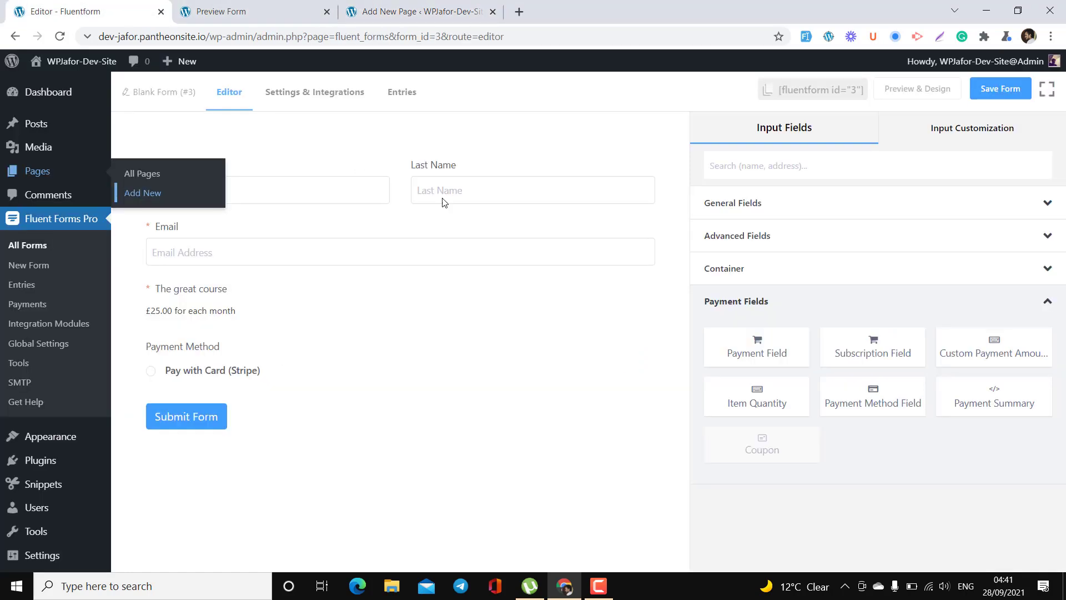
{"action": "left_click", "coordinate": [816, 92]}
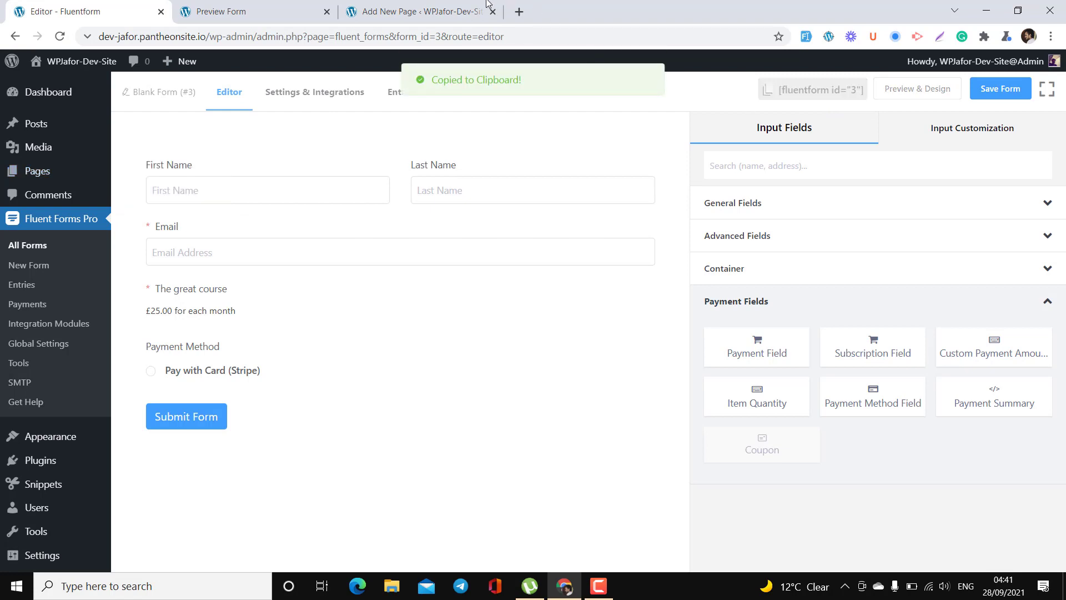
{"action": "left_click", "coordinate": [402, 10]}
{"action": "key", "text": "ctrl+v"}
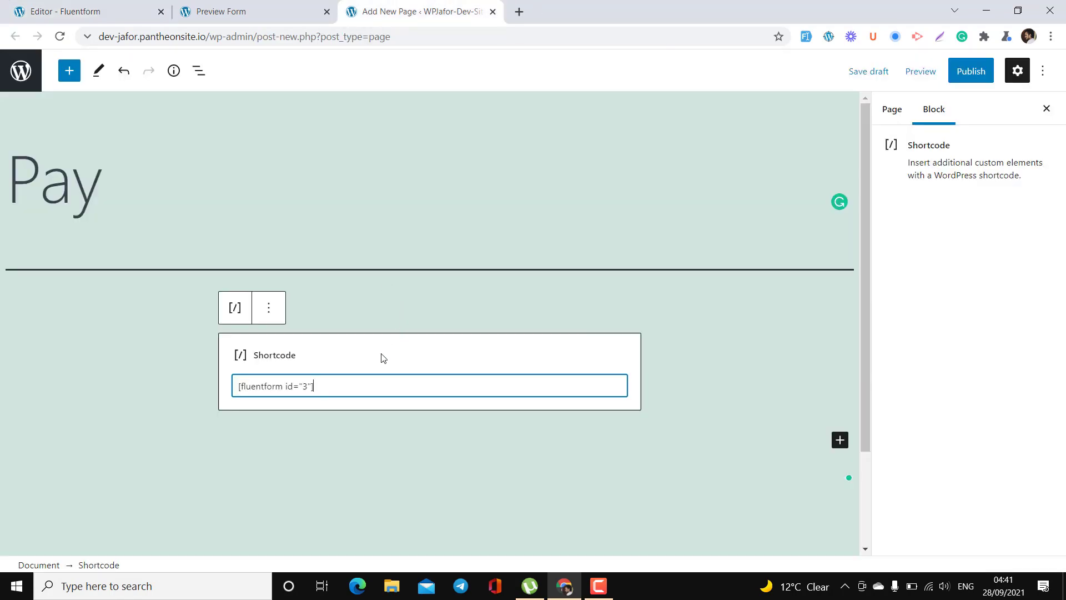
- Publish the Pay page and open the live page in a new browser tab
{"action": "left_click", "coordinate": [971, 71]}
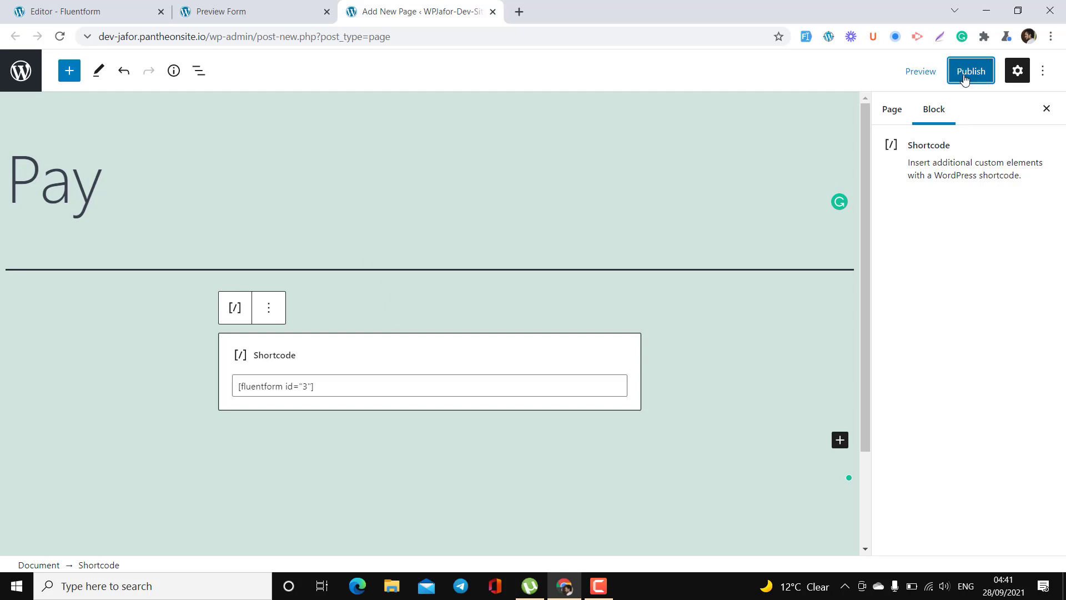
{"action": "left_click", "coordinate": [939, 77]}
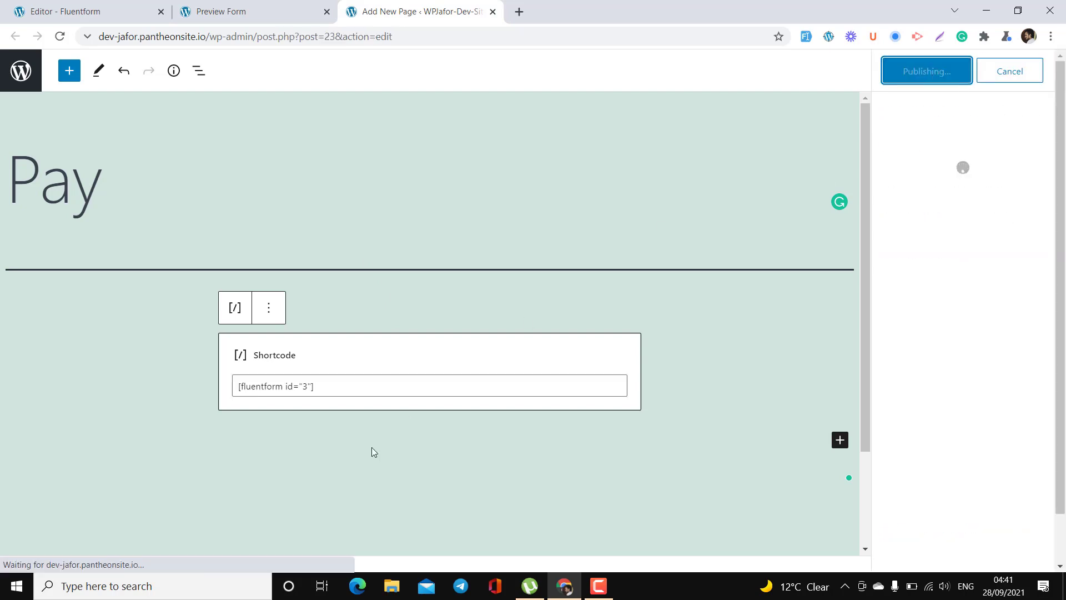
{"action": "right_click", "coordinate": [145, 529]}
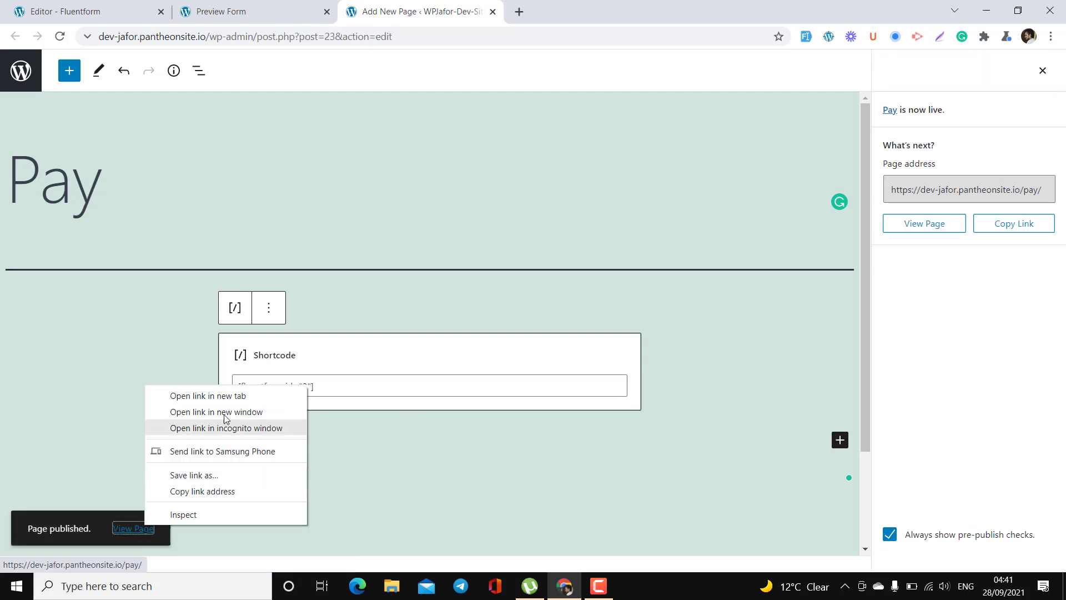
{"action": "left_click", "coordinate": [221, 397]}
{"action": "left_click", "coordinate": [556, 11]}
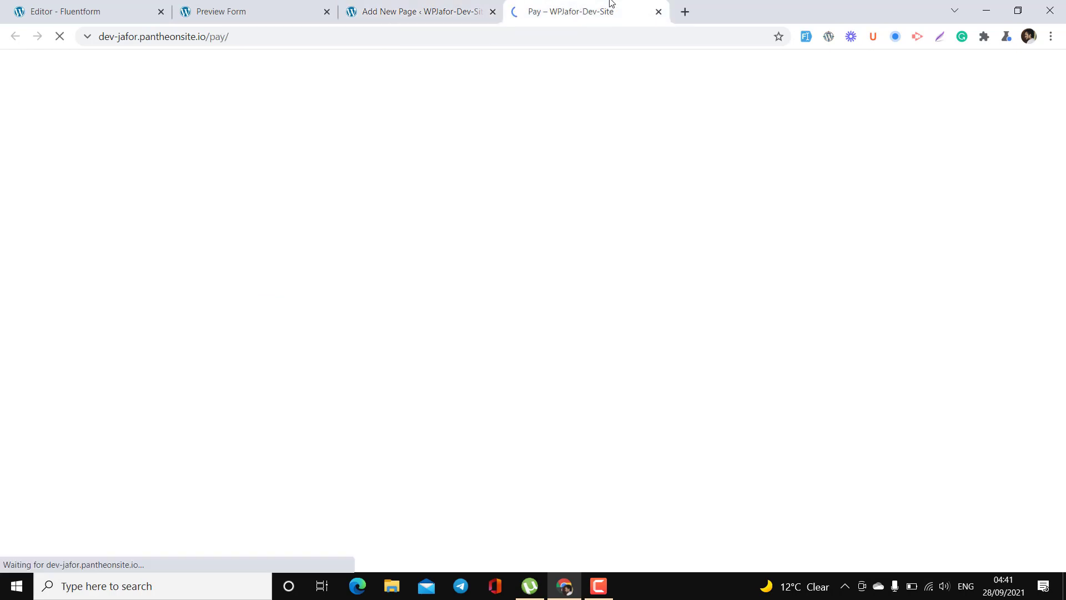
- Examine the embedded form on the live Pay page, including its Stripe card number field
{"action": "scroll", "coordinate": [562, 261], "scroll_direction": "down", "scroll_amount": 6}
{"action": "scroll", "coordinate": [458, 272], "scroll_direction": "up", "scroll_amount": 2}
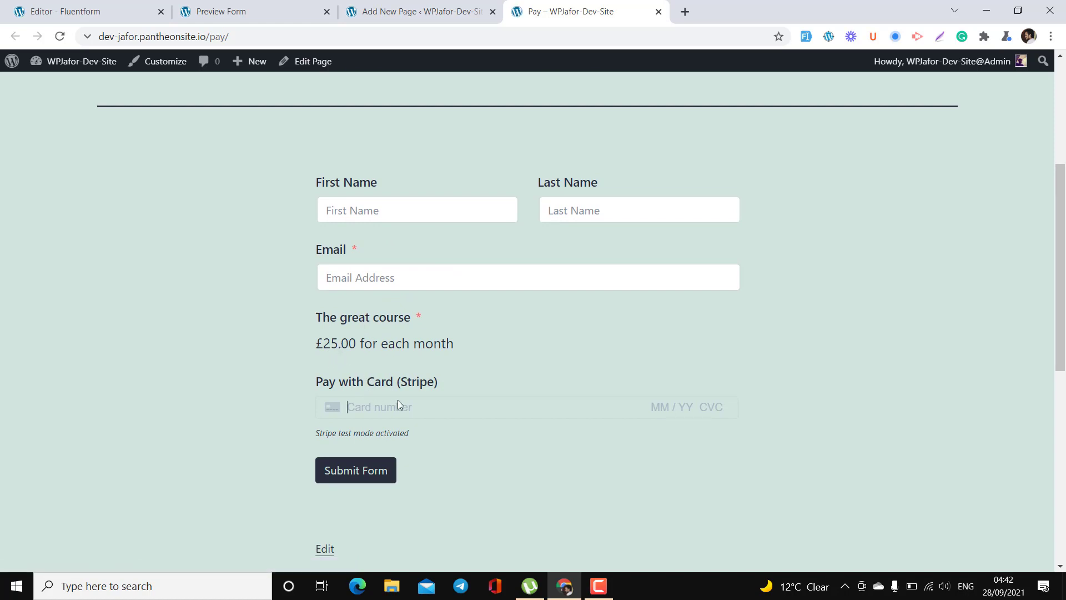
{"action": "left_click", "coordinate": [421, 412]}
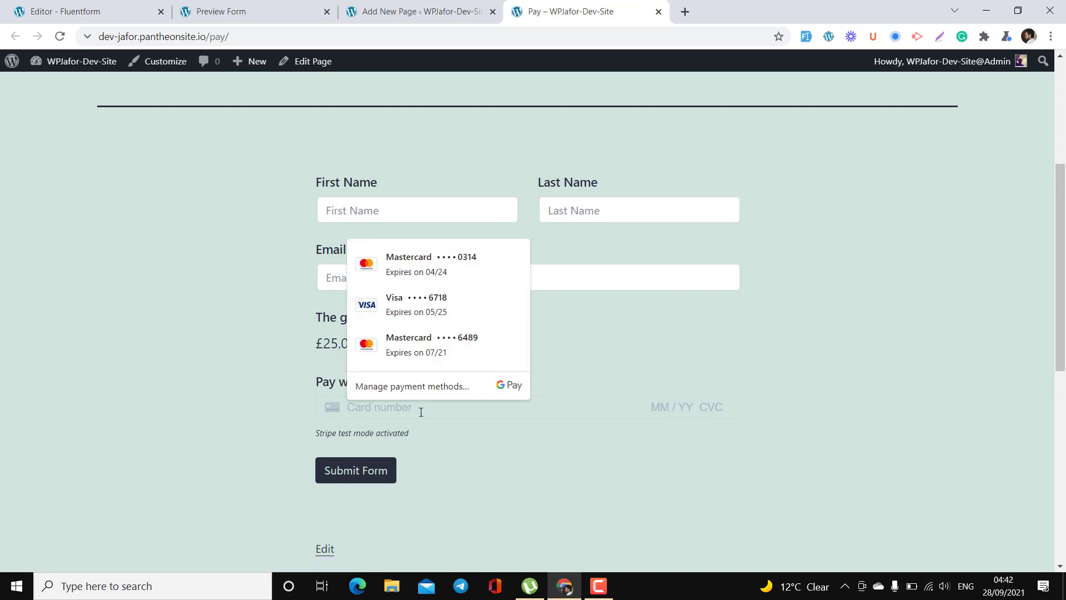
{"action": "left_click", "coordinate": [514, 498]}
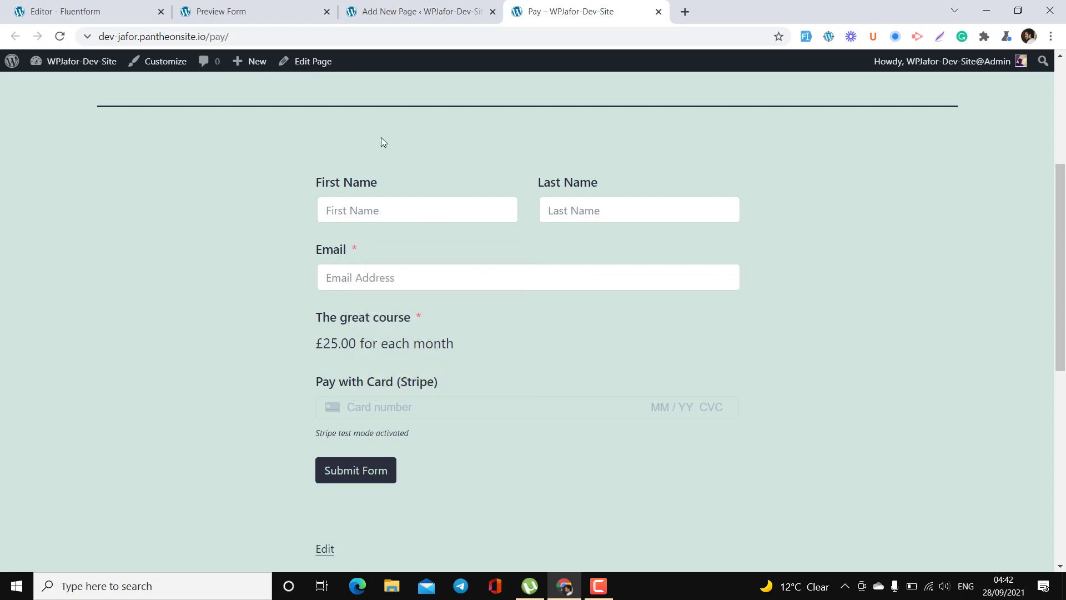
- Try the Modern (Bold), Classic, Bootstrap Style and Custom (Advanced Customization) style templates in the form preview
{"action": "left_click", "coordinate": [307, 8]}
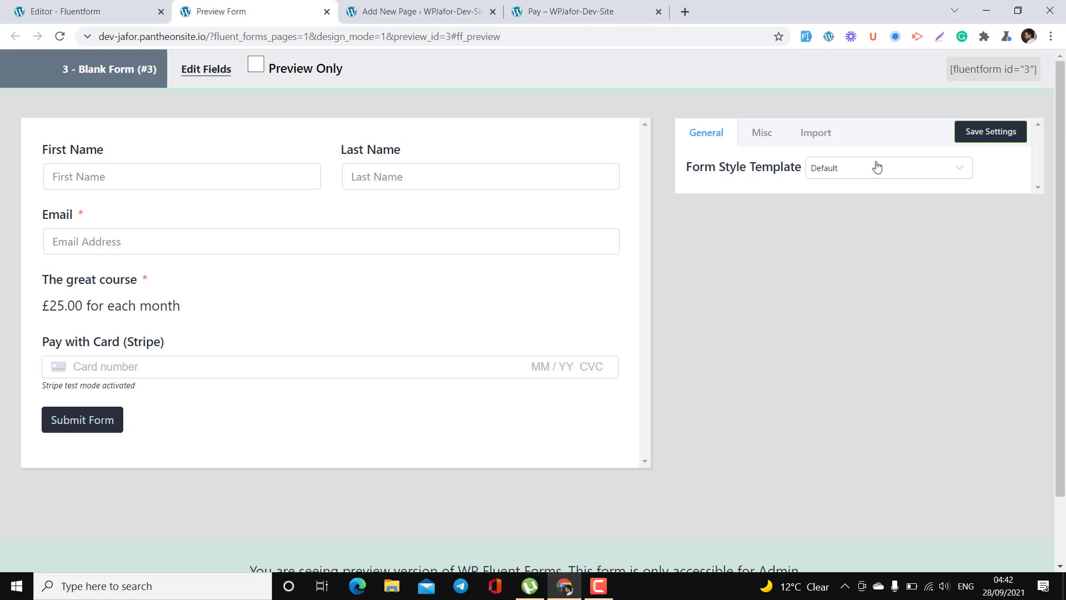
{"action": "left_click", "coordinate": [825, 173]}
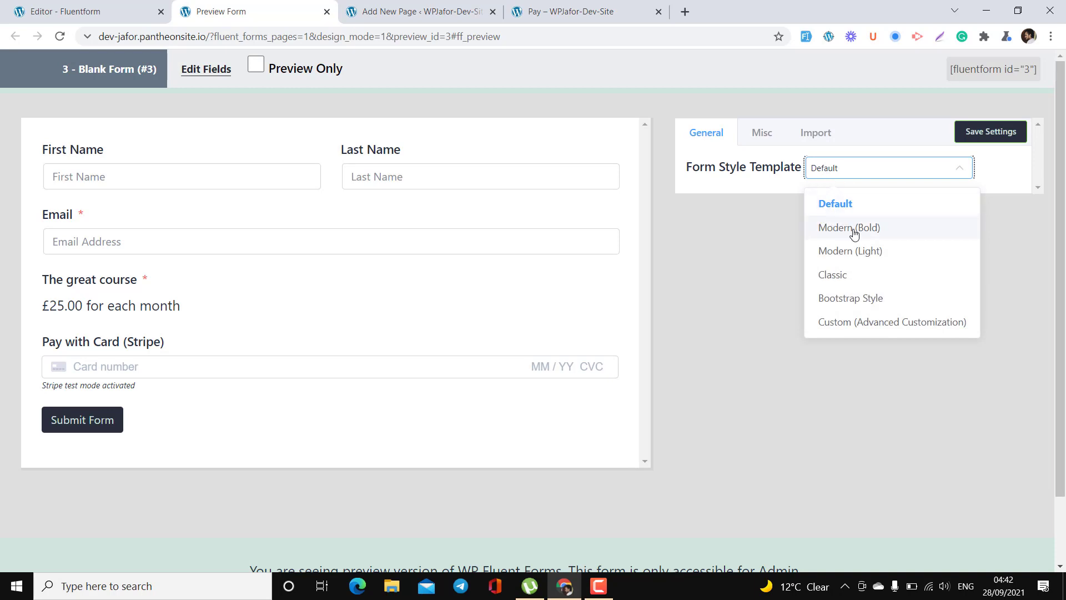
{"action": "left_click", "coordinate": [855, 232]}
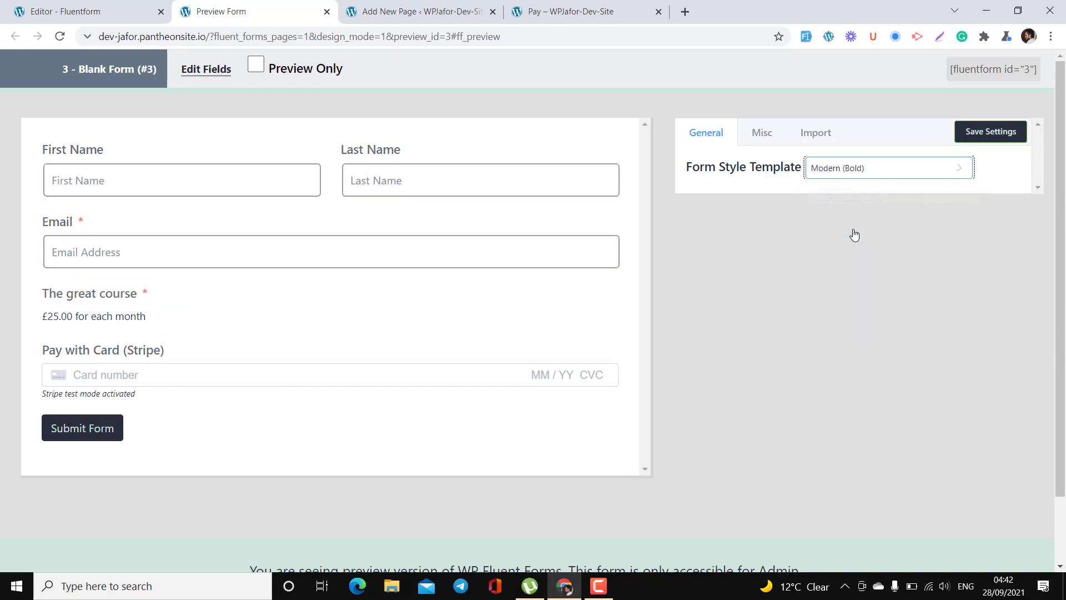
{"action": "left_click", "coordinate": [847, 169]}
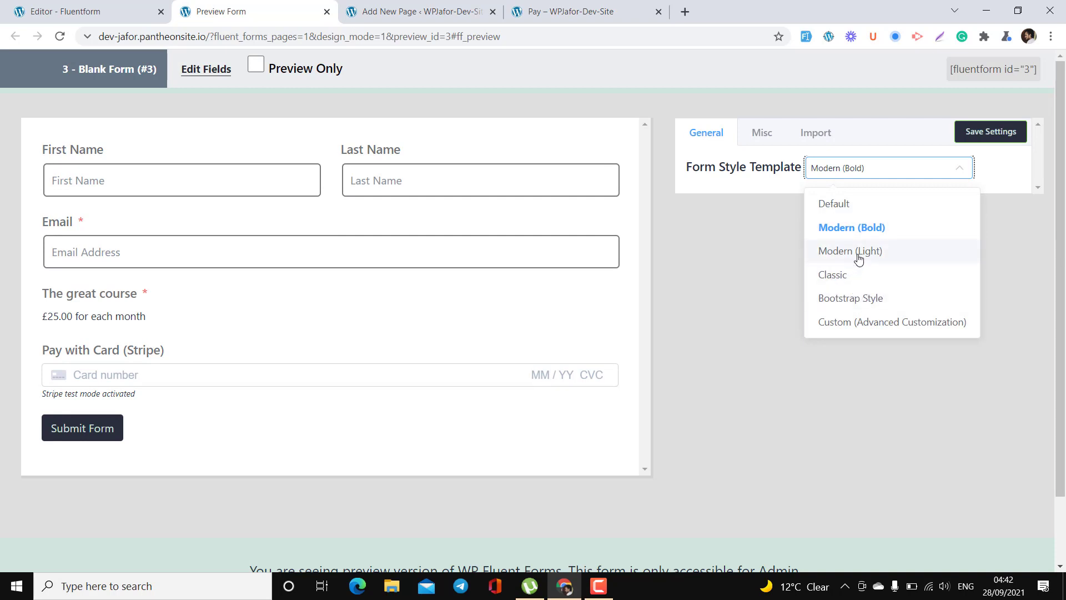
{"action": "left_click", "coordinate": [866, 282]}
{"action": "left_click", "coordinate": [871, 173]}
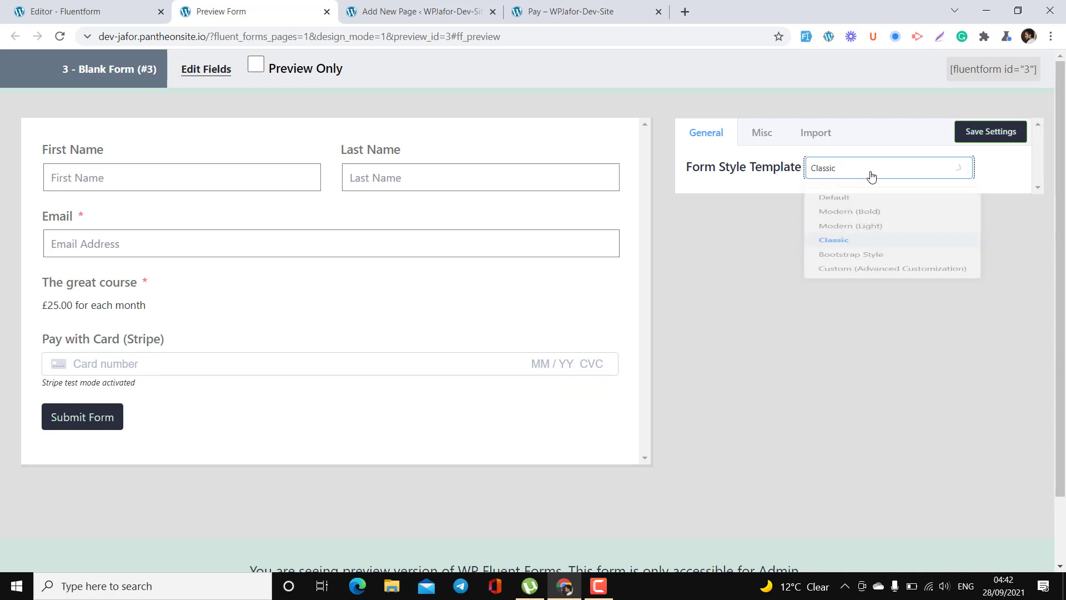
{"action": "left_click", "coordinate": [870, 300]}
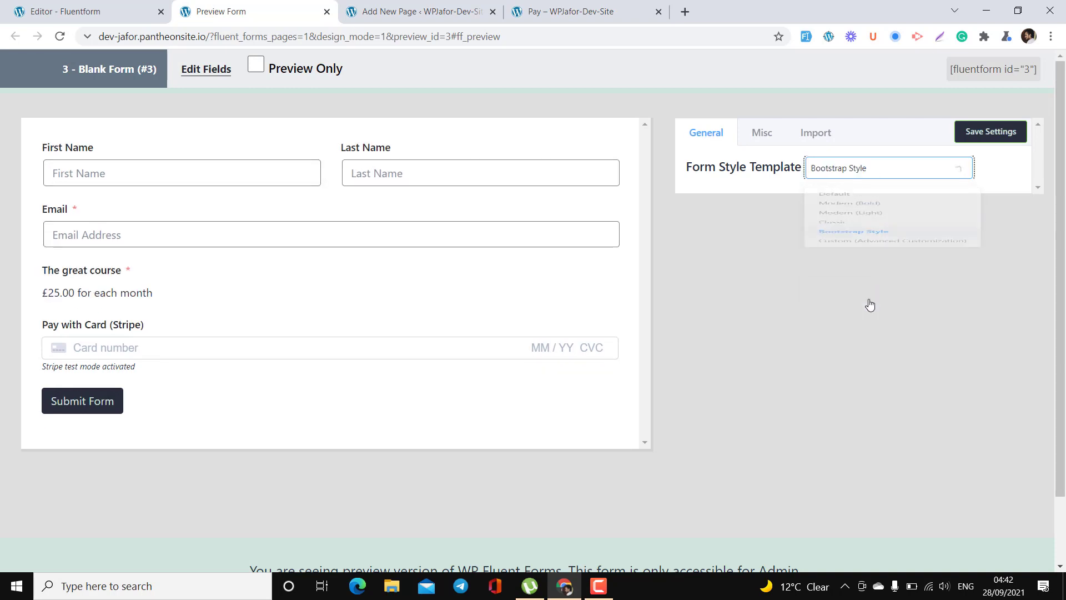
{"action": "left_click", "coordinate": [861, 169]}
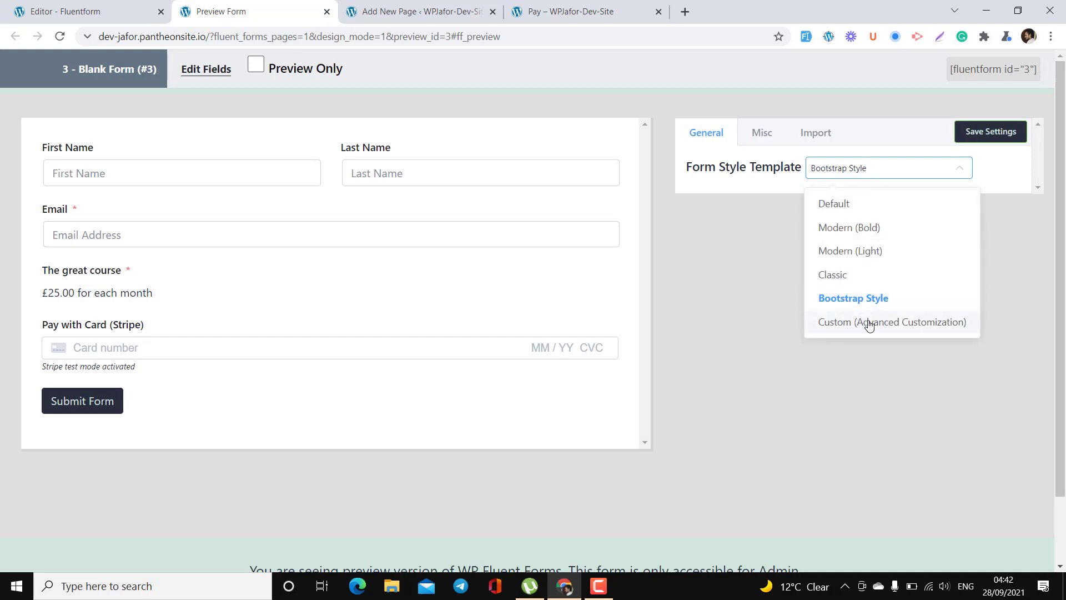
{"action": "left_click", "coordinate": [868, 322]}
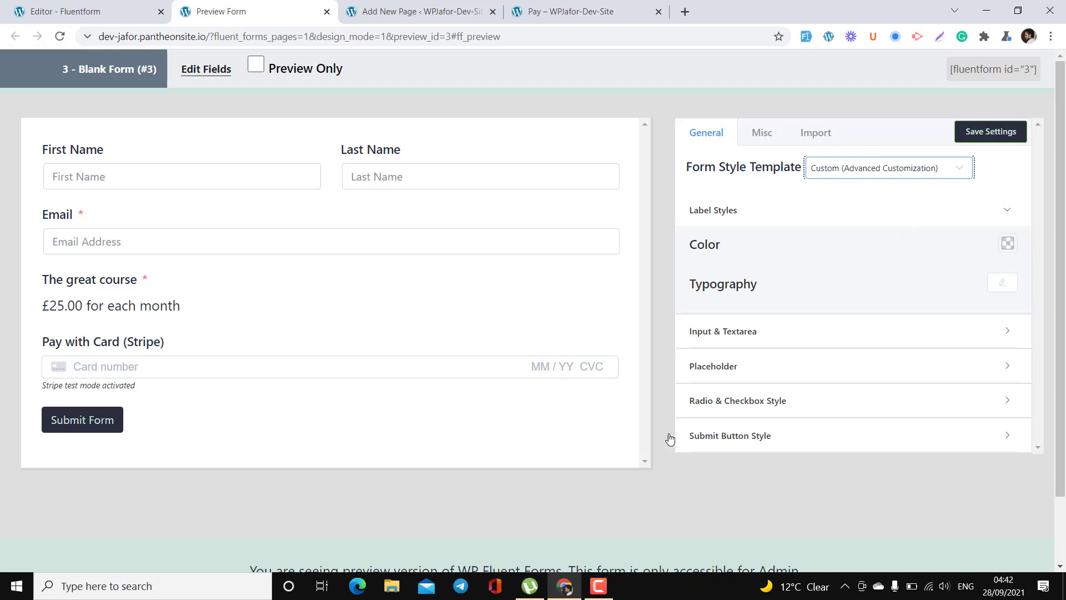
- Save the form with the Bootstrap Style template and reload the live Pay page
{"action": "left_click", "coordinate": [852, 172]}
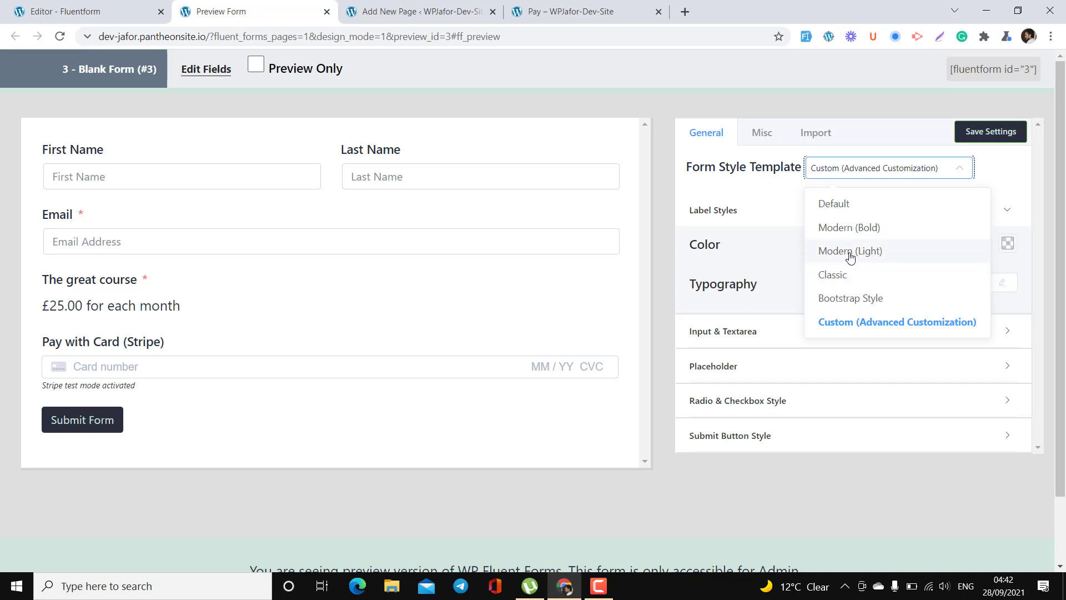
{"action": "left_click", "coordinate": [883, 300]}
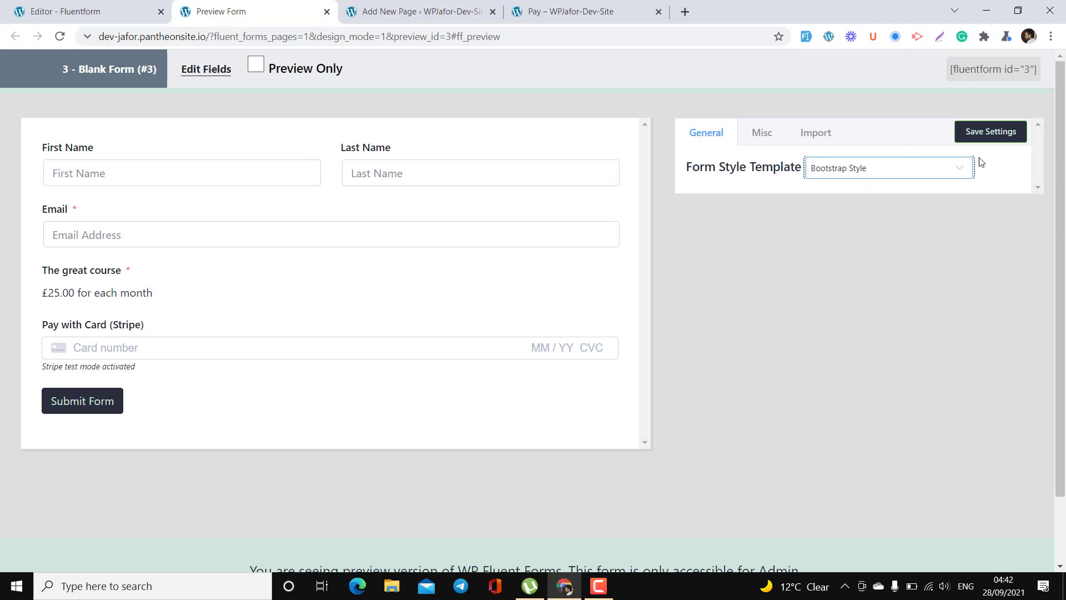
{"action": "left_click", "coordinate": [985, 137]}
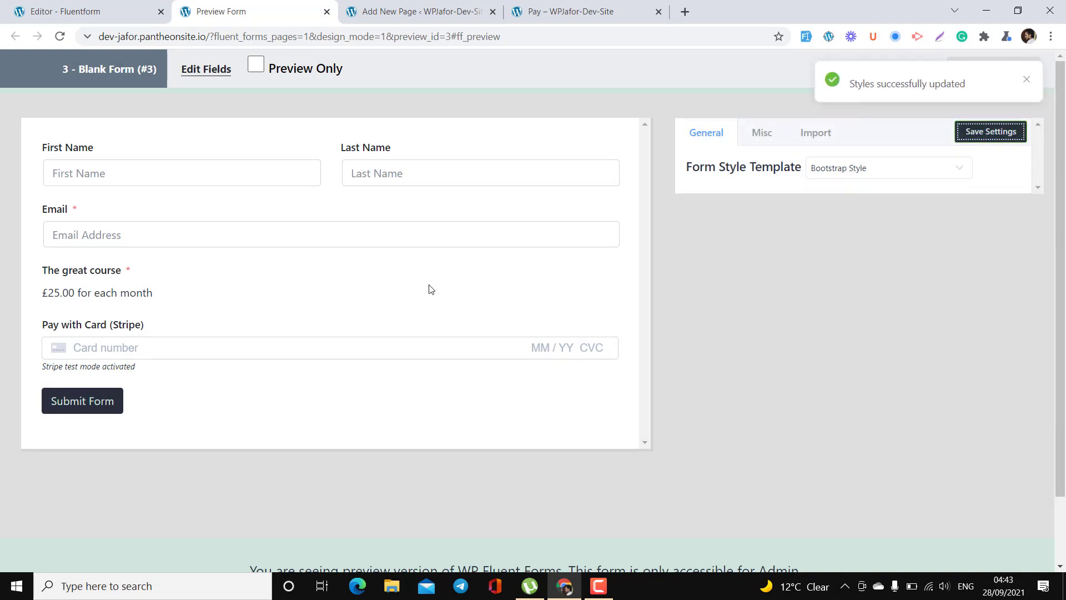
{"action": "left_click", "coordinate": [599, 5]}
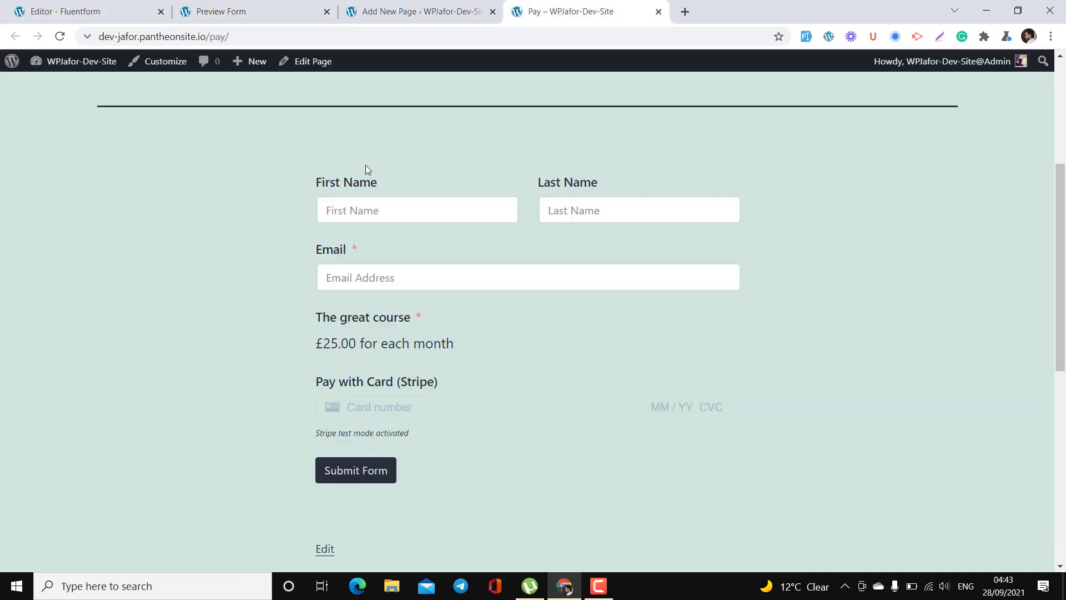
{"action": "key", "text": "F5"}
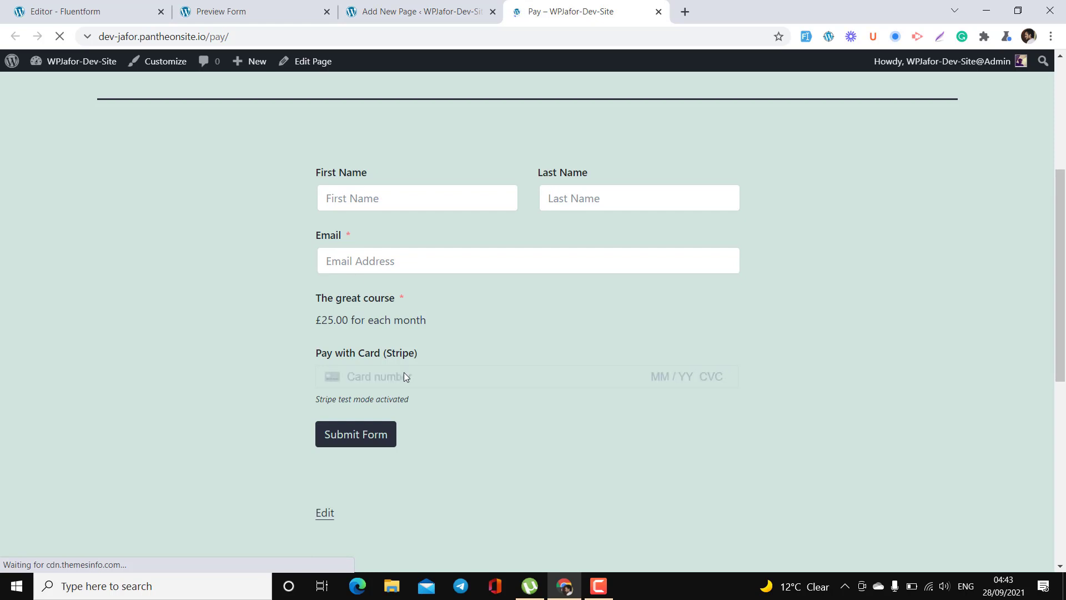
- Fill in the live form with "test" as first and last name, and enter the contact's e-mail address
{"action": "left_click", "coordinate": [398, 203]}
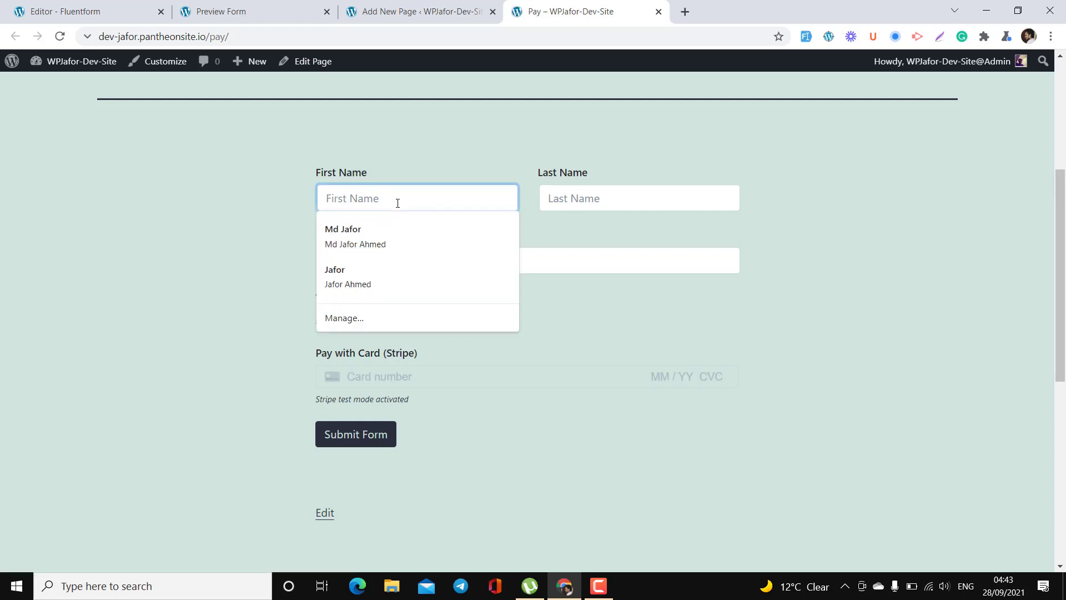
{"action": "type", "text": "test"}
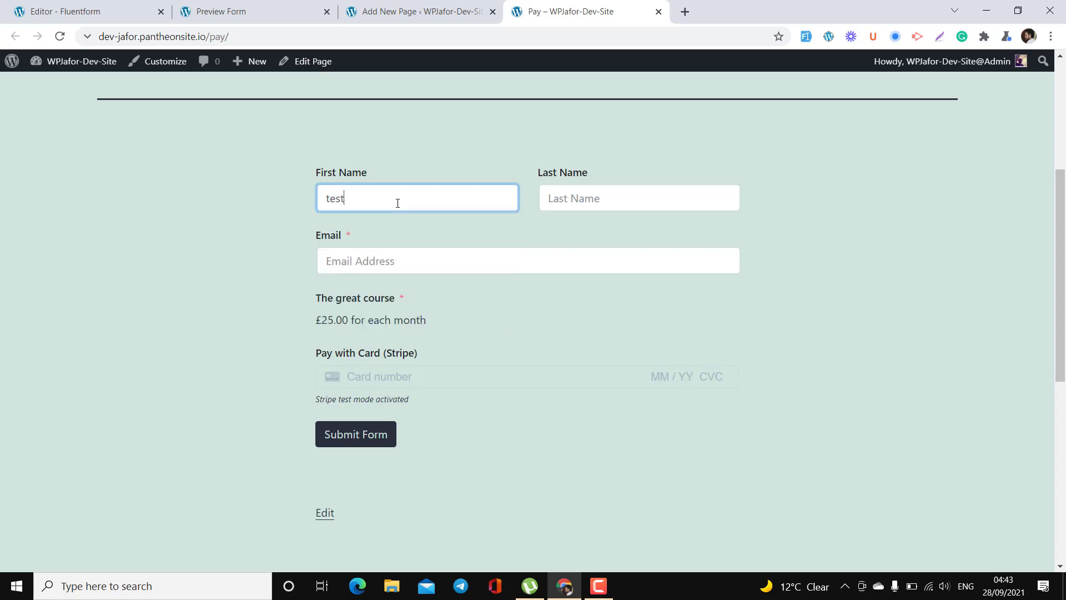
{"action": "key", "text": "Tab"}
{"action": "type", "text": "test"}
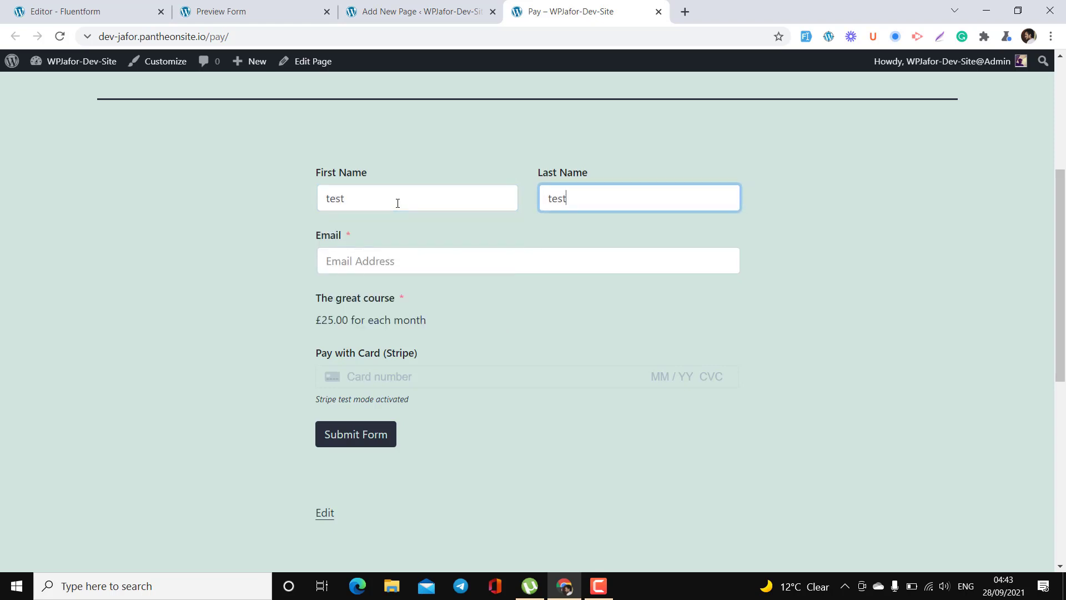
{"action": "key", "text": "Tab"}
{"action": "type", "text": "test"}
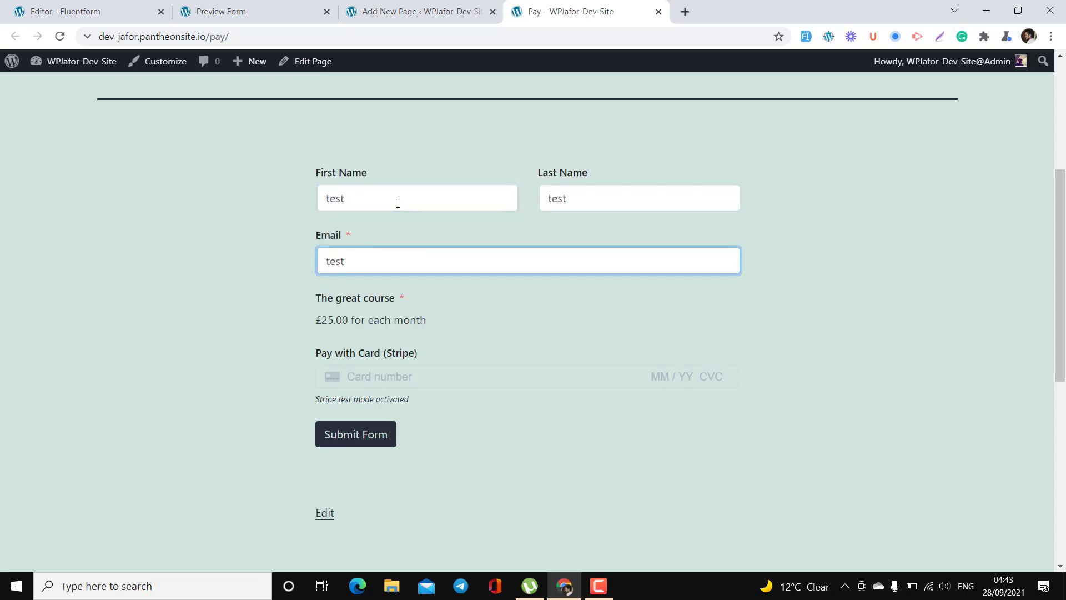
{"action": "type", "text": "@test.com"}
{"action": "left_click", "coordinate": [433, 378]}
{"action": "left_click", "coordinate": [432, 379]}
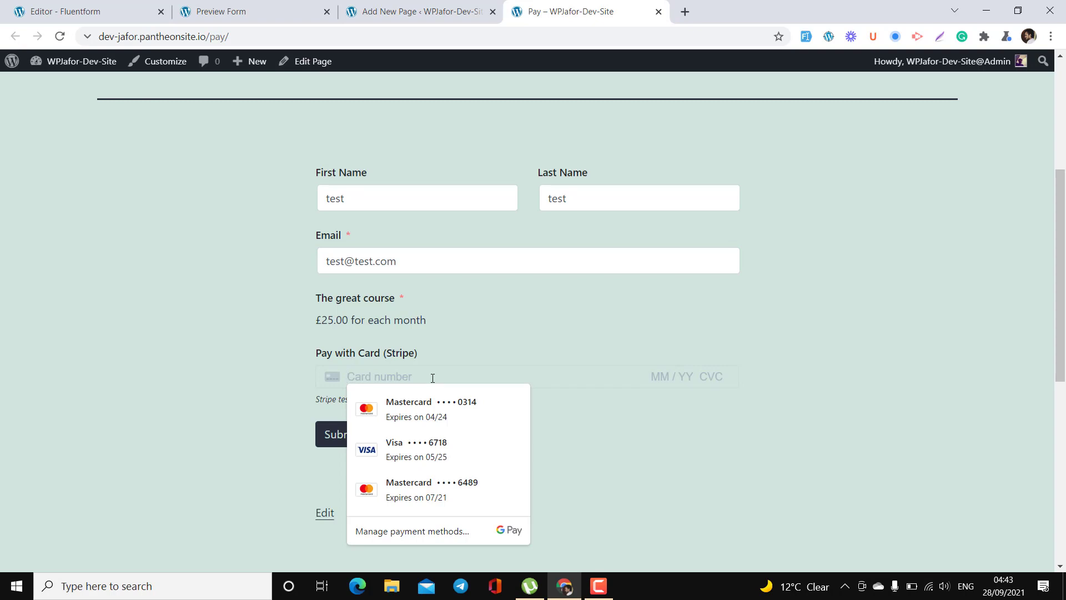
- Search the web for Stripe test cards in a new browser tab and open Stripe's "Test your integration" documentation page
{"action": "left_click", "coordinate": [684, 12]}
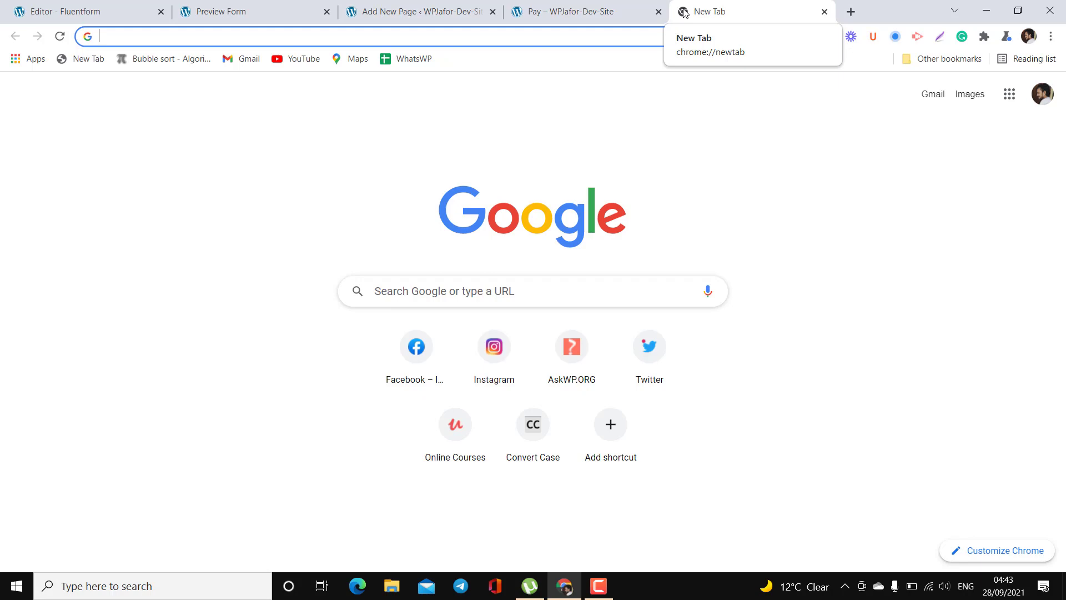
{"action": "type", "text": "test c ard "}
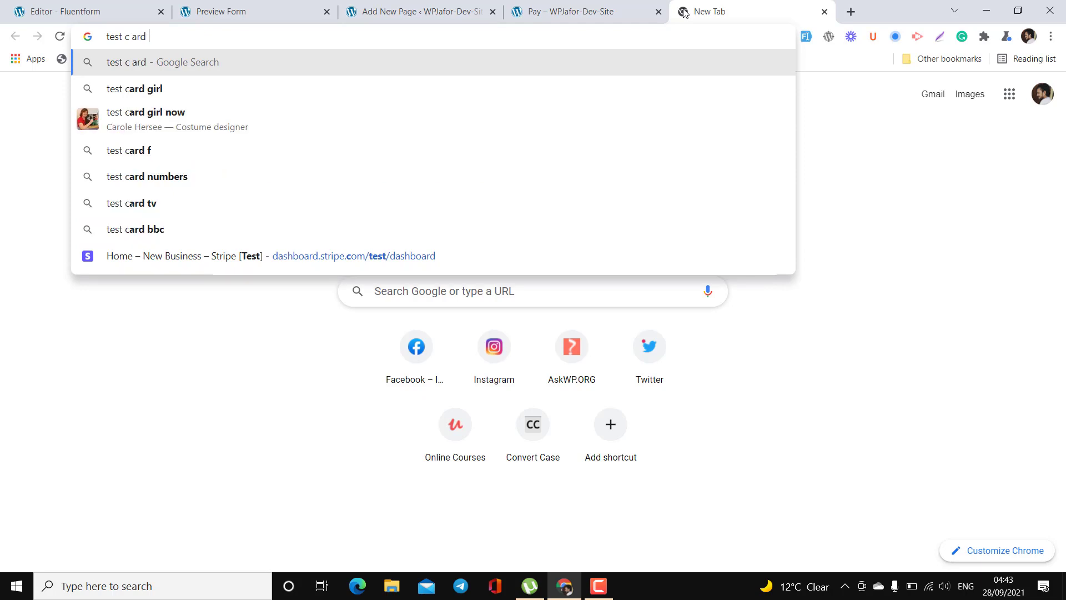
{"action": "type", "text": "stripe"}
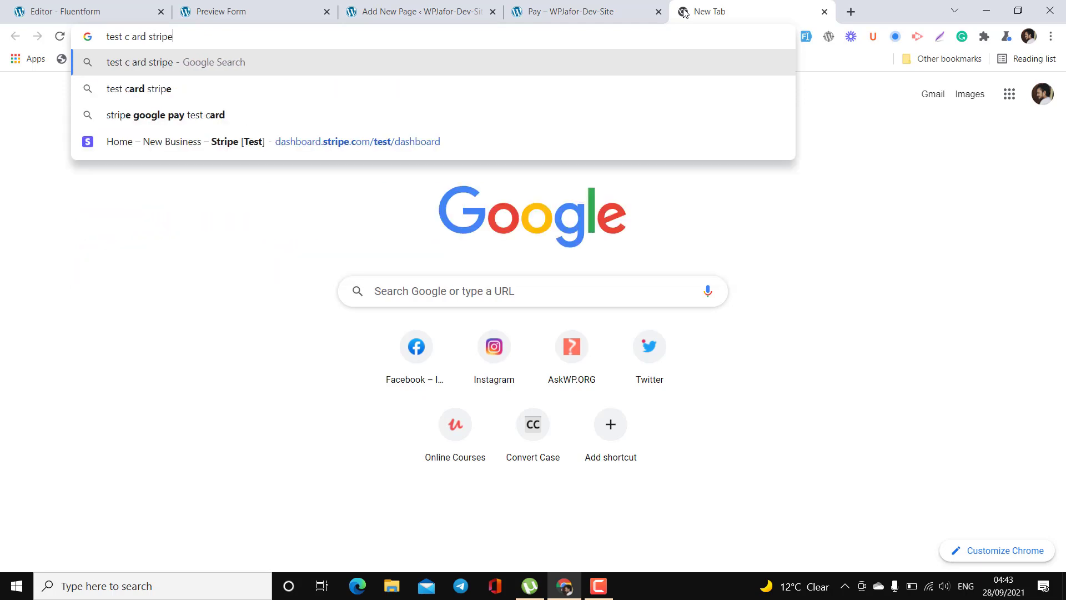
{"action": "key", "text": "Return"}
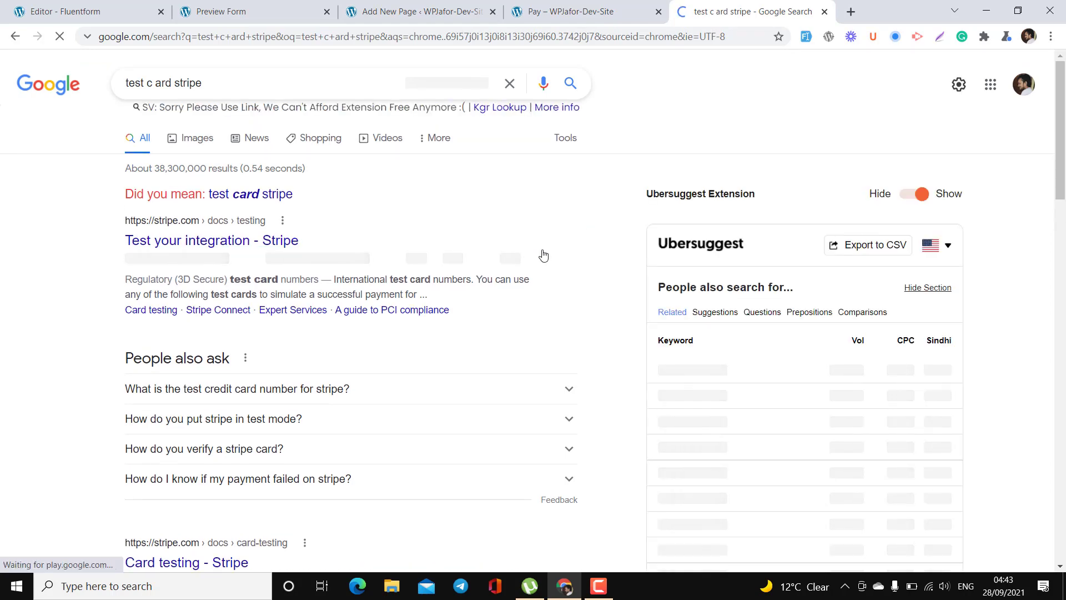
{"action": "left_click", "coordinate": [543, 255]}
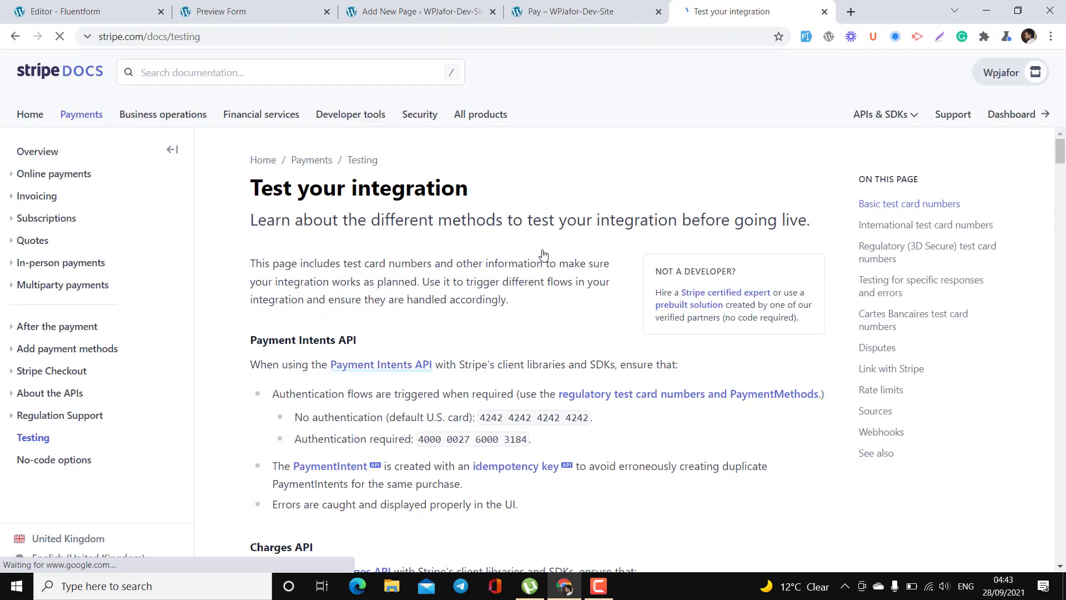
- Copy the default U.S. test card number that needs no authentication from the Payment Intents API section
{"action": "scroll", "coordinate": [543, 255], "scroll_direction": "down", "scroll_amount": 2}
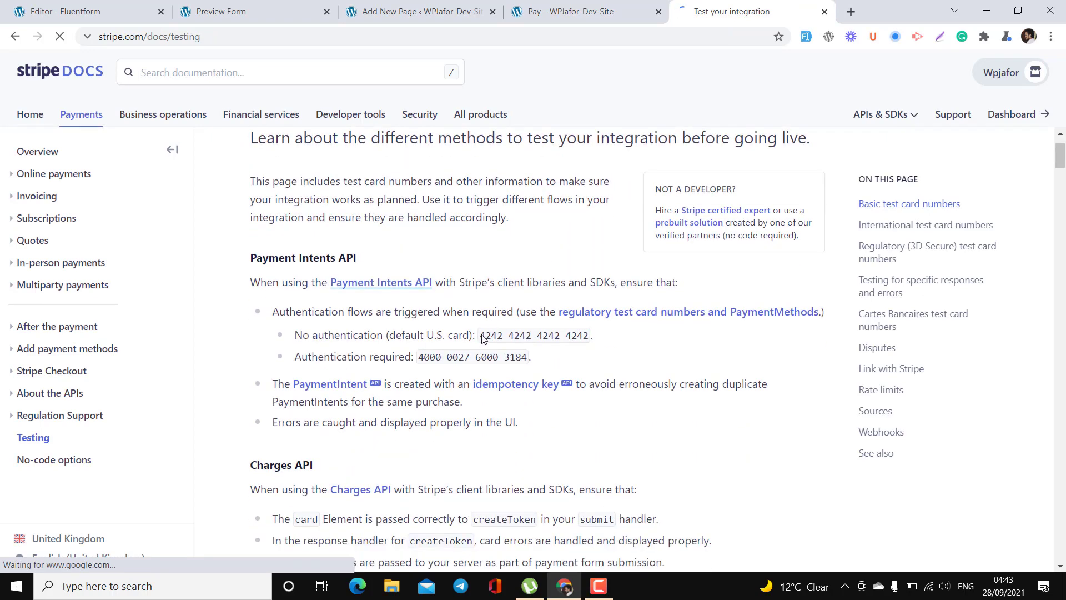
{"action": "scroll", "coordinate": [484, 339], "scroll_direction": "down", "scroll_amount": 1}
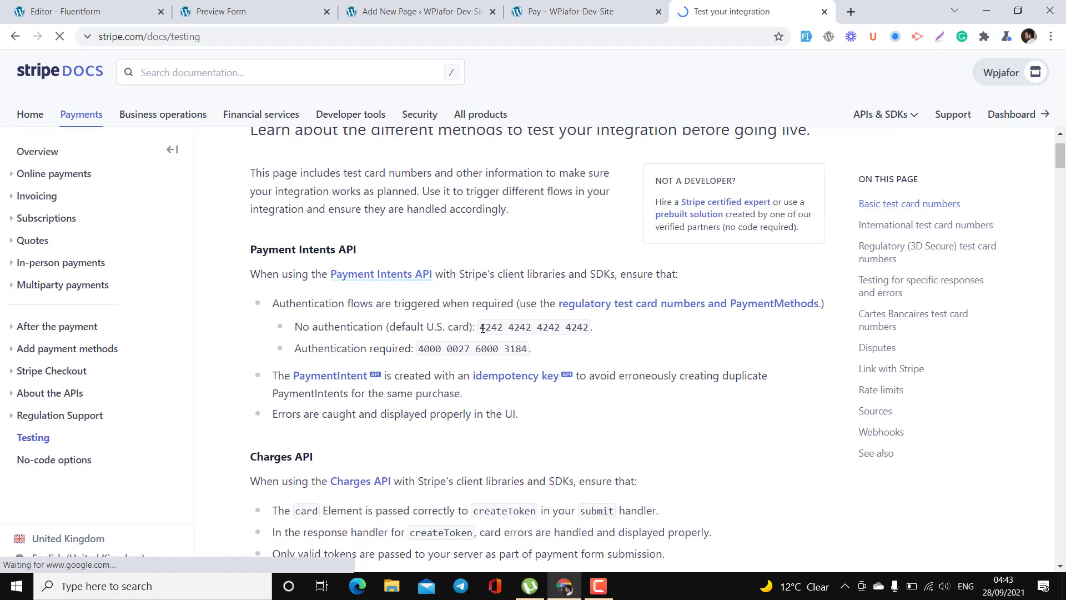
{"action": "left_click_drag", "start_coordinate": [481, 327], "coordinate": [590, 328]}
{"action": "left_click", "coordinate": [572, 328]}
{"action": "left_click", "coordinate": [482, 329]}
{"action": "right_click", "coordinate": [483, 330]}
{"action": "key", "text": "Escape"}
{"action": "right_click", "coordinate": [590, 327]}
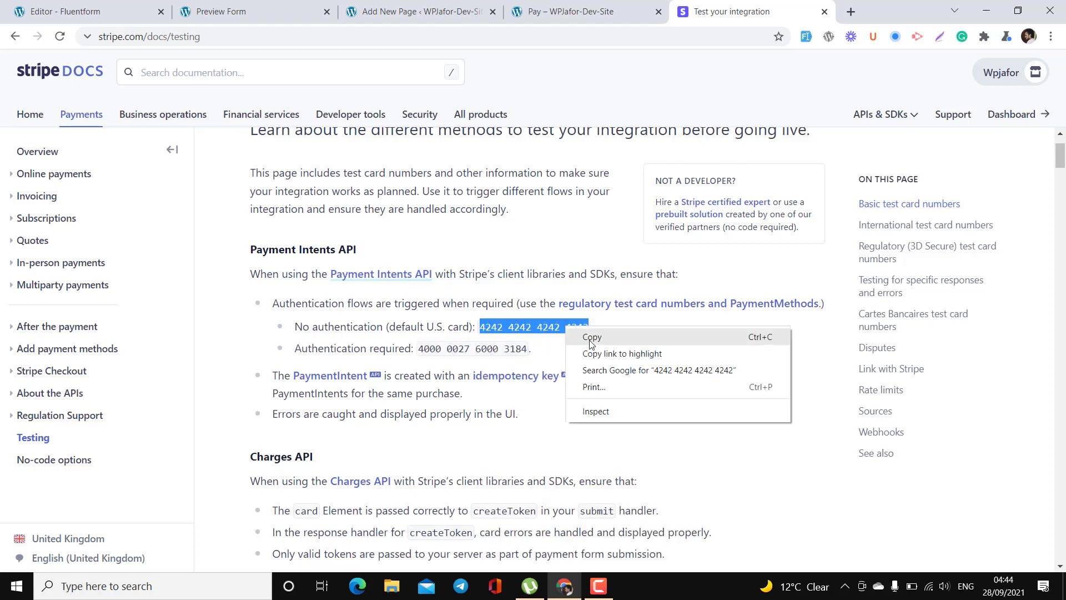
{"action": "left_click", "coordinate": [591, 339]}
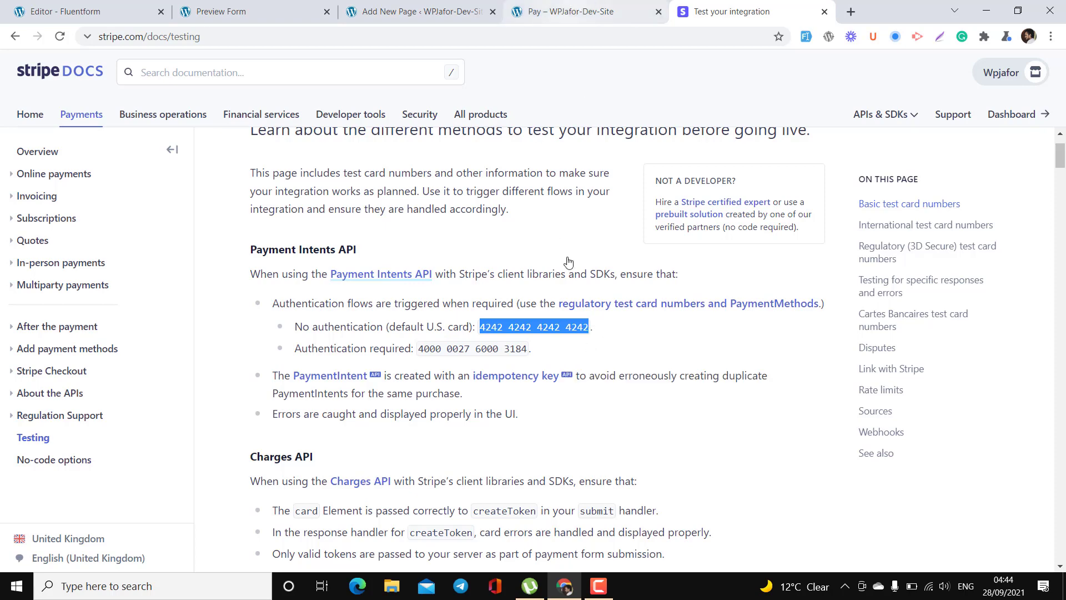
{"action": "right_click", "coordinate": [535, 330]}
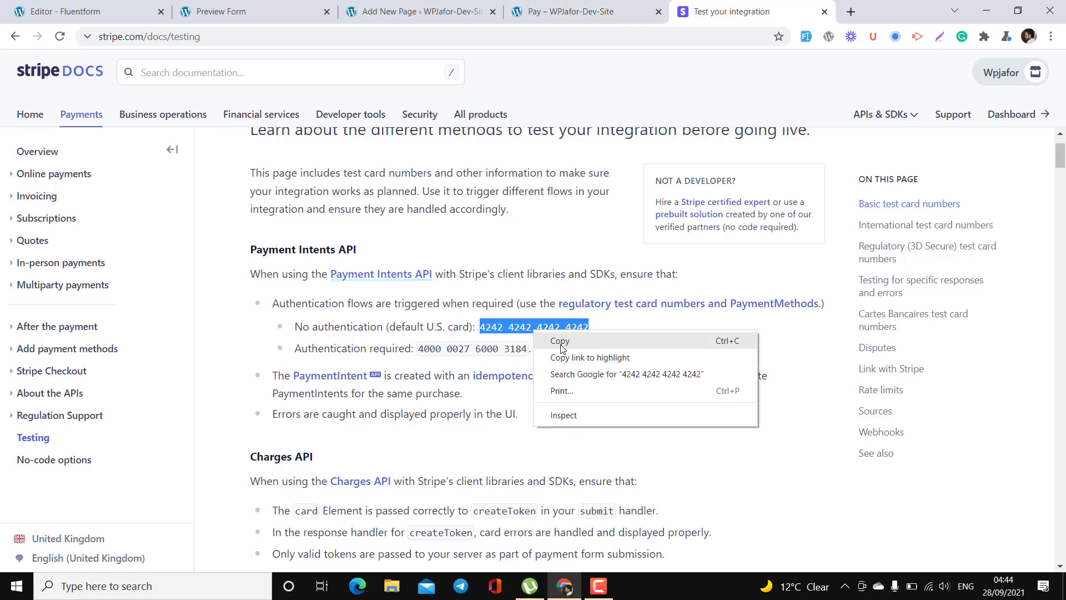
{"action": "left_click", "coordinate": [561, 340]}
- Paste the copied test card number into the Pay with Card (Stripe) field on the live Pay page
{"action": "left_click", "coordinate": [573, 3]}
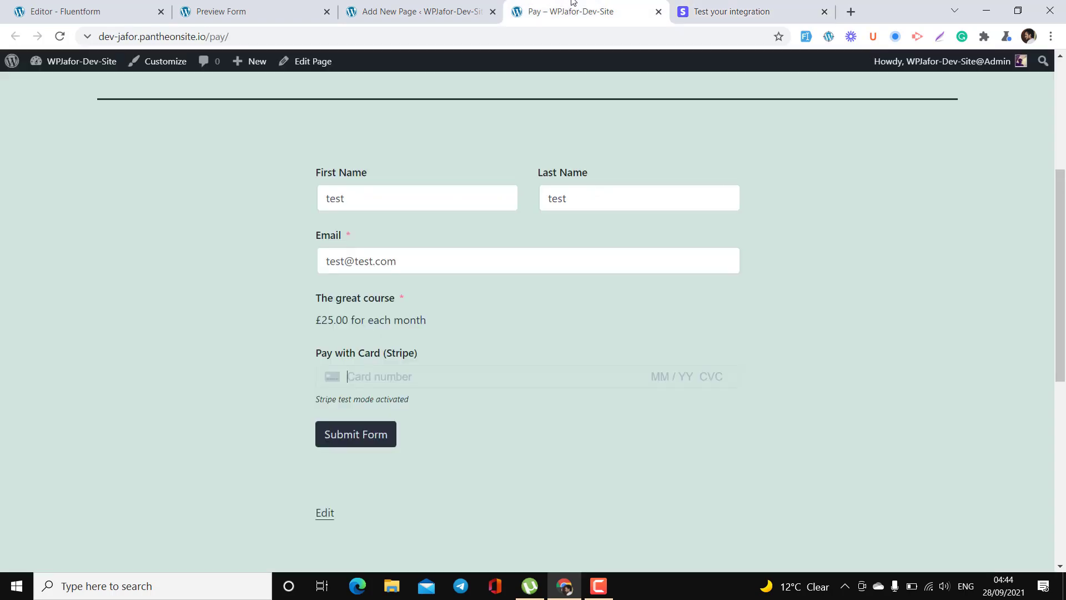
{"action": "left_click", "coordinate": [407, 379]}
{"action": "key", "text": "ctrl+v"}
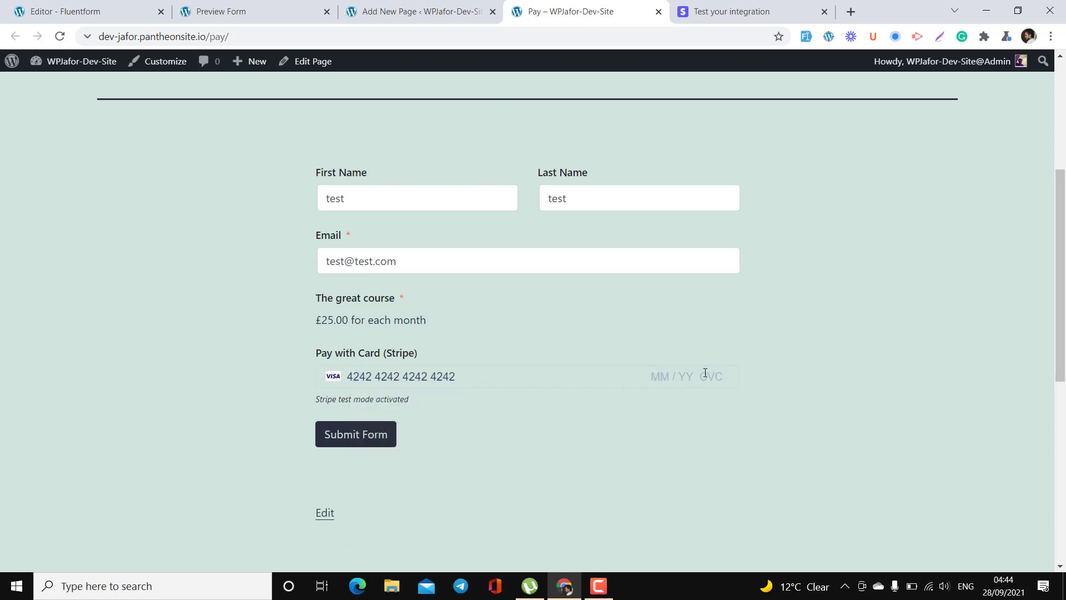
{"action": "left_click", "coordinate": [749, 5]}
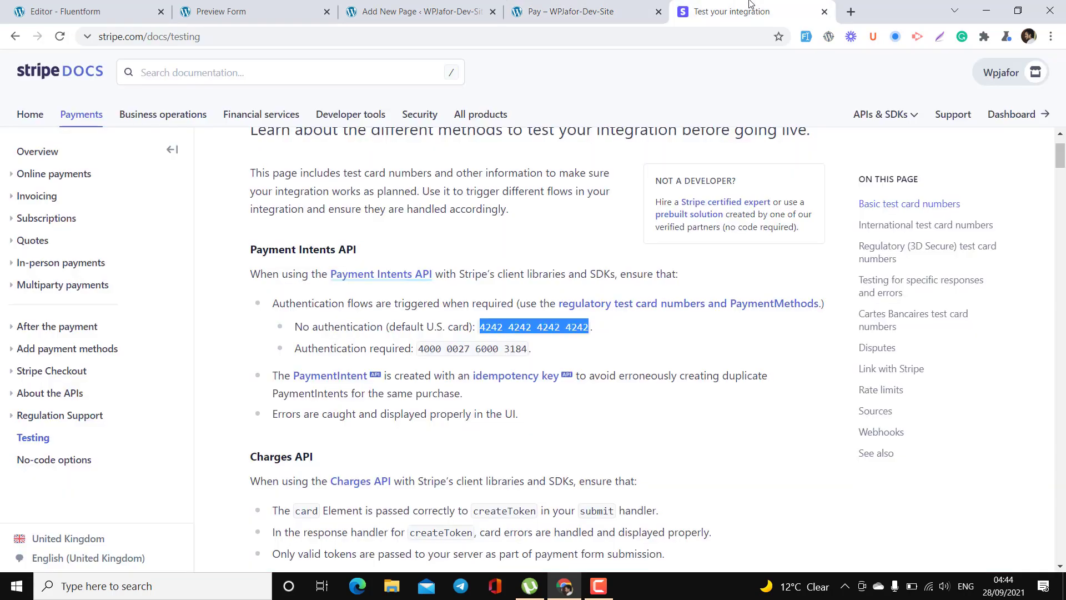
{"action": "left_click", "coordinate": [613, 4]}
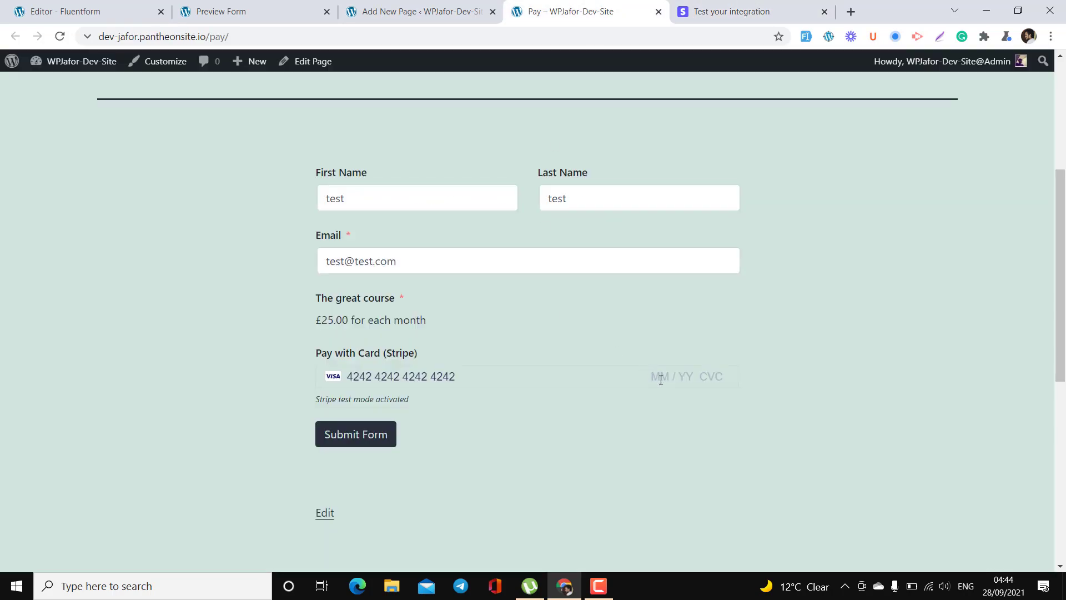
- Enter a valid future expiry date and the CVC for the test card, and submit the payment form
{"action": "type", "text": "02 / 02"}
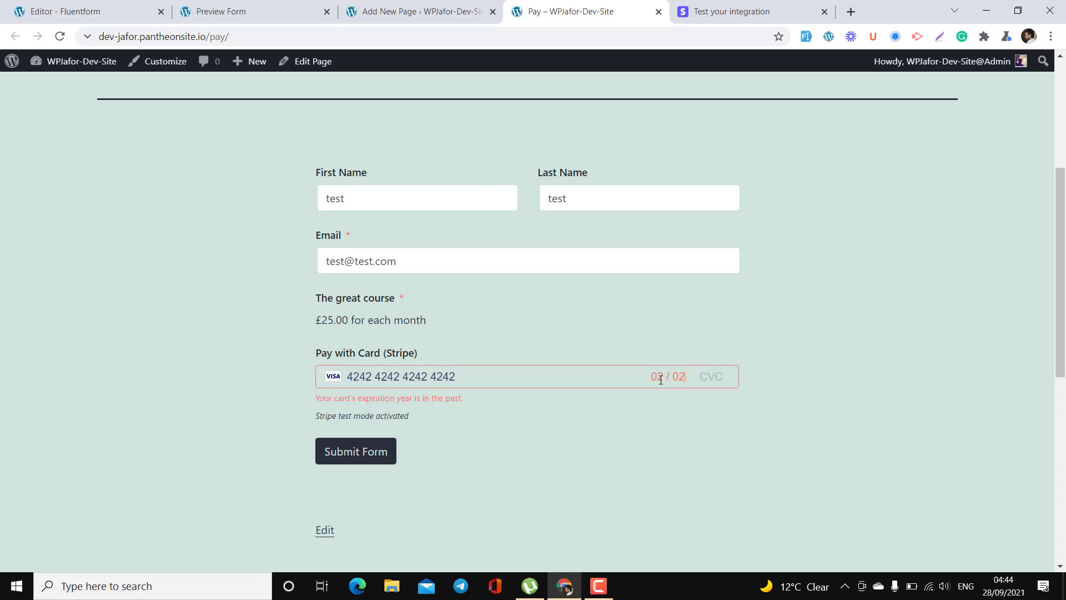
{"action": "key", "text": "BackSpace"}
{"action": "key", "text": "BackSpace"}
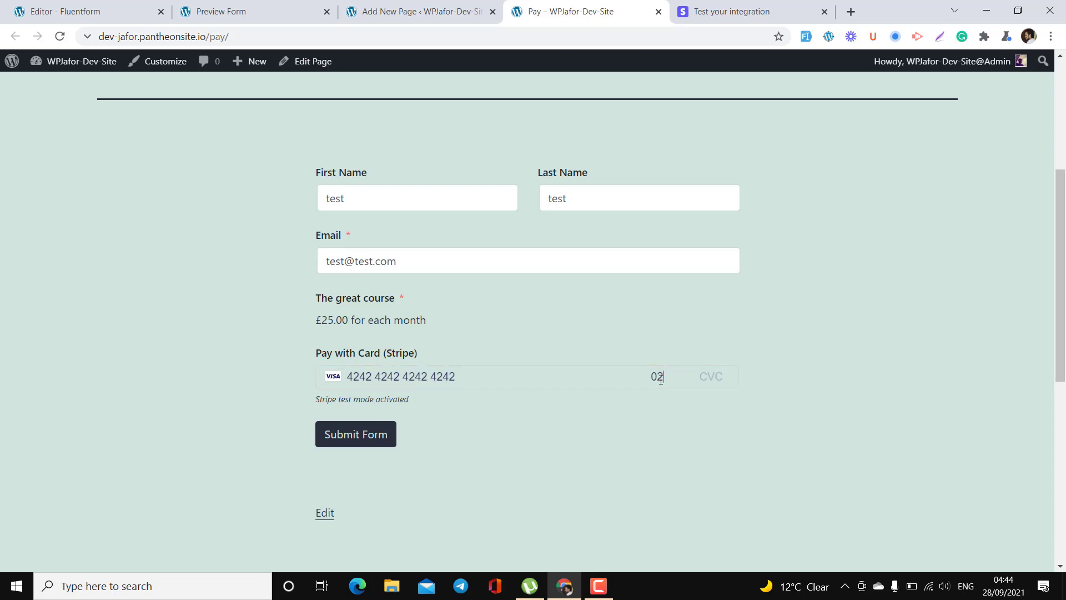
{"action": "type", "text": "25 569"}
{"action": "left_click", "coordinate": [373, 440]}
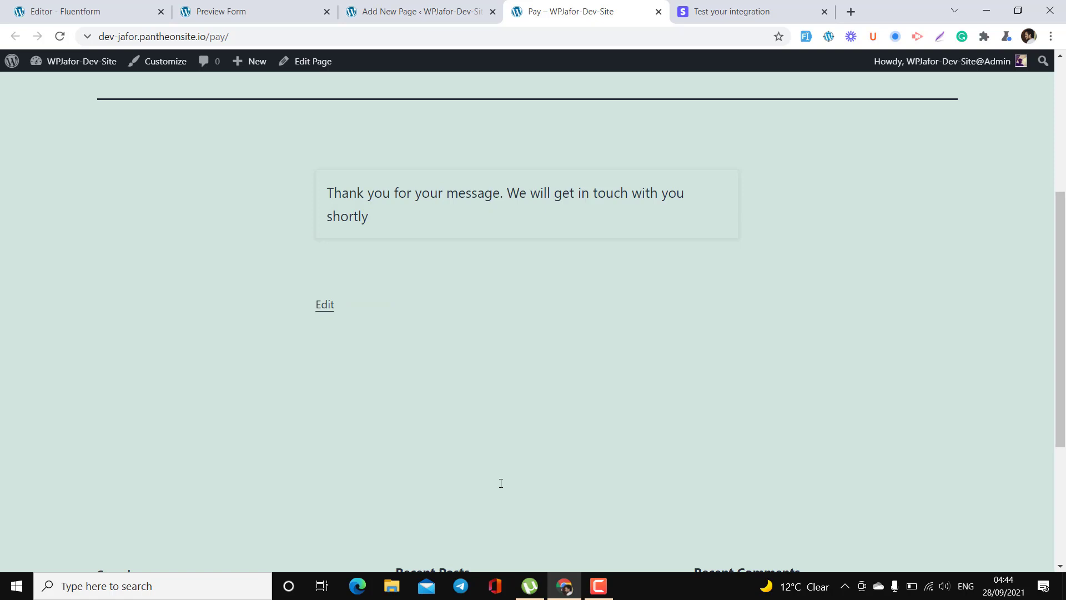
- Return to the Fluent Forms form editor, go to the form's entries and open the details of the test submission
{"action": "scroll", "coordinate": [483, 312], "scroll_direction": "up", "scroll_amount": 3}
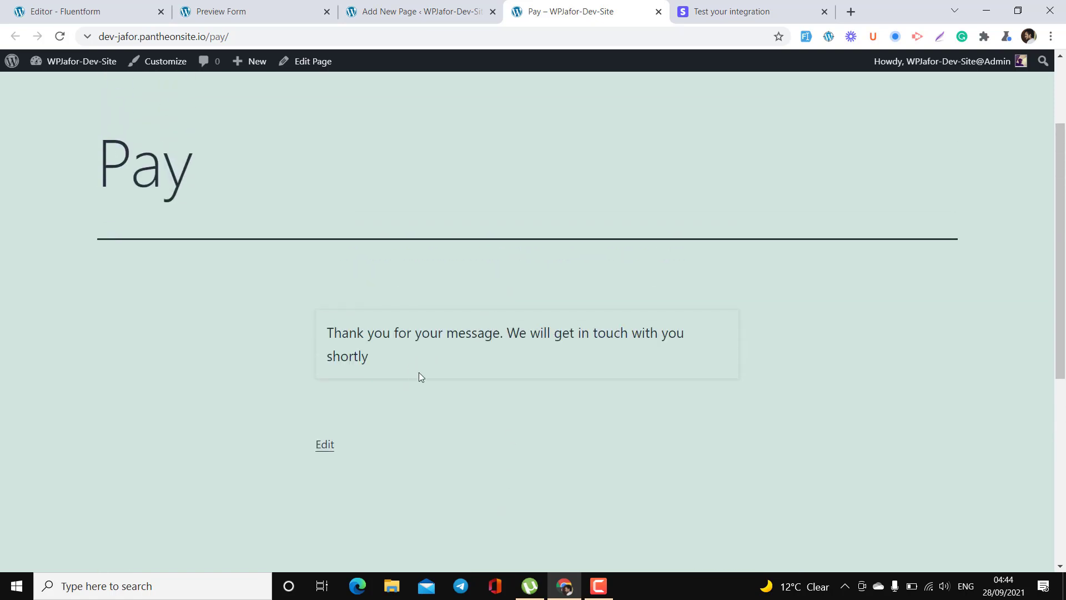
{"action": "left_click", "coordinate": [83, 11]}
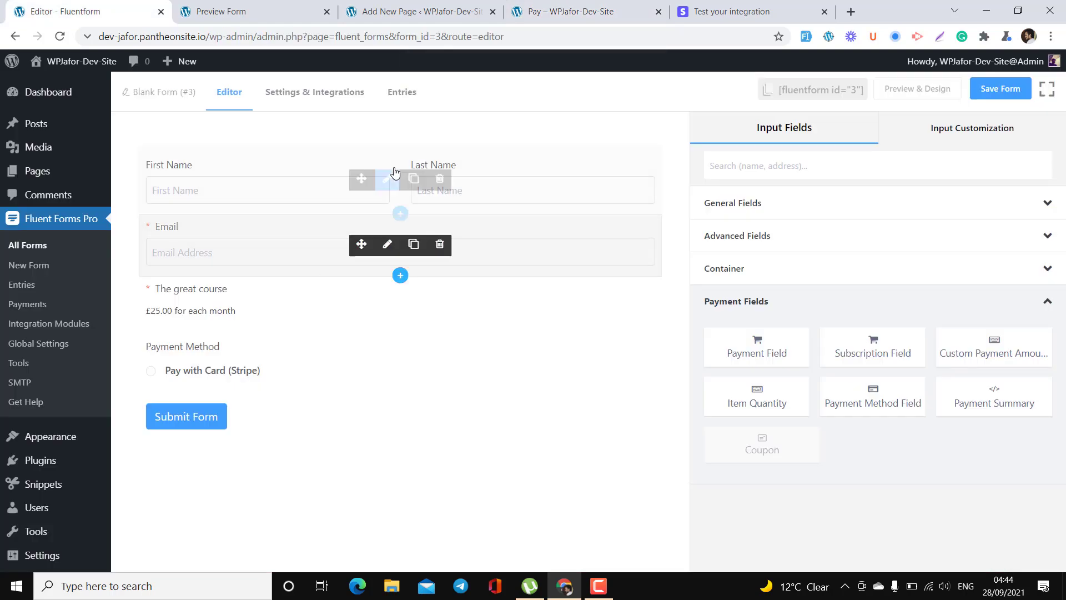
{"action": "left_click", "coordinate": [406, 97]}
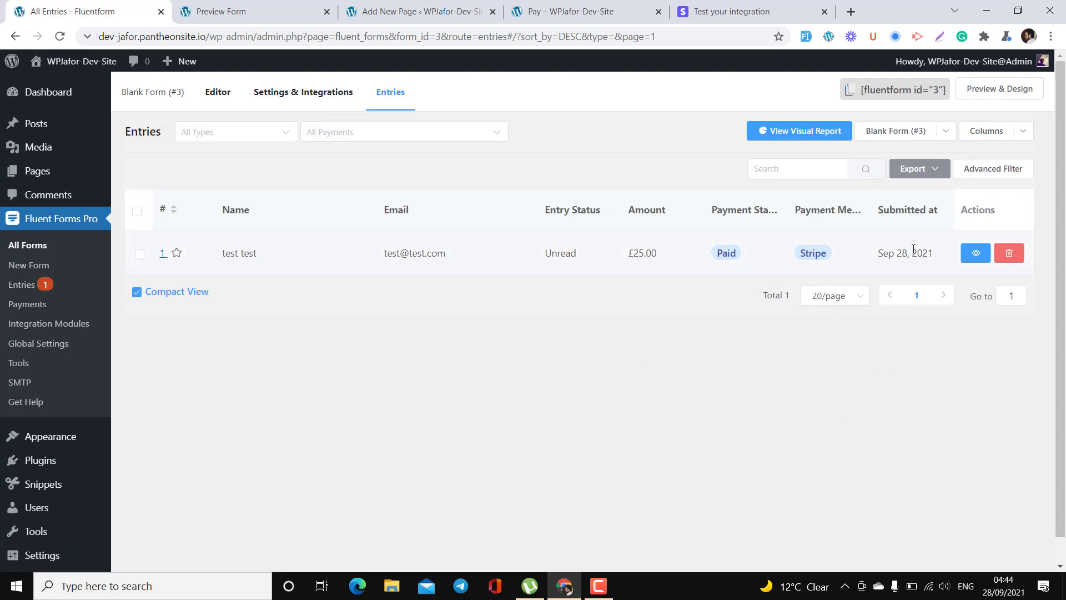
{"action": "left_click", "coordinate": [976, 253]}
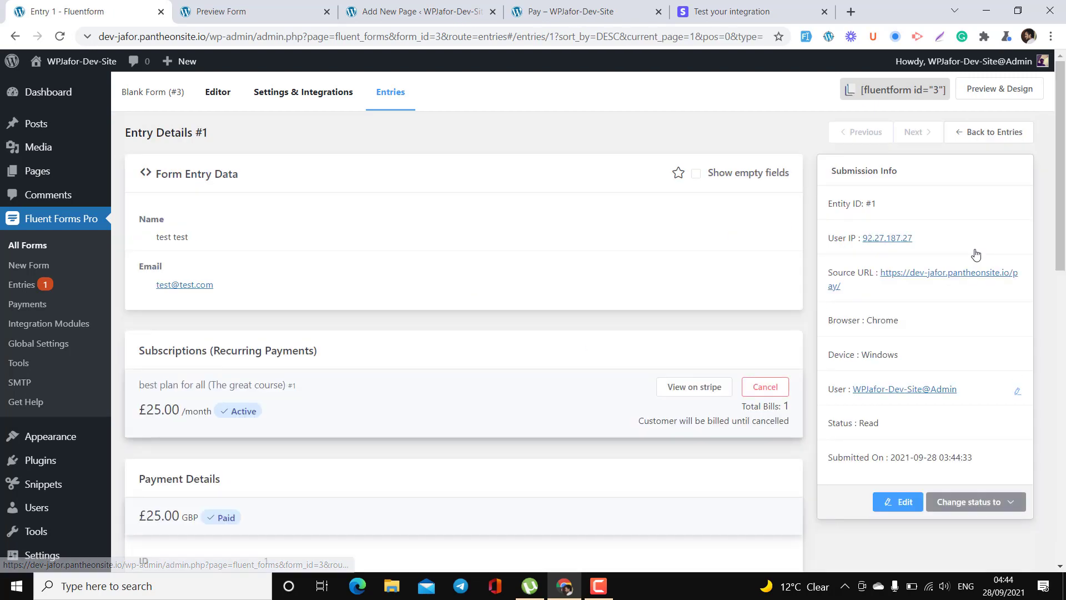
- Review the entry's recurring subscription, payment details and submission logs
{"action": "scroll", "coordinate": [388, 364], "scroll_direction": "down", "scroll_amount": 2}
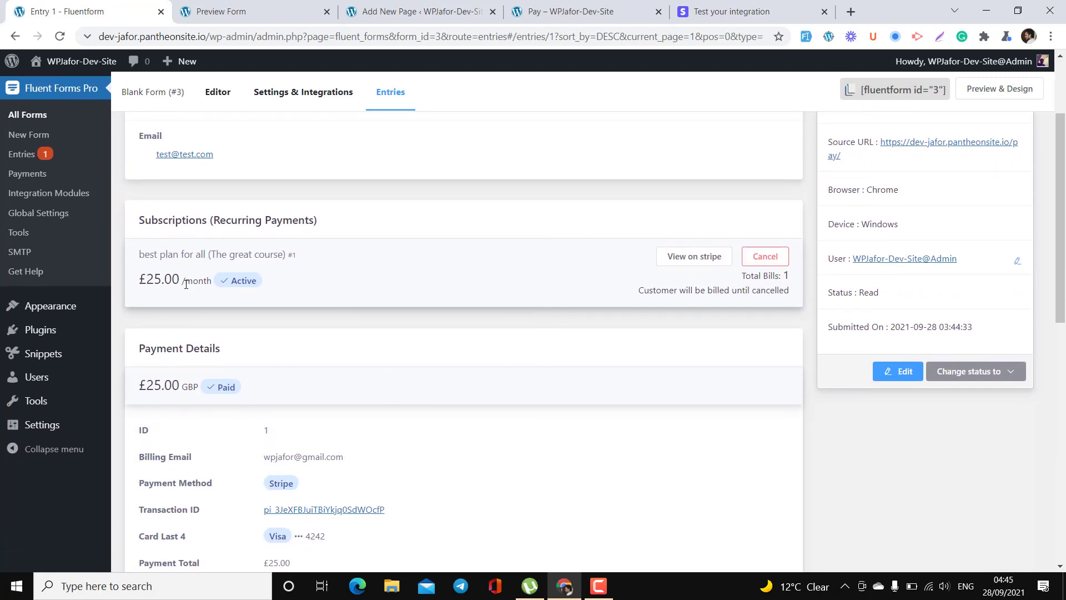
{"action": "scroll", "coordinate": [333, 377], "scroll_direction": "down", "scroll_amount": 2}
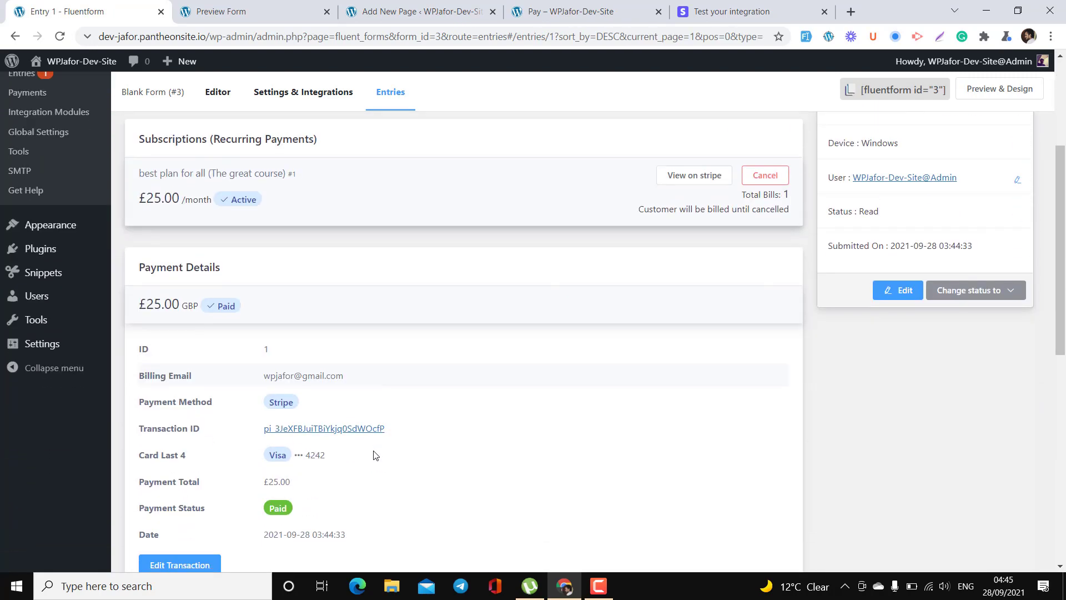
{"action": "scroll", "coordinate": [373, 453], "scroll_direction": "up", "scroll_amount": 4}
{"action": "scroll", "coordinate": [373, 452], "scroll_direction": "down", "scroll_amount": 6}
{"action": "scroll", "coordinate": [374, 455], "scroll_direction": "down", "scroll_amount": 3}
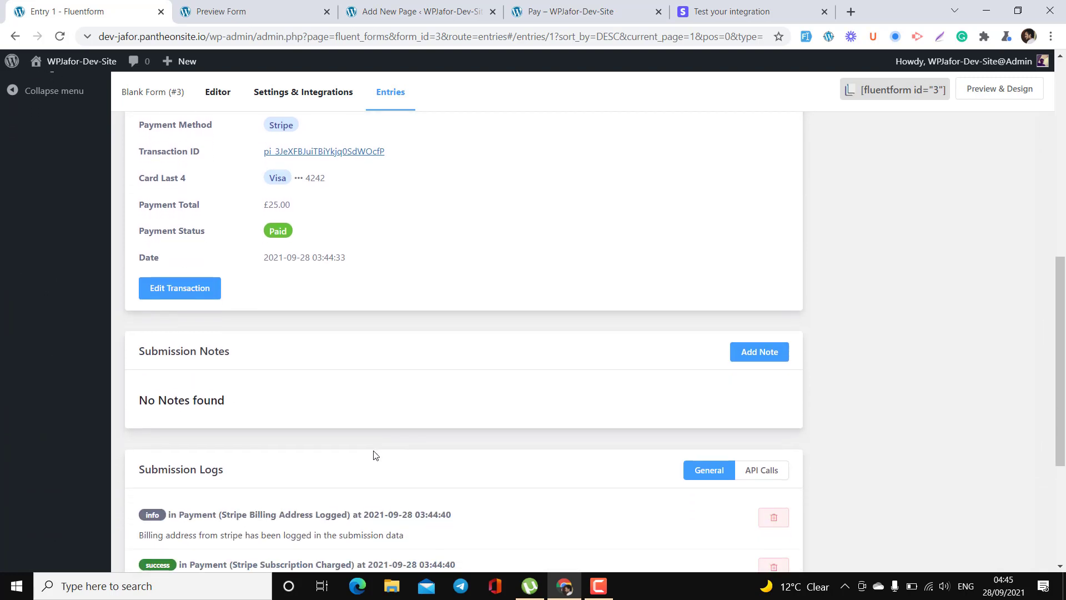
{"action": "scroll", "coordinate": [374, 454], "scroll_direction": "up", "scroll_amount": 1}
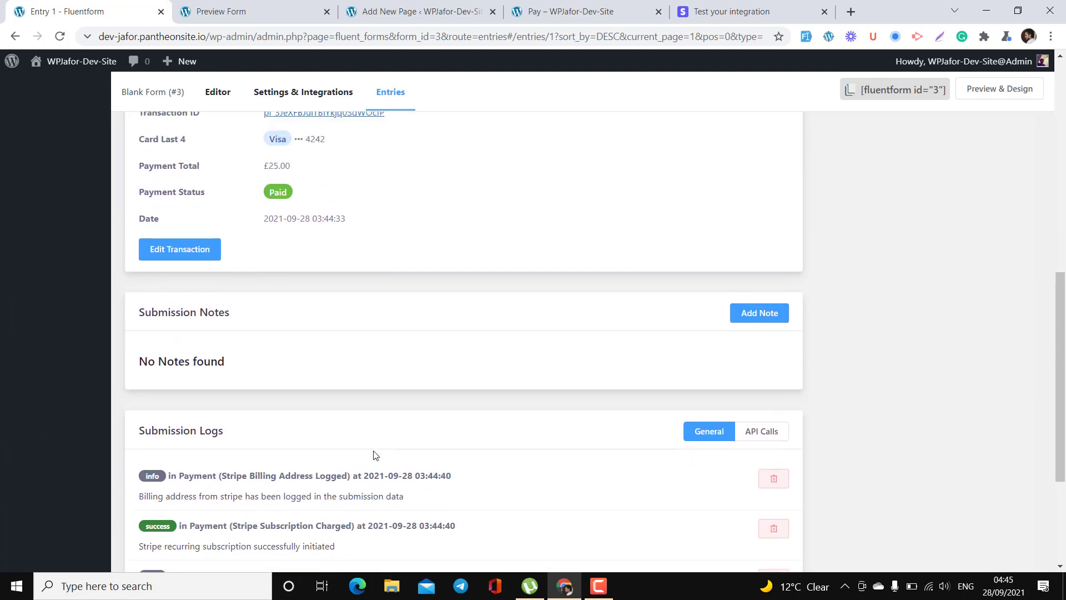
{"action": "scroll", "coordinate": [374, 454], "scroll_direction": "down", "scroll_amount": 5}
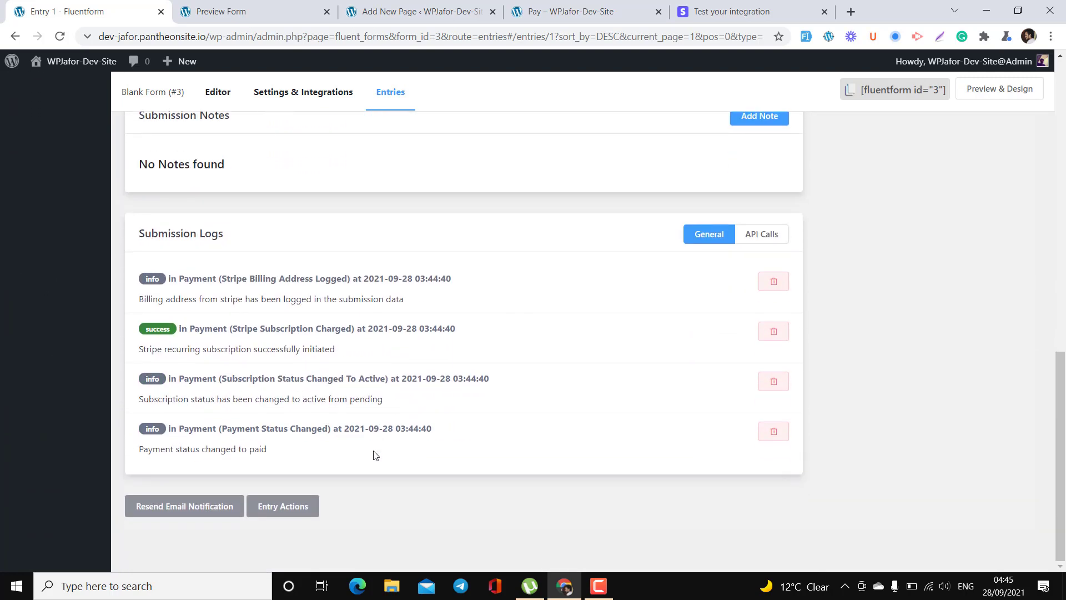
{"action": "scroll", "coordinate": [373, 453], "scroll_direction": "up", "scroll_amount": 10}
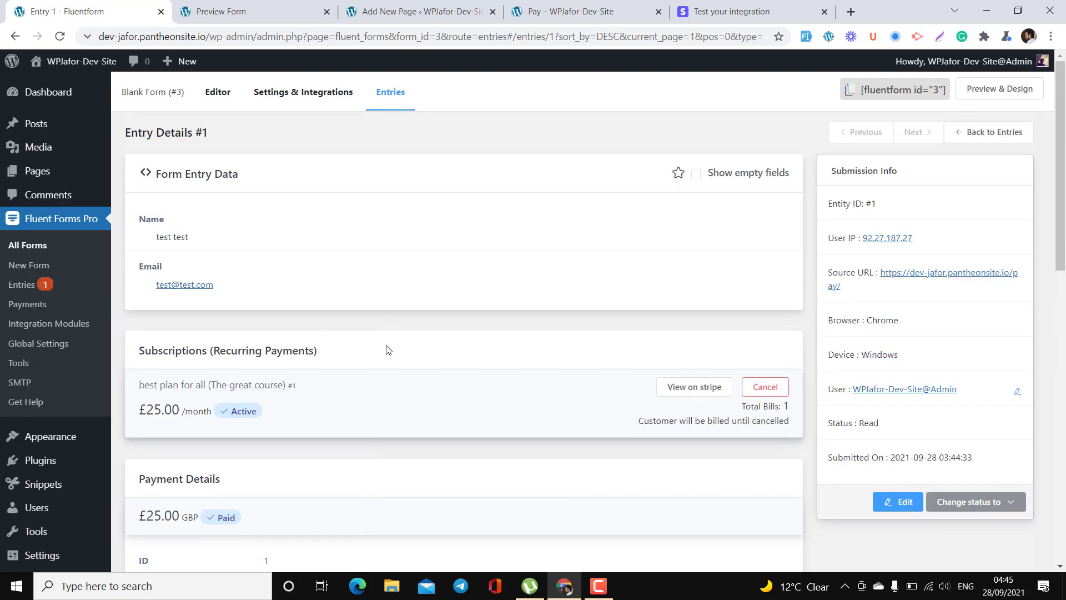
{"action": "scroll", "coordinate": [387, 348], "scroll_direction": "down", "scroll_amount": 10}
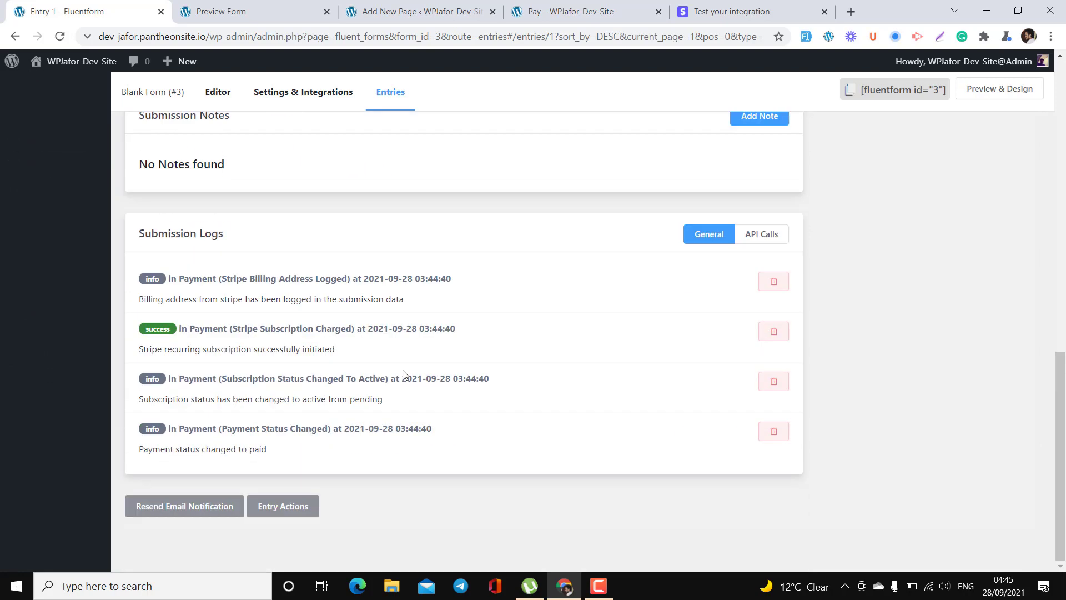
{"action": "scroll", "coordinate": [403, 375], "scroll_direction": "up", "scroll_amount": 7}
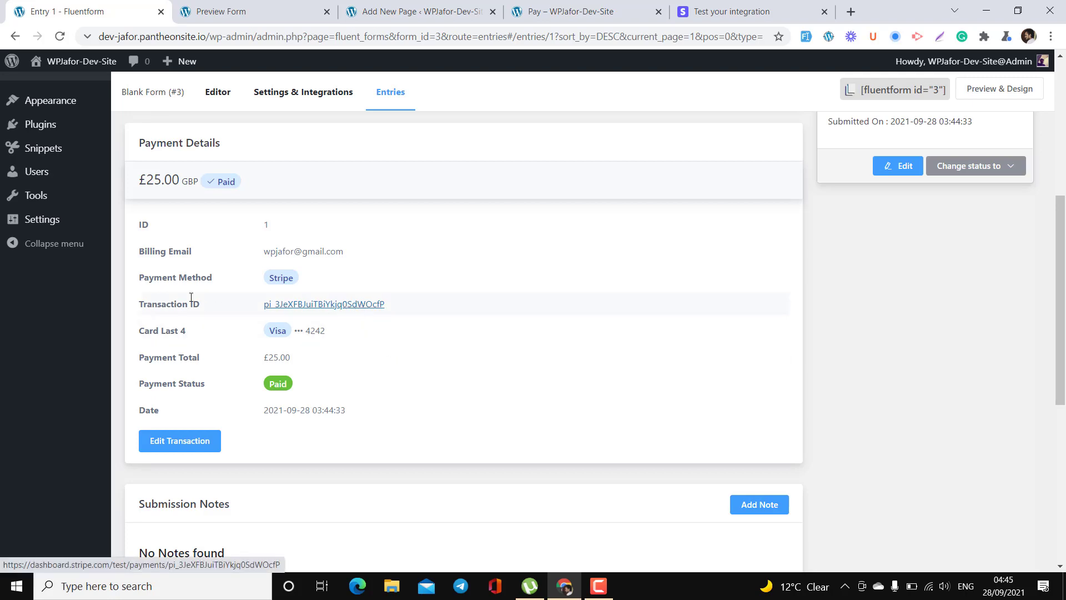
- Open the entry's transaction ID link in a new browser tab and review the payment details in the Stripe dashboard
{"action": "right_click", "coordinate": [342, 308]}
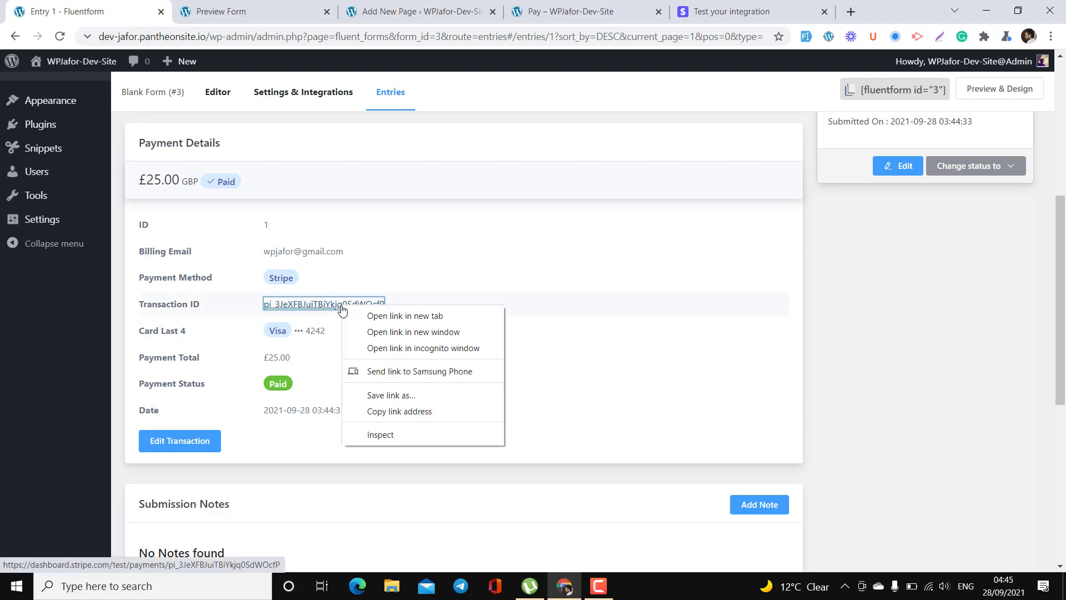
{"action": "left_click", "coordinate": [366, 316]}
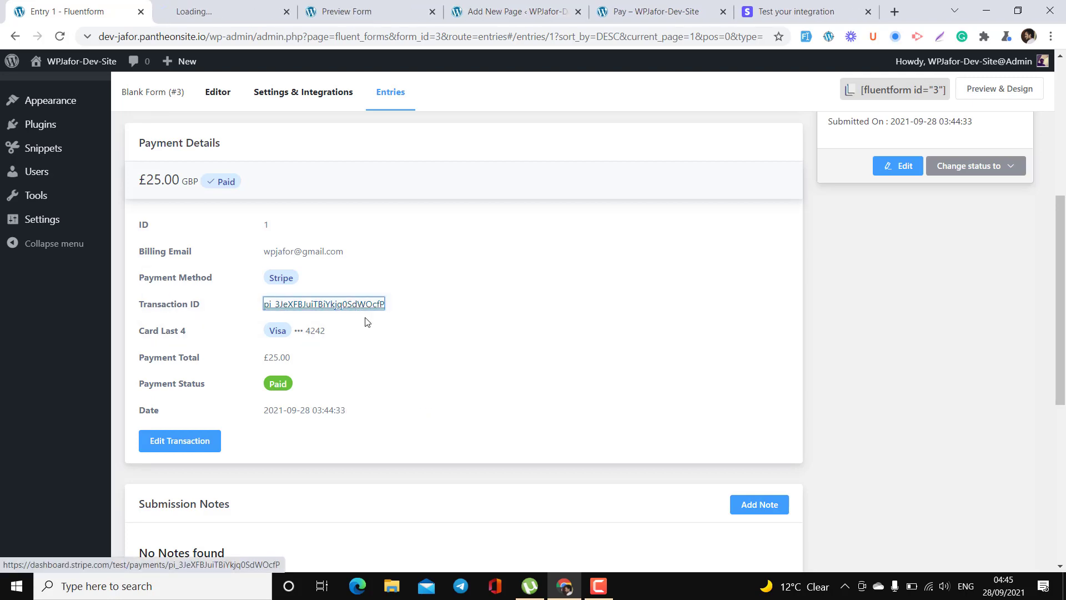
{"action": "left_click", "coordinate": [226, 5]}
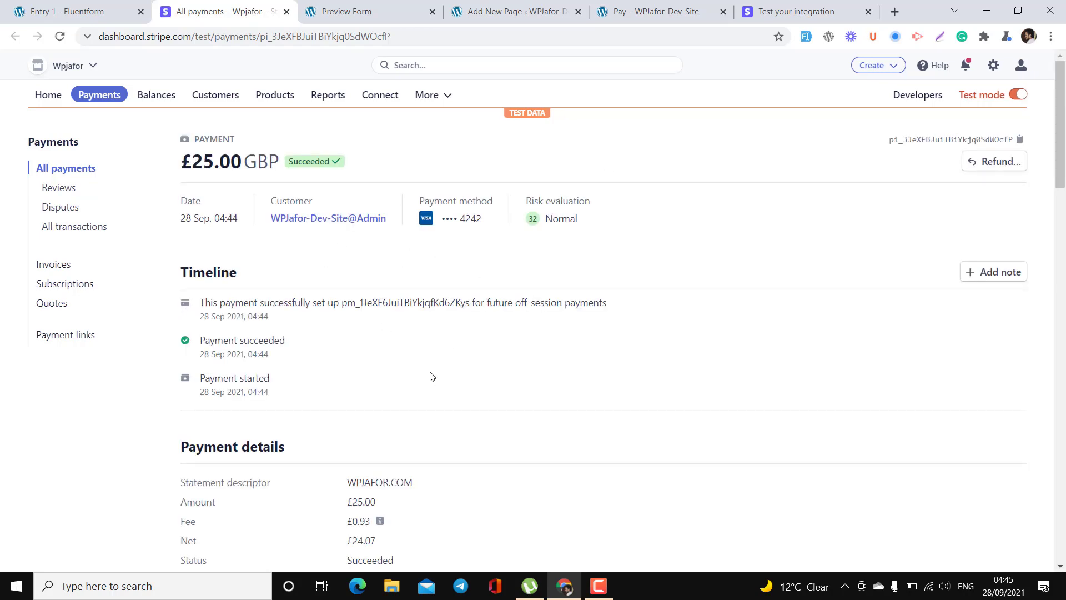
{"action": "scroll", "coordinate": [431, 376], "scroll_direction": "down", "scroll_amount": 5}
{"action": "scroll", "coordinate": [431, 376], "scroll_direction": "down", "scroll_amount": 4}
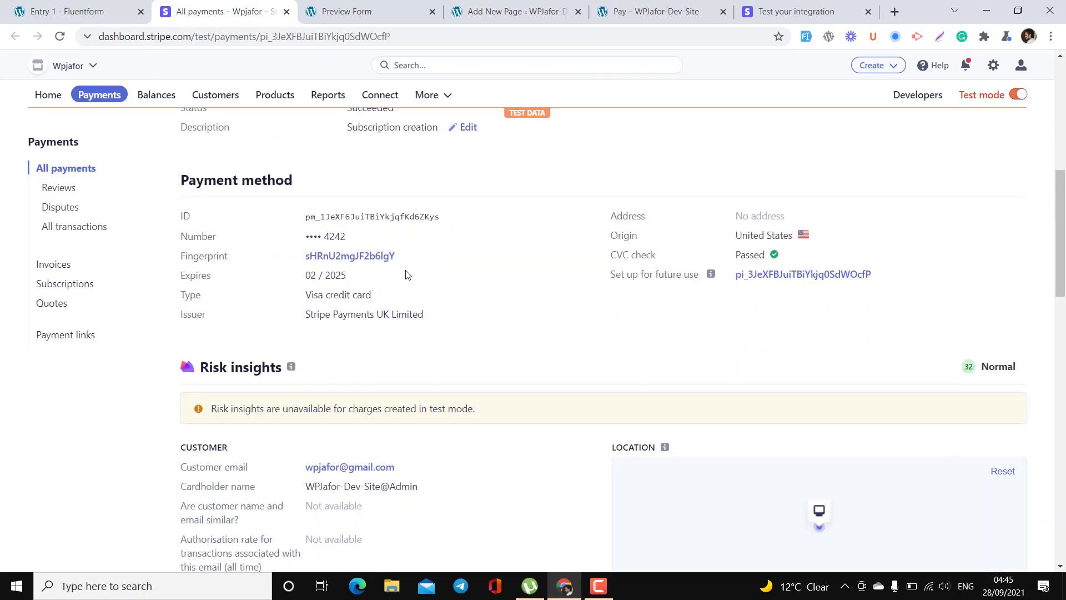
{"action": "scroll", "coordinate": [465, 367], "scroll_direction": "down", "scroll_amount": 1}
{"action": "scroll", "coordinate": [465, 367], "scroll_direction": "down", "scroll_amount": 4}
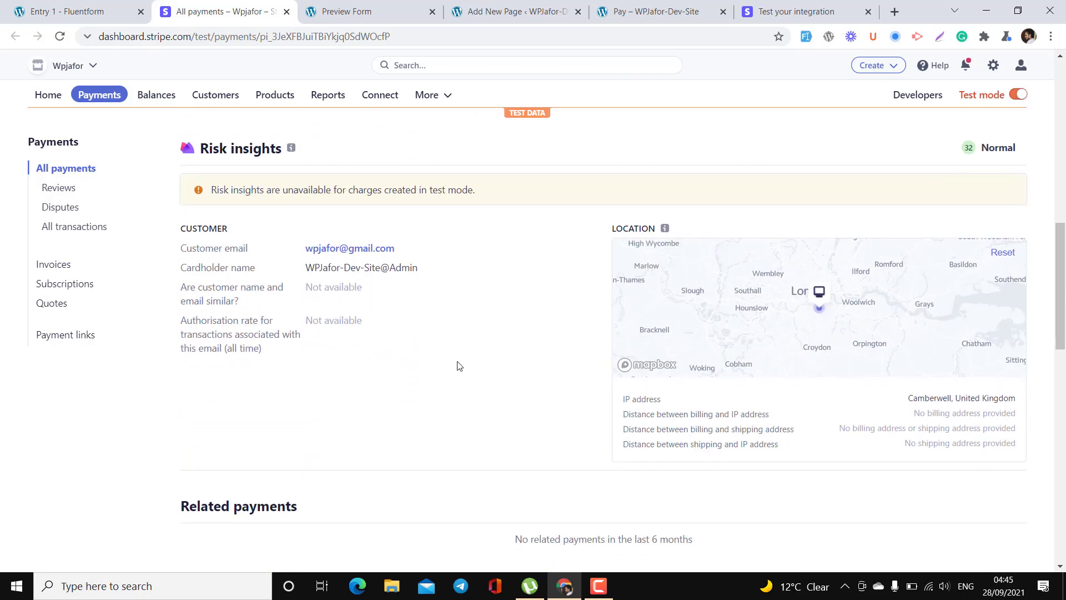
{"action": "scroll", "coordinate": [460, 364], "scroll_direction": "down", "scroll_amount": 6}
{"action": "scroll", "coordinate": [459, 367], "scroll_direction": "up", "scroll_amount": 14}
{"action": "scroll", "coordinate": [459, 366], "scroll_direction": "up", "scroll_amount": 2}
- Go back to the Fluent Forms entry and review its form data, subscription and payment details
{"action": "left_click", "coordinate": [92, 6]}
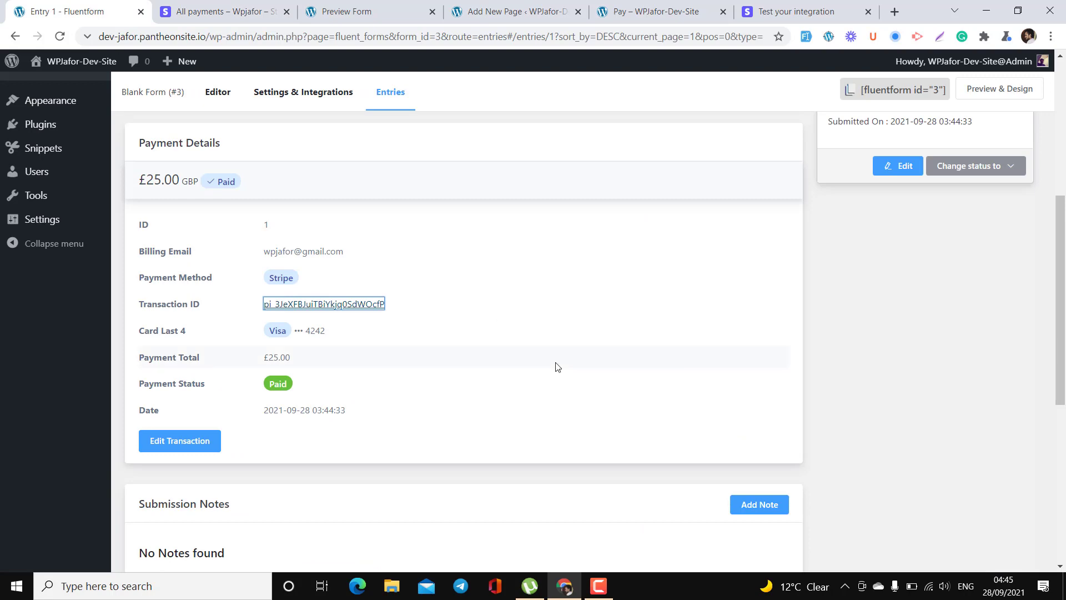
{"action": "scroll", "coordinate": [557, 367], "scroll_direction": "up", "scroll_amount": 3}
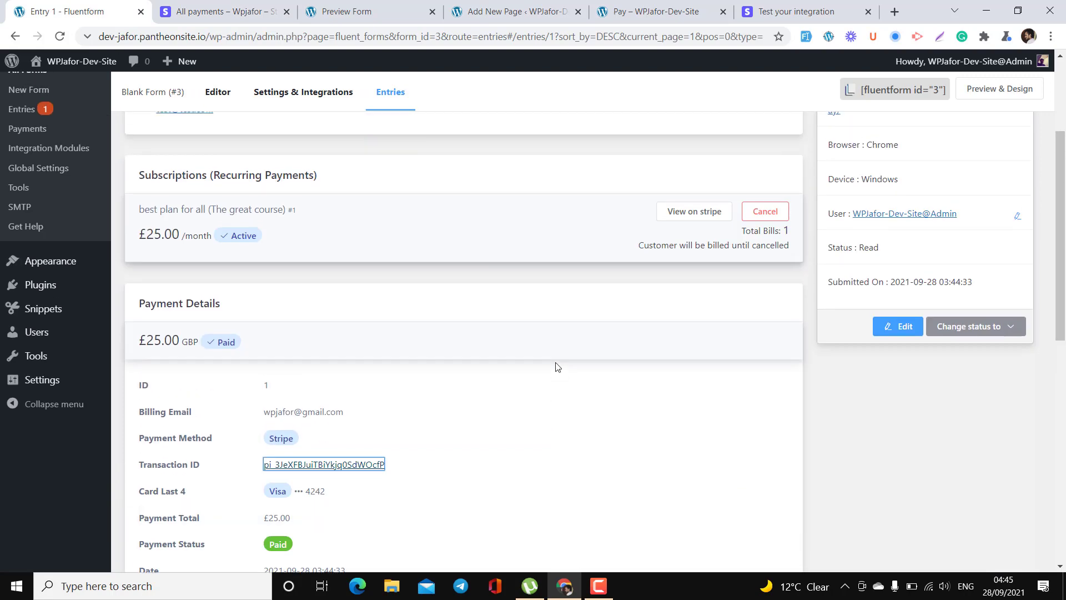
{"action": "scroll", "coordinate": [557, 367], "scroll_direction": "up", "scroll_amount": 3}
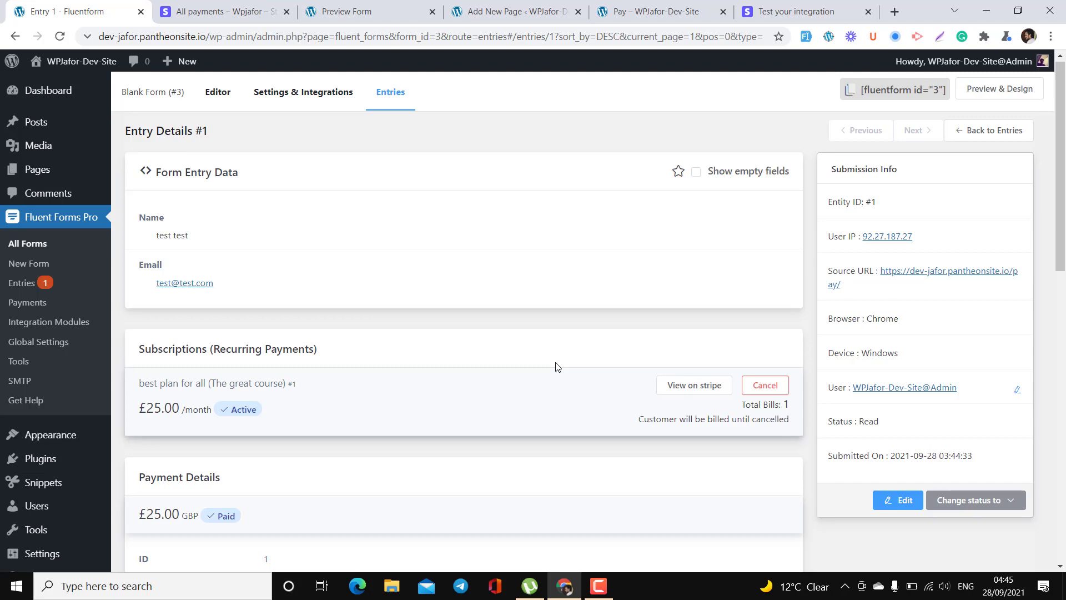
{"action": "scroll", "coordinate": [557, 366], "scroll_direction": "down", "scroll_amount": 5}
{"action": "scroll", "coordinate": [557, 366], "scroll_direction": "up", "scroll_amount": 5}
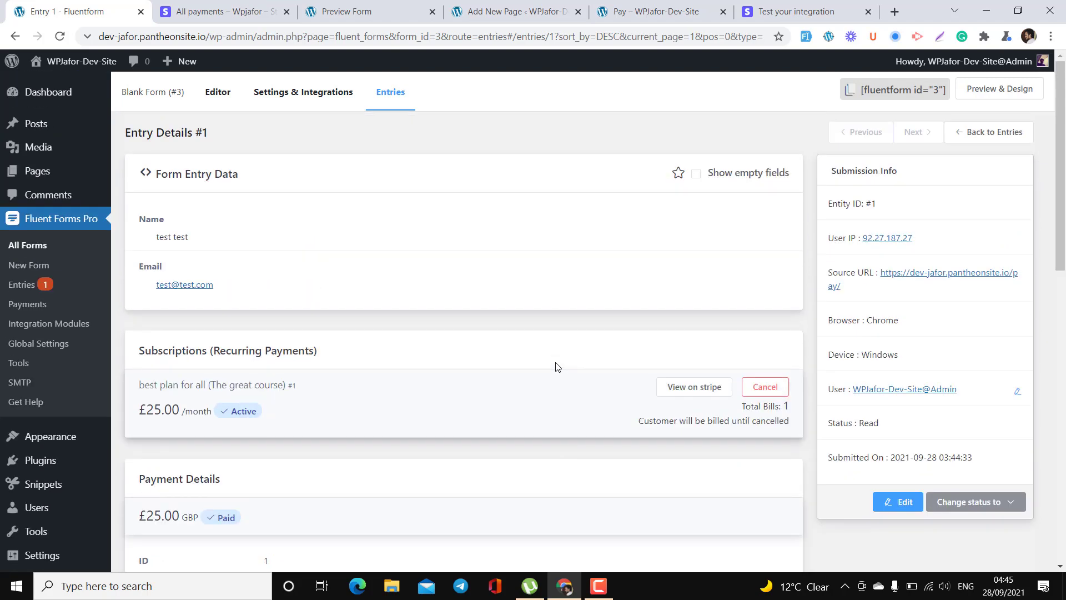
- Open the Stripe payment method settings within the global payment settings of Fluent Forms Pro
{"action": "left_click", "coordinate": [64, 344]}
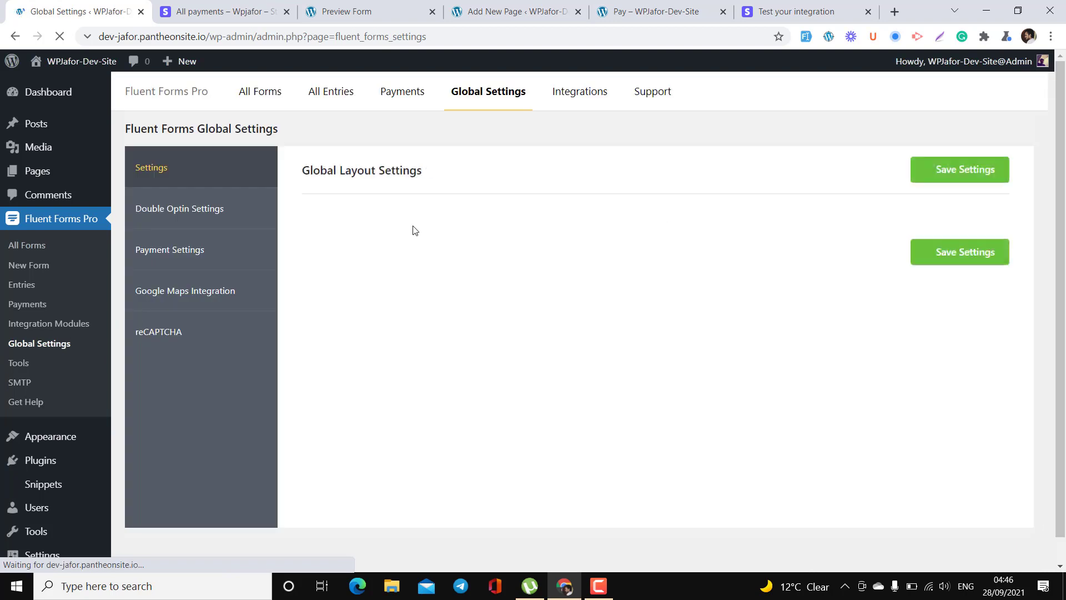
{"action": "left_click", "coordinate": [193, 257]}
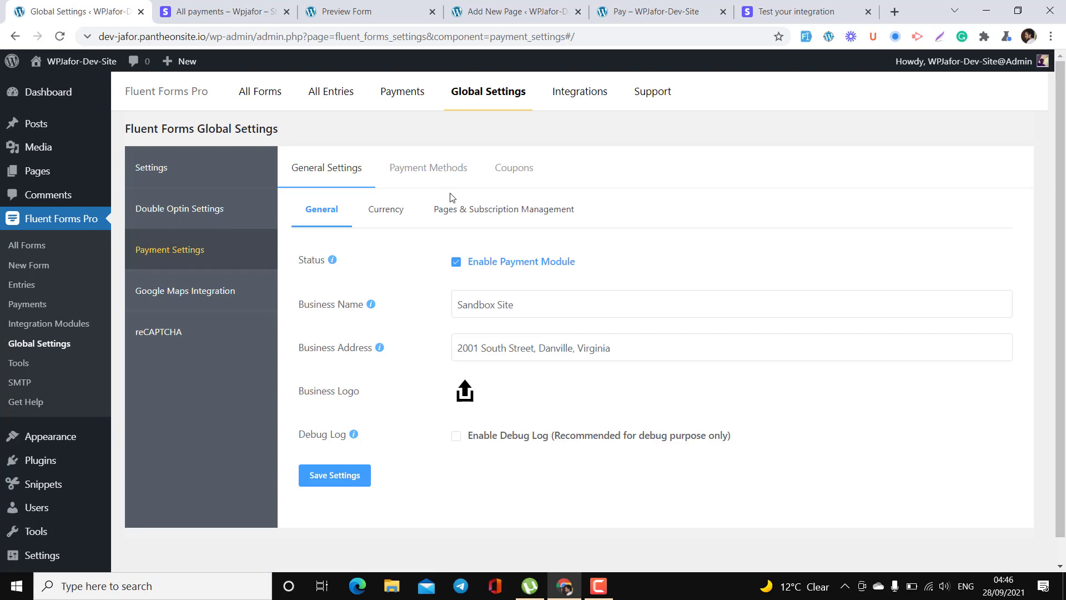
{"action": "left_click", "coordinate": [438, 176]}
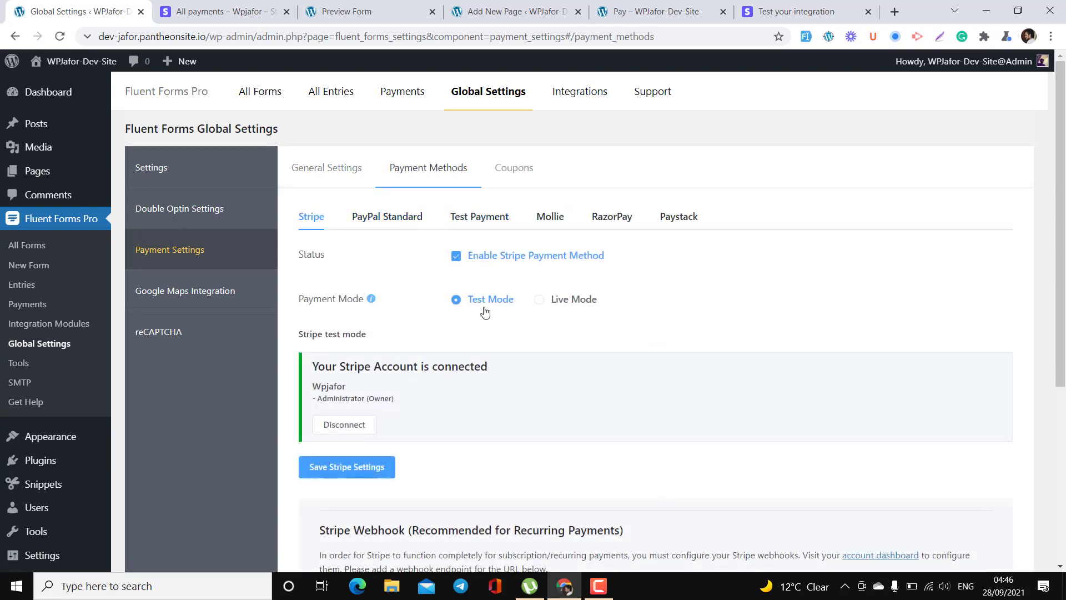
- Examine the Stripe Webhook instructions for recurring payments, including the webhook URL and the list of events to enable
{"action": "scroll", "coordinate": [514, 354], "scroll_direction": "down", "scroll_amount": 5}
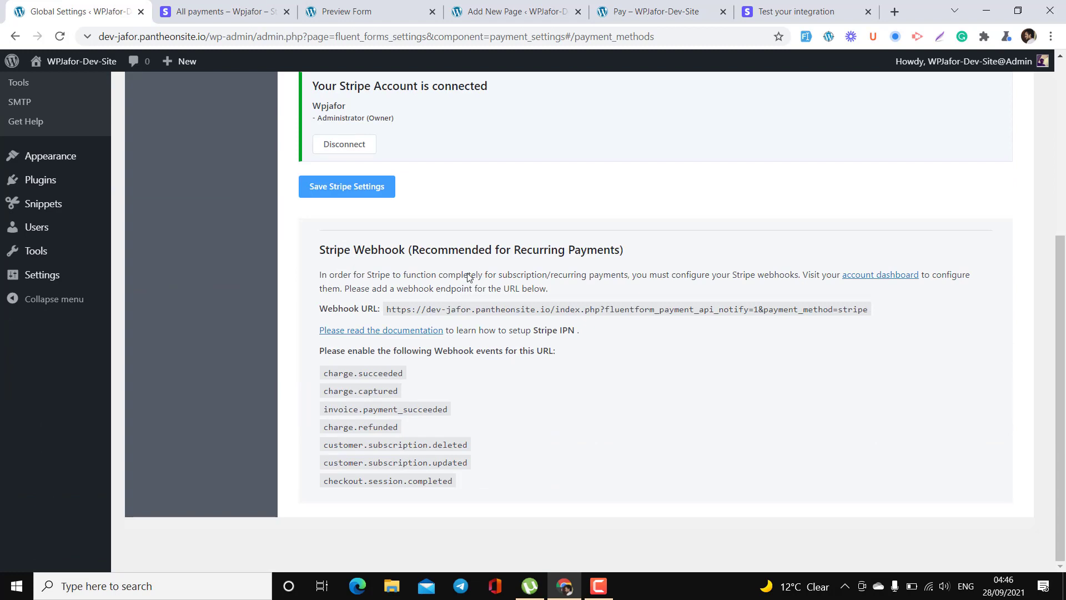
{"action": "left_click_drag", "start_coordinate": [325, 250], "coordinate": [402, 269]}
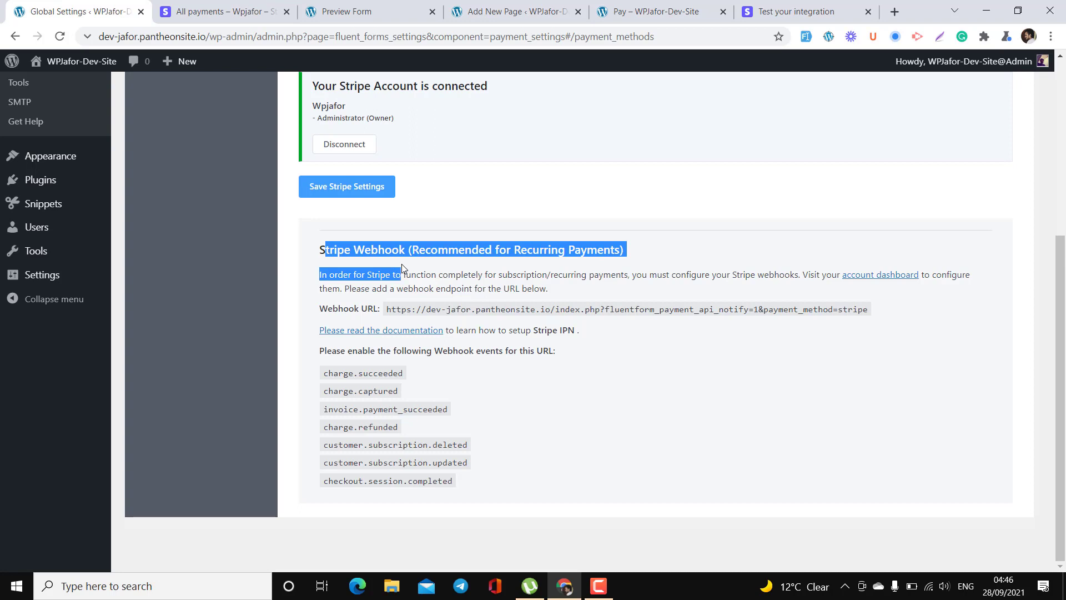
{"action": "left_click", "coordinate": [401, 265]}
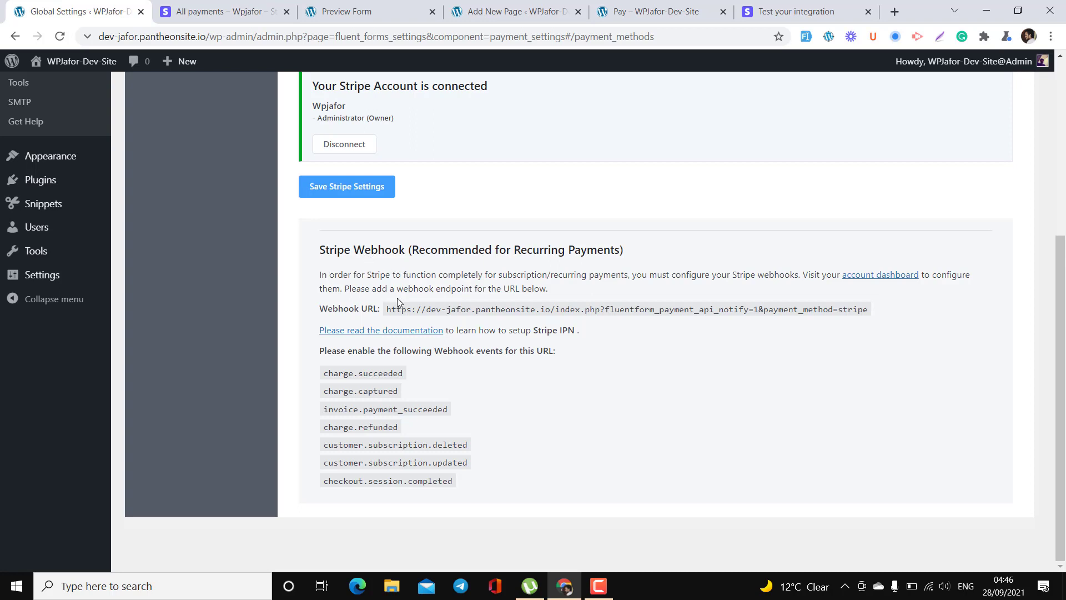
{"action": "scroll", "coordinate": [150, 244], "scroll_direction": "up", "scroll_amount": 4}
{"action": "scroll", "coordinate": [231, 371], "scroll_direction": "down", "scroll_amount": 2}
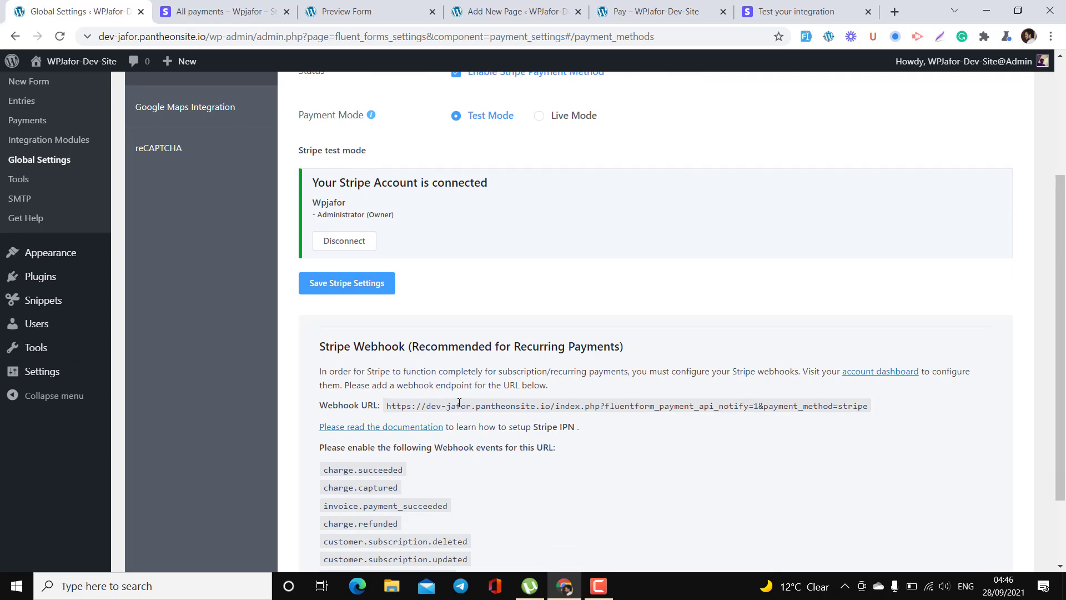
{"action": "scroll", "coordinate": [459, 402], "scroll_direction": "down", "scroll_amount": 2}
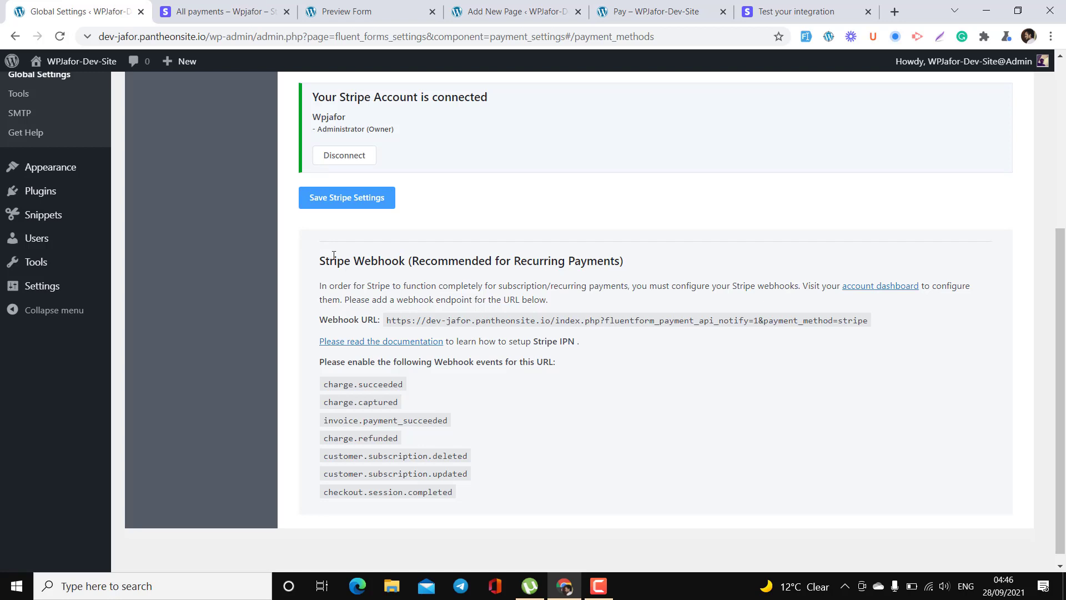
{"action": "left_click_drag", "start_coordinate": [321, 255], "coordinate": [401, 286]}
{"action": "left_click", "coordinate": [404, 274]}
{"action": "left_click_drag", "start_coordinate": [458, 493], "coordinate": [323, 384]}
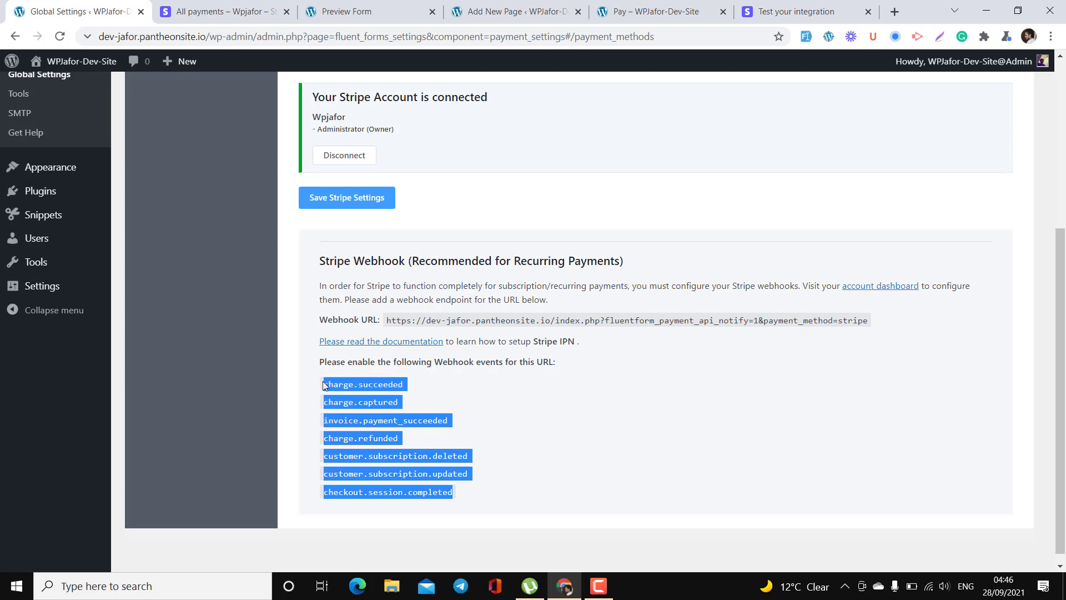
{"action": "left_click", "coordinate": [324, 385]}
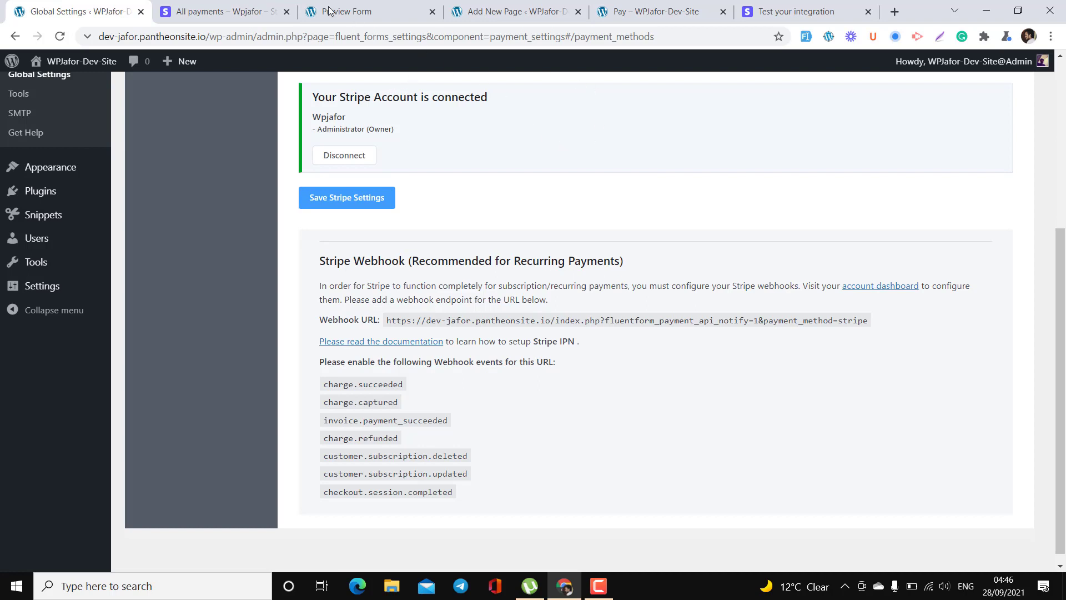
- Switch to the Stripe dashboard, search for "webhooks", open the developers' Webhooks page and start adding an endpoint
{"action": "left_click", "coordinate": [251, 7]}
{"action": "scroll", "coordinate": [331, 176], "scroll_direction": "up", "scroll_amount": 3}
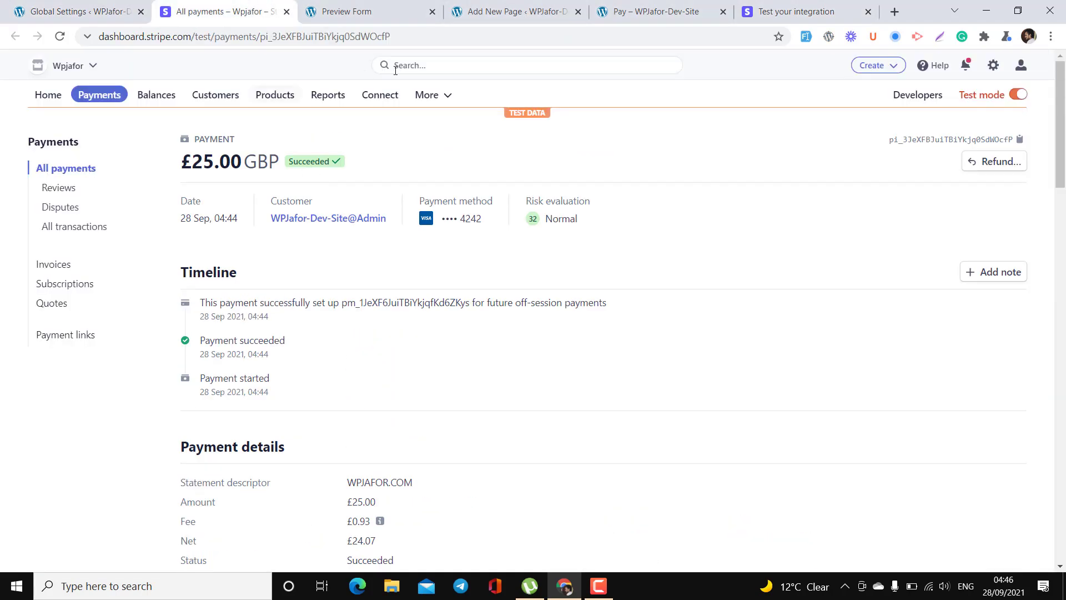
{"action": "left_click", "coordinate": [429, 66]}
{"action": "type", "text": "webhooks"}
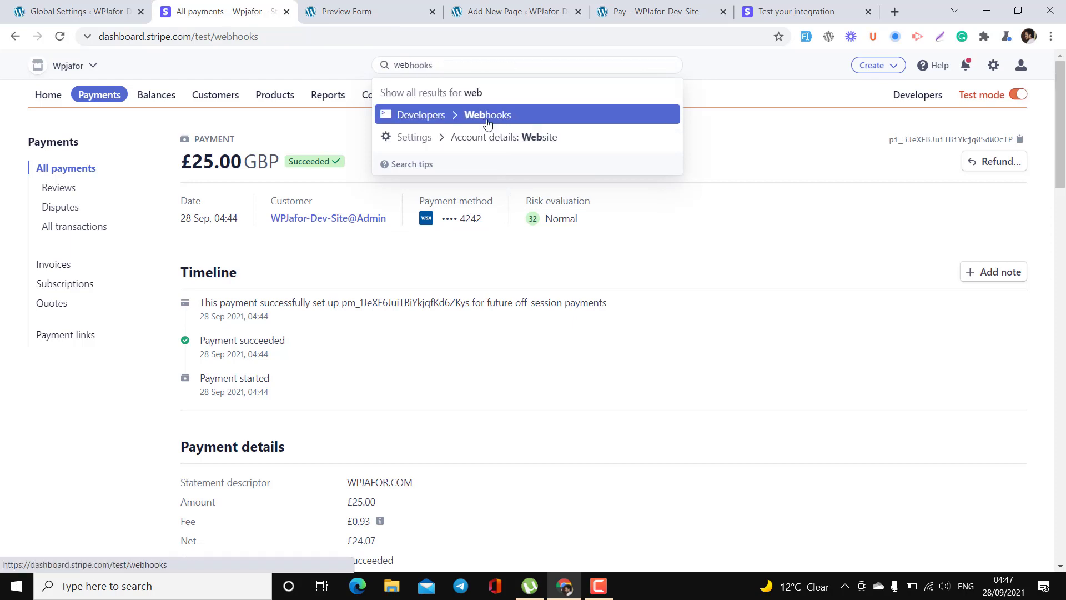
{"action": "left_click", "coordinate": [488, 116]}
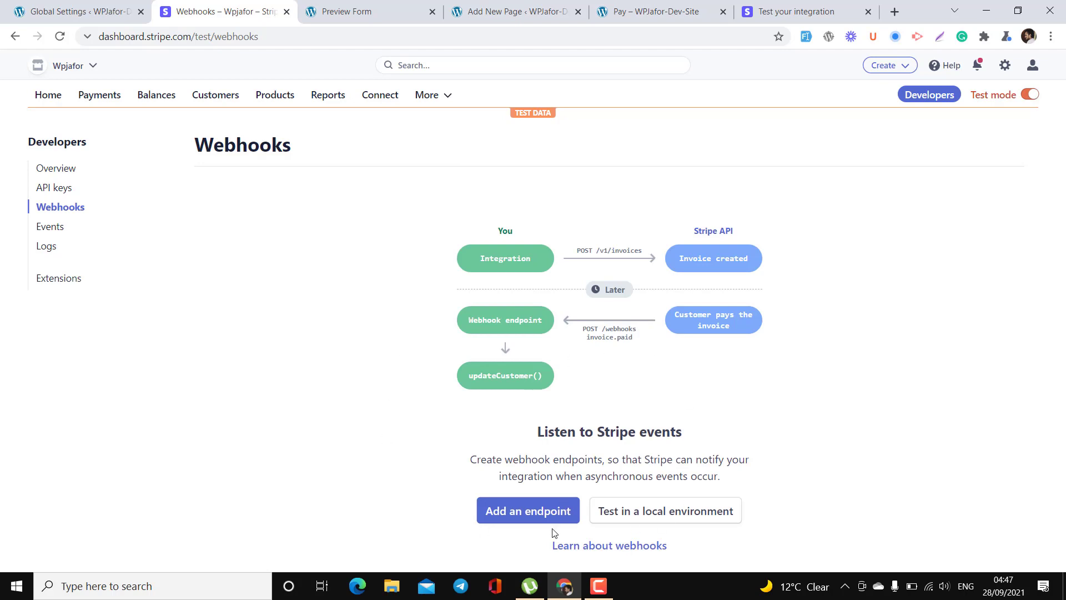
{"action": "left_click", "coordinate": [527, 511]}
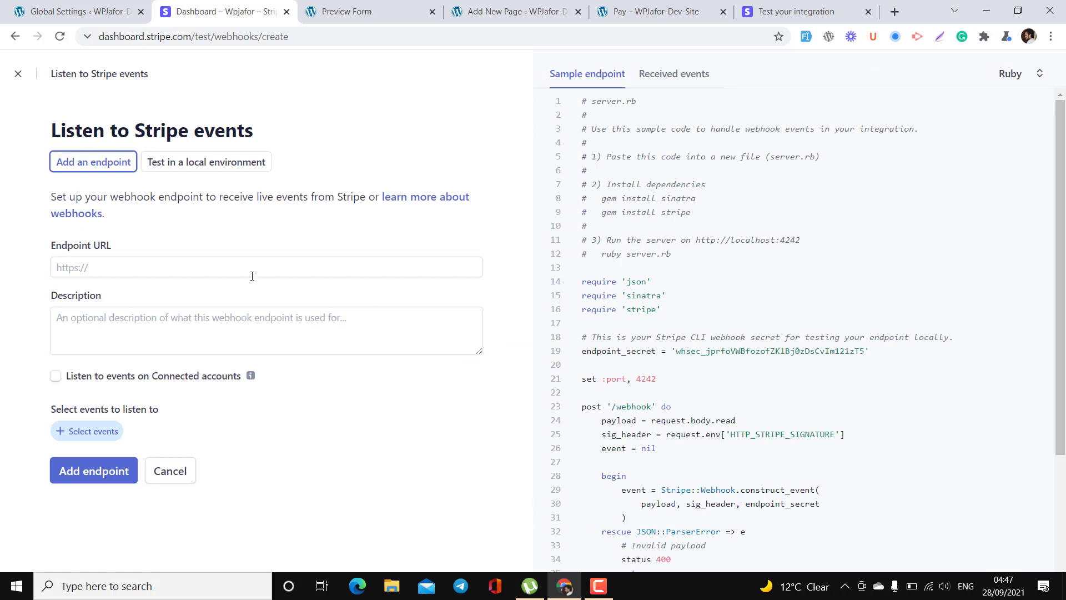
- Copy the webhook URL from the Fluent Forms Stripe settings and paste it as the endpoint URL of the new Stripe webhook
{"action": "left_click", "coordinate": [219, 268]}
{"action": "left_click", "coordinate": [62, 13]}
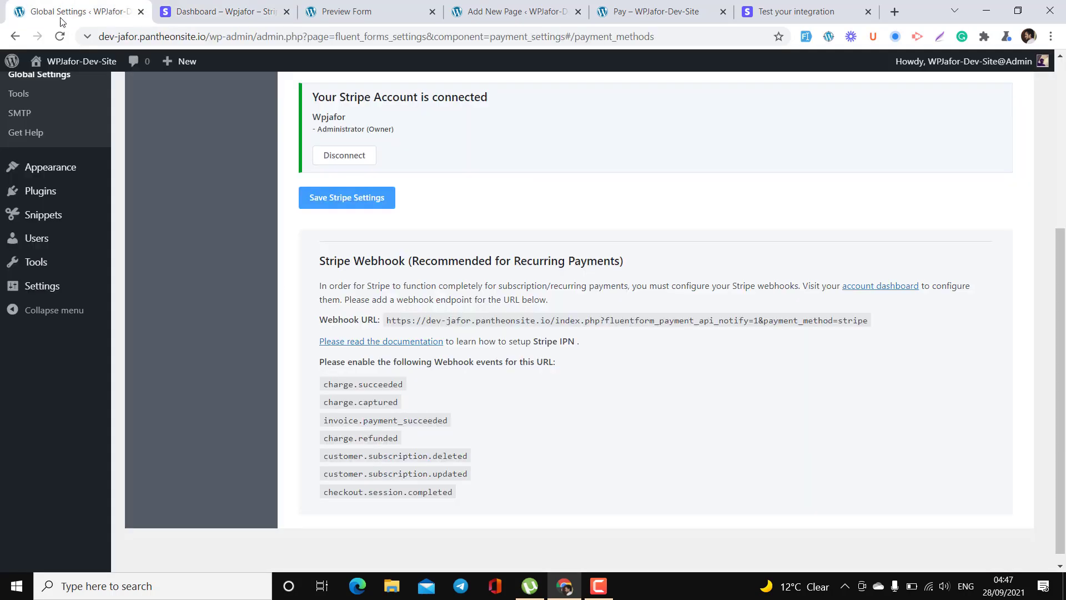
{"action": "scroll", "coordinate": [424, 332], "scroll_direction": "down", "scroll_amount": 1}
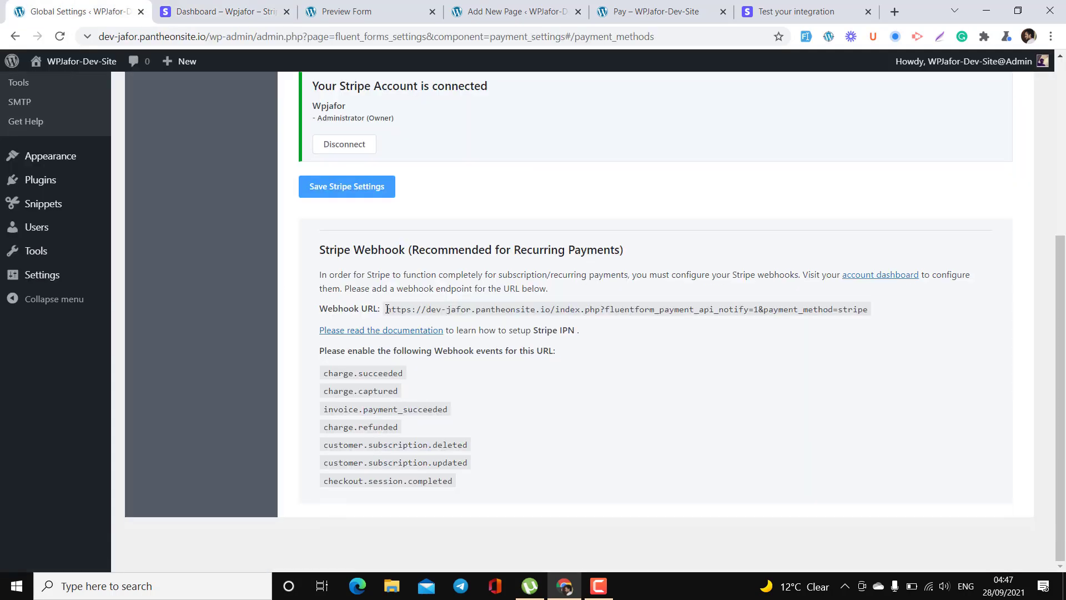
{"action": "left_click_drag", "start_coordinate": [387, 309], "coordinate": [870, 318]}
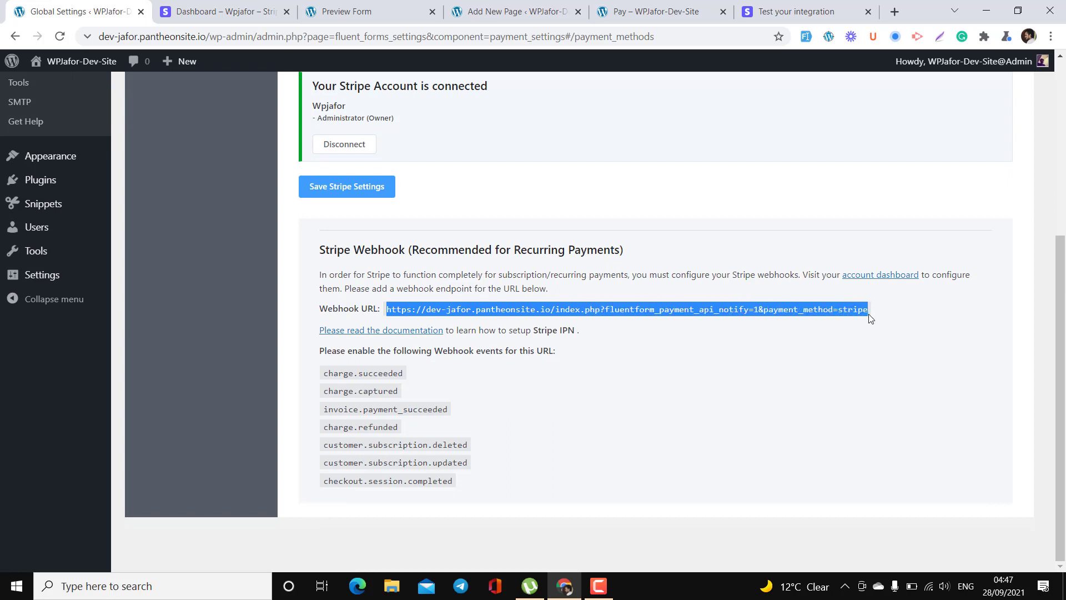
{"action": "left_click", "coordinate": [869, 318]}
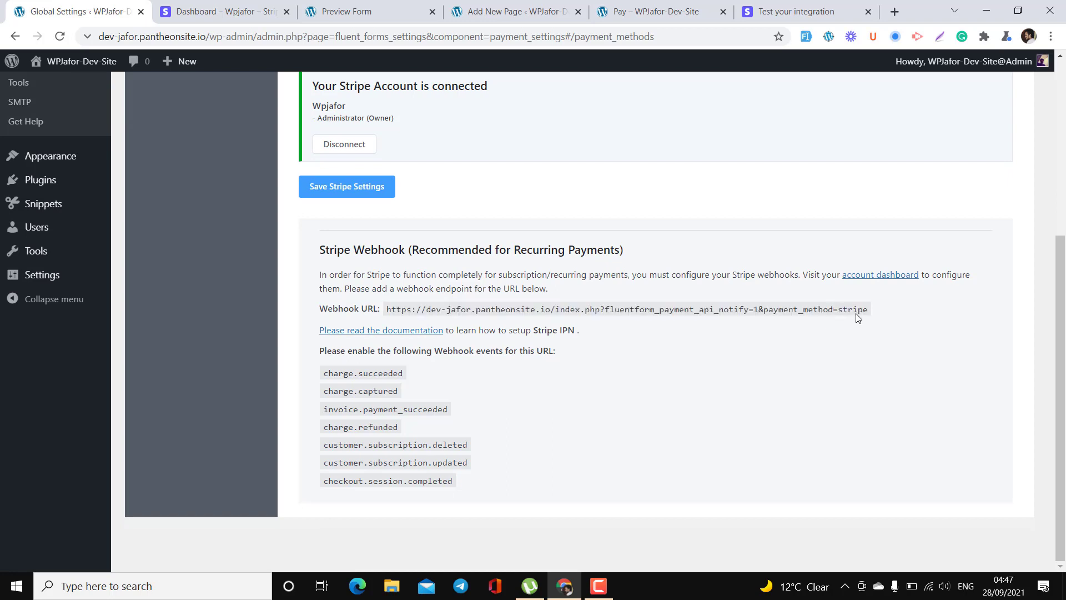
{"action": "left_click_drag", "start_coordinate": [867, 310], "coordinate": [389, 305]}
{"action": "right_click", "coordinate": [388, 306]}
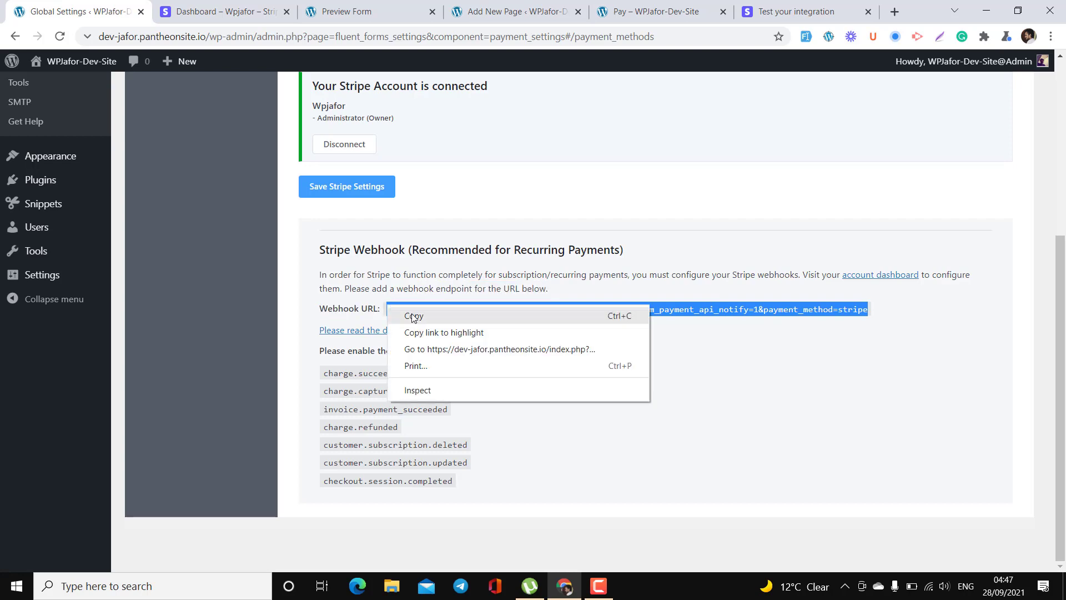
{"action": "left_click", "coordinate": [415, 318]}
{"action": "left_click", "coordinate": [219, 11]}
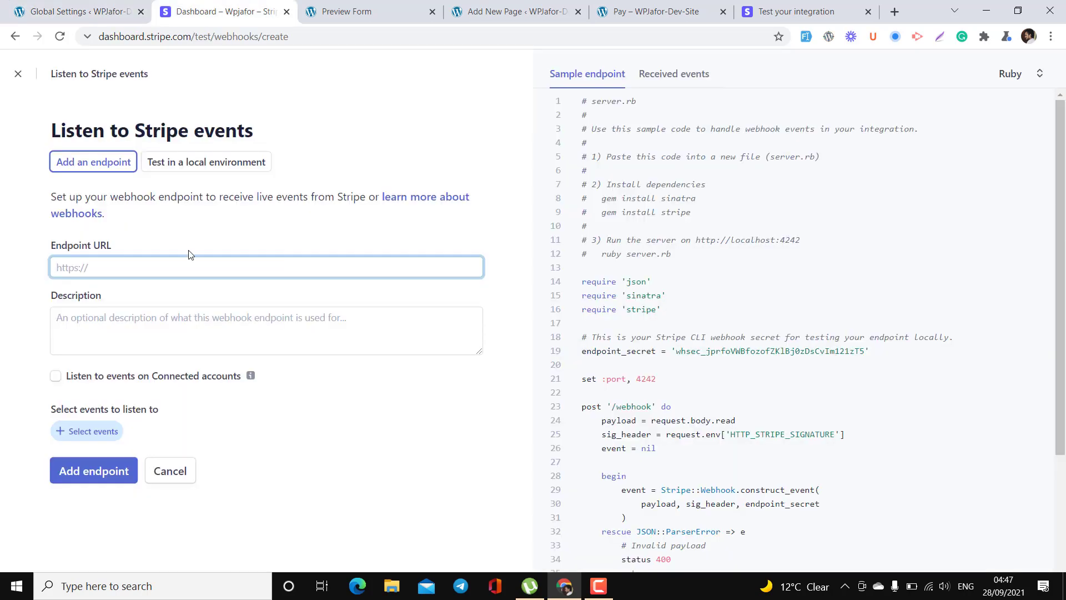
{"action": "key", "text": "ctrl+v"}
- Describe the webhook endpoint as "test" and open the selection of events to listen to
{"action": "left_click", "coordinate": [157, 321]}
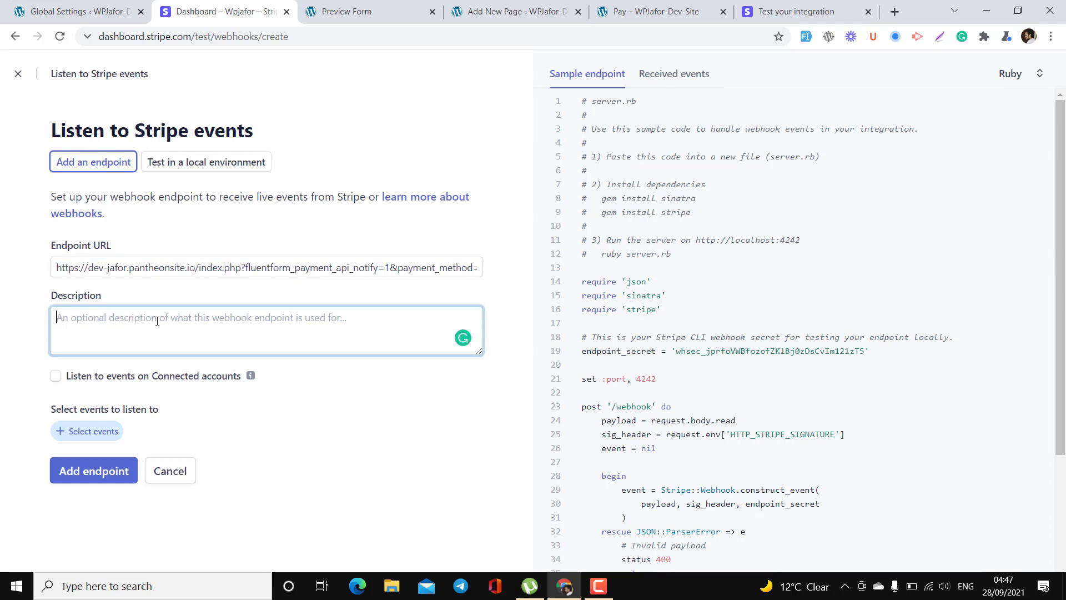
{"action": "type", "text": "test"}
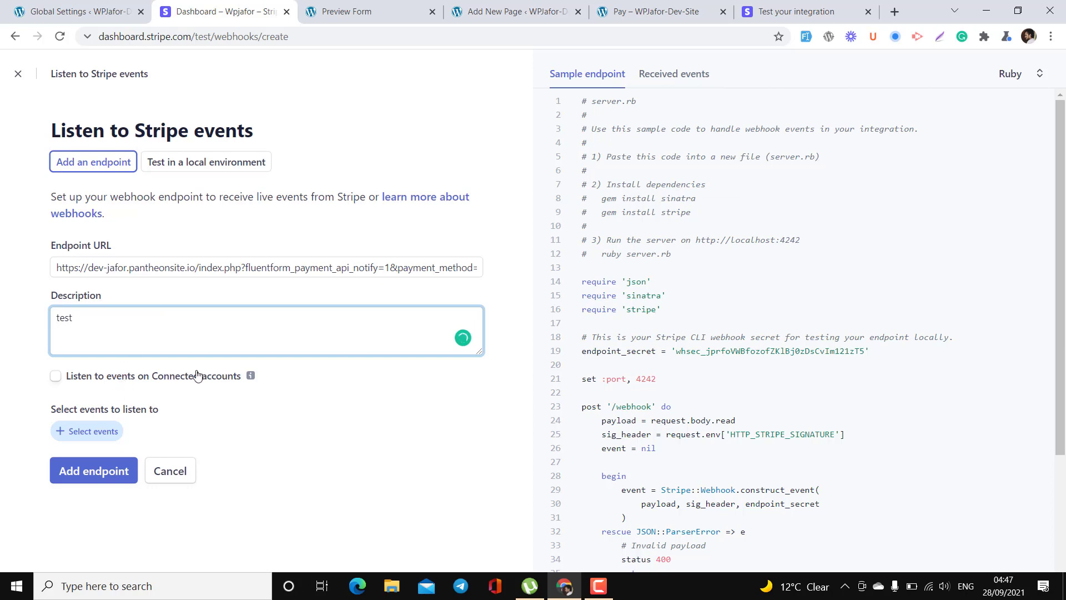
{"action": "mouse_move", "coordinate": [251, 378]}
{"action": "left_click", "coordinate": [86, 435]}
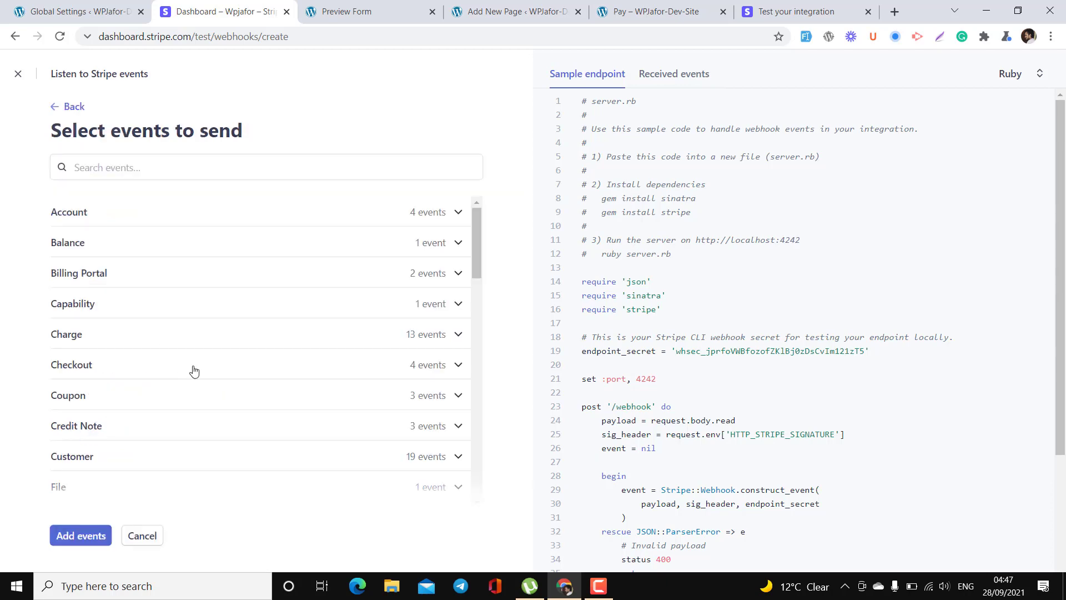
{"action": "scroll", "coordinate": [193, 368], "scroll_direction": "down", "scroll_amount": 1}
- Check the list of required webhook events in the Fluent Forms settings, then return to the event search in Stripe
{"action": "left_click", "coordinate": [84, 4]}
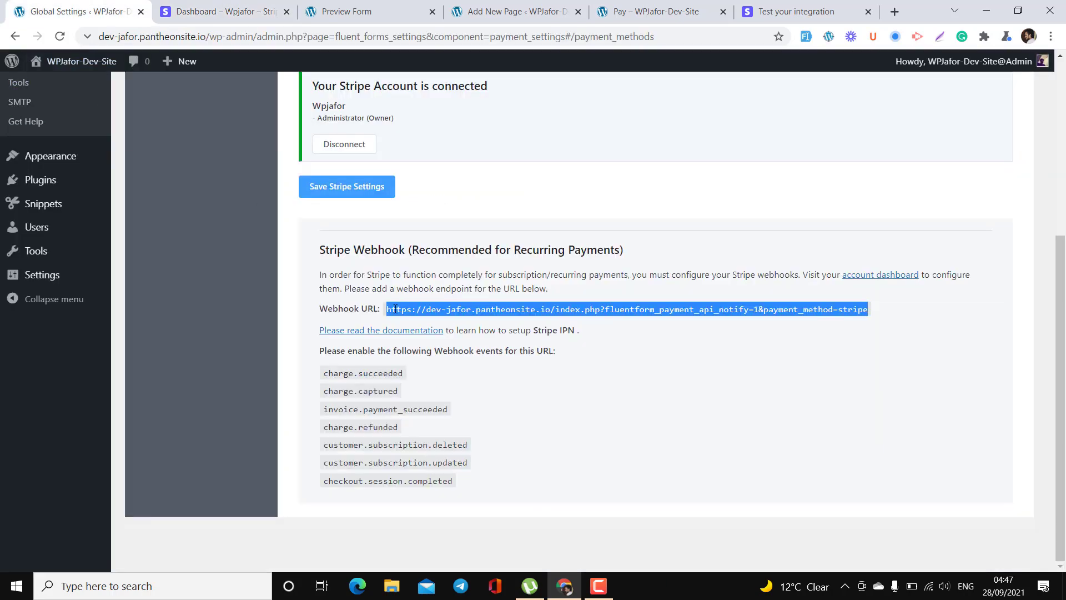
{"action": "left_click_drag", "start_coordinate": [322, 374], "coordinate": [457, 487]}
{"action": "left_click", "coordinate": [457, 488]}
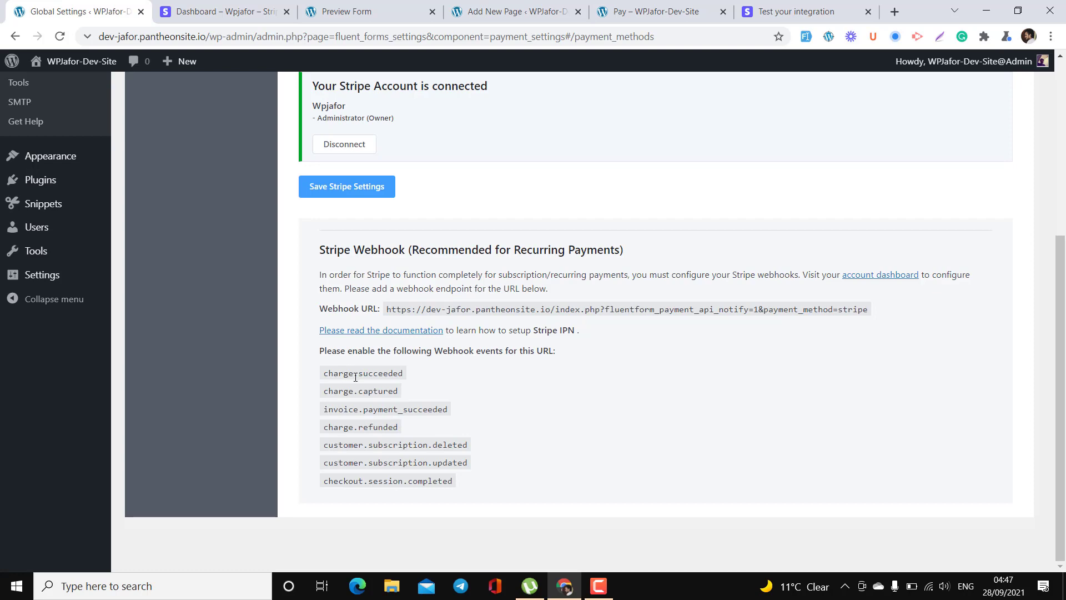
{"action": "left_click", "coordinate": [239, 11]}
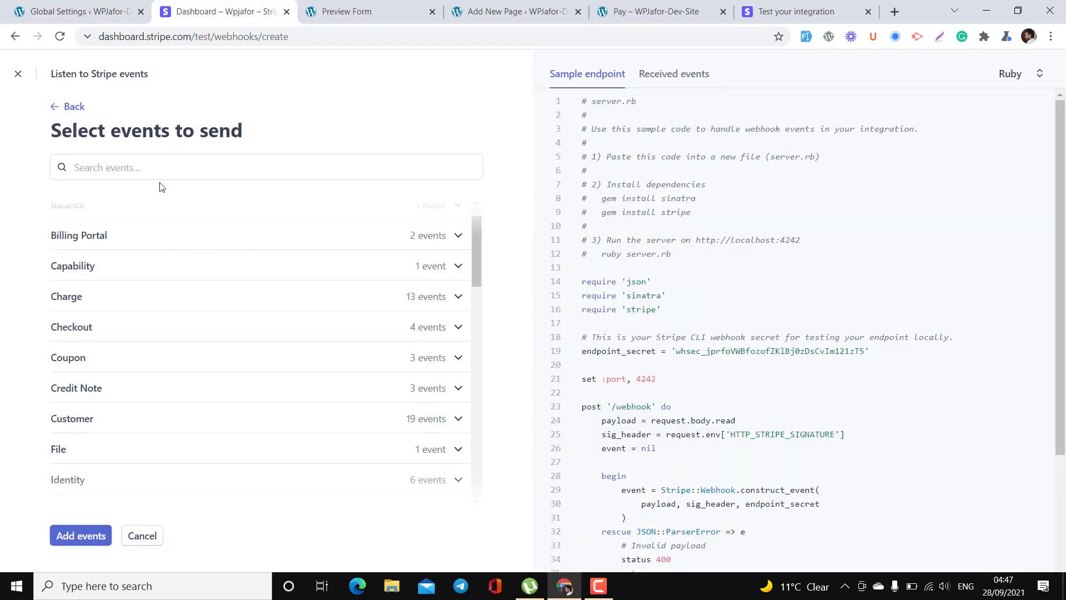
{"action": "left_click", "coordinate": [147, 166]}
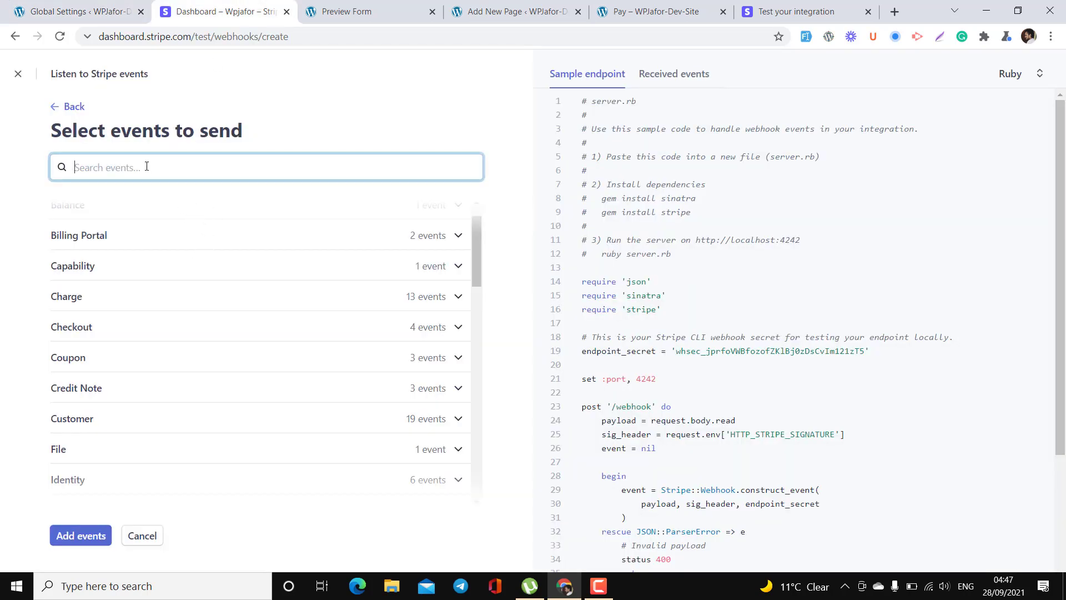
{"action": "type", "text": "suc"}
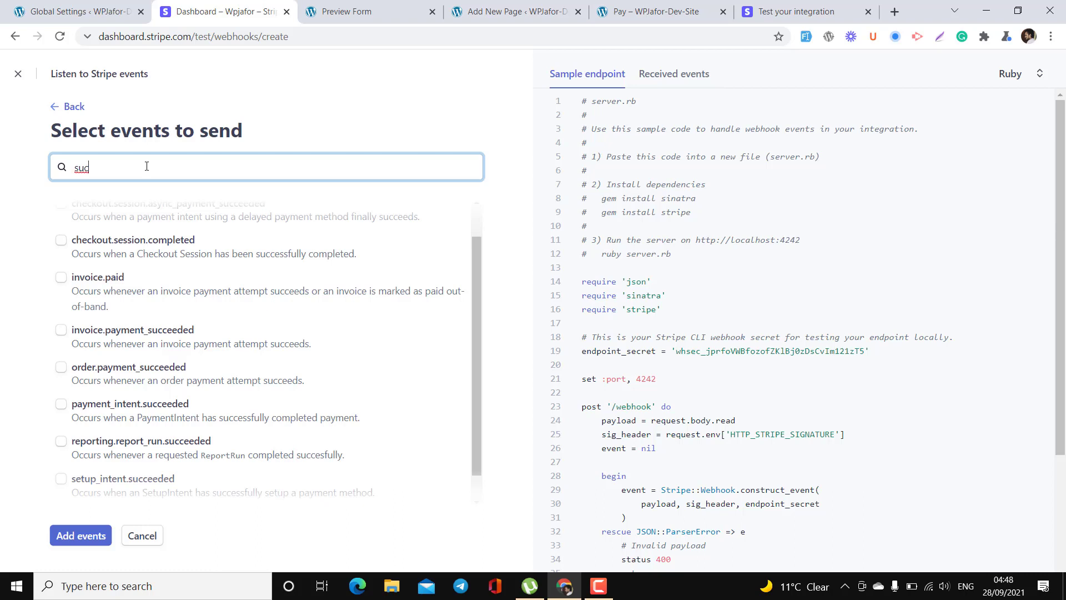
{"action": "type", "text": "c"}
{"action": "key", "text": "BackSpace"}
{"action": "key", "text": "BackSpace"}
{"action": "key", "text": "BackSpace"}
{"action": "key", "text": "BackSpace"}
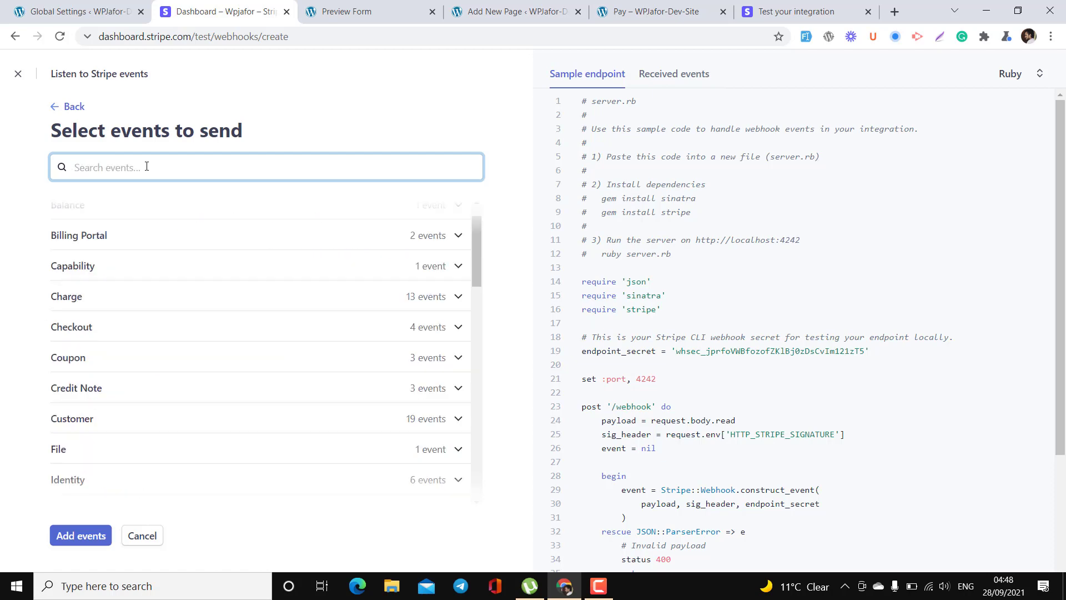
- Search the events for "charge", select charge.succeeded and add it to the endpoint
{"action": "type", "text": "charge"}
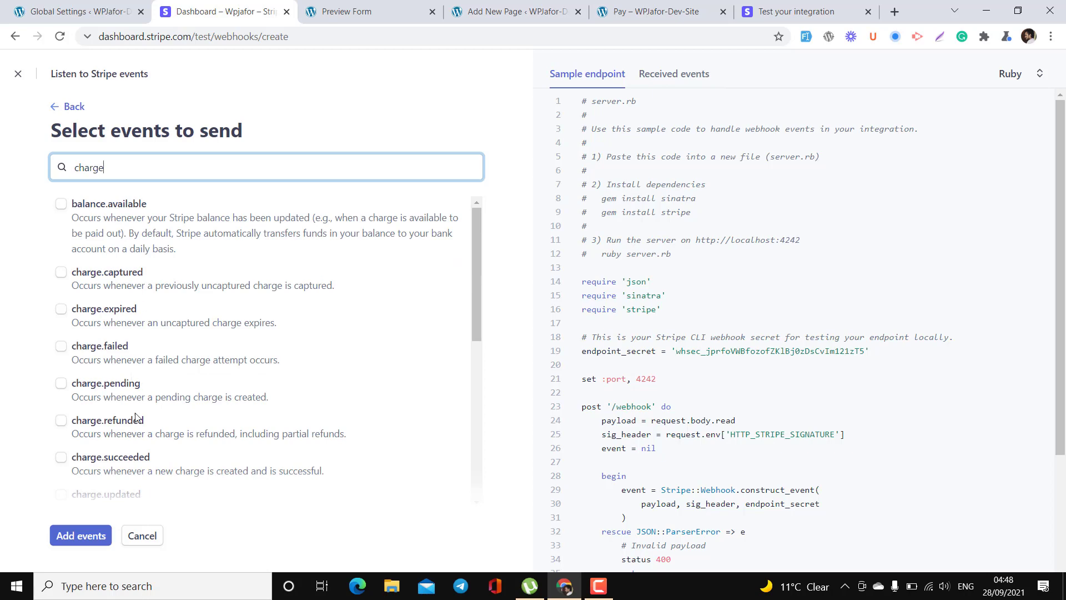
{"action": "left_click", "coordinate": [62, 459]}
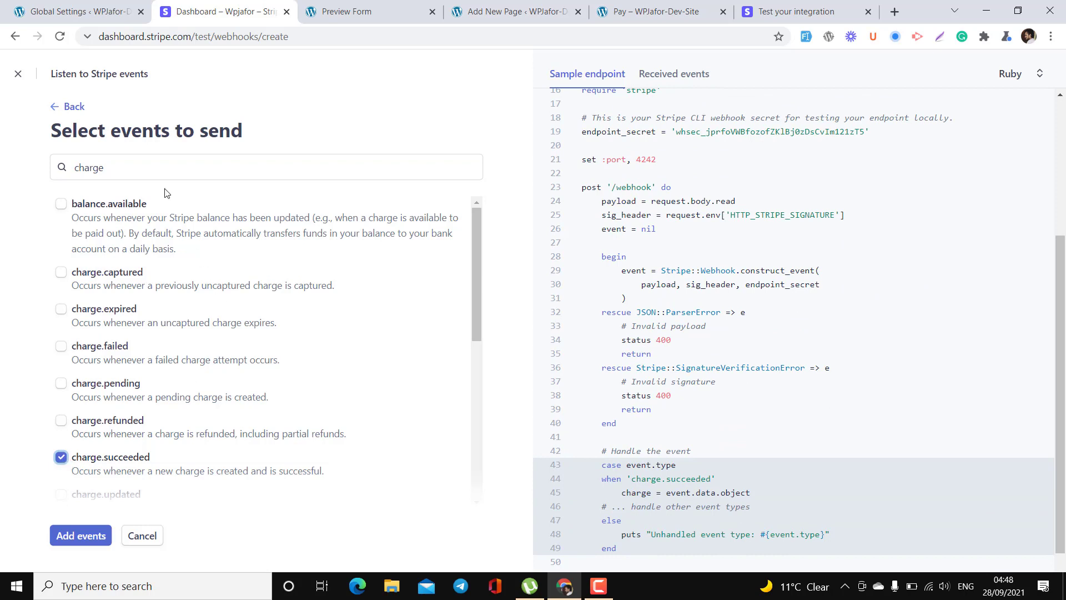
{"action": "double_click", "coordinate": [156, 171]}
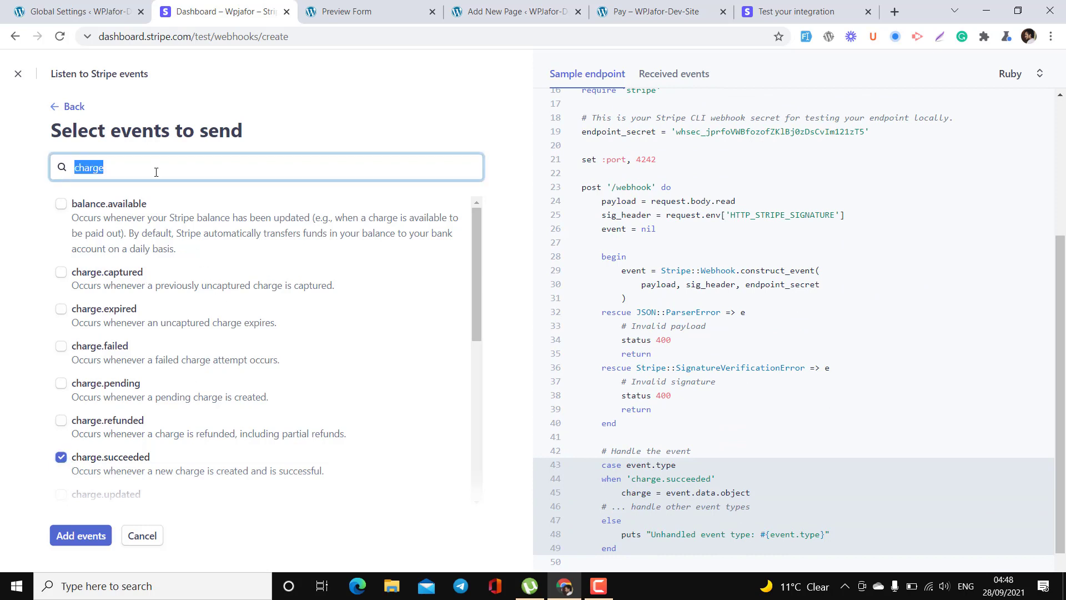
{"action": "left_click", "coordinate": [86, 537]}
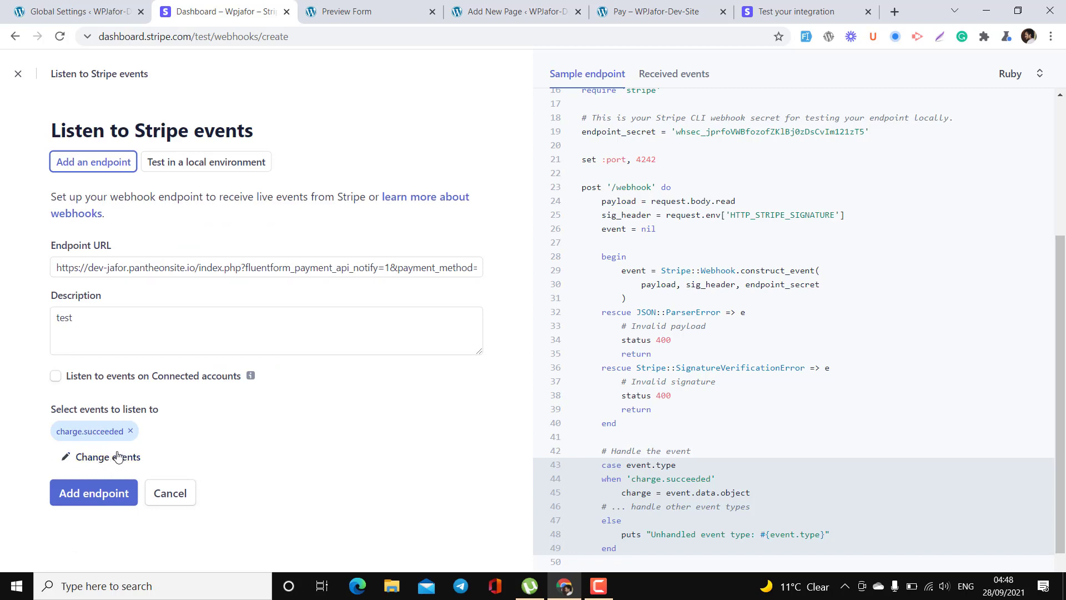
- Reopen the endpoint's event selection, check the required events list in Fluent Forms, and also select charge.captured
{"action": "left_click", "coordinate": [101, 458]}
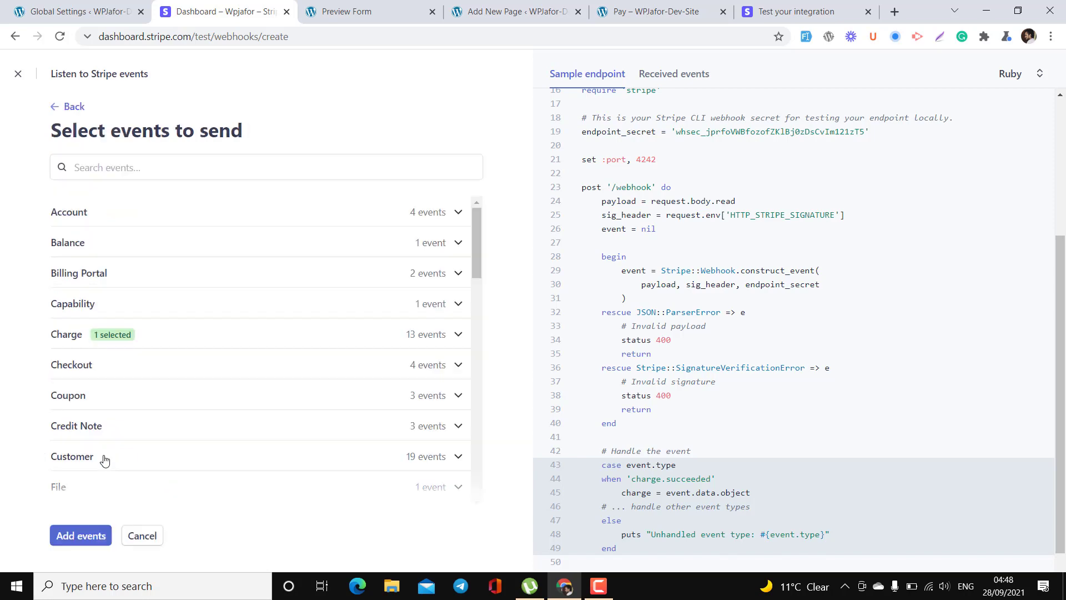
{"action": "left_click", "coordinate": [75, 8]}
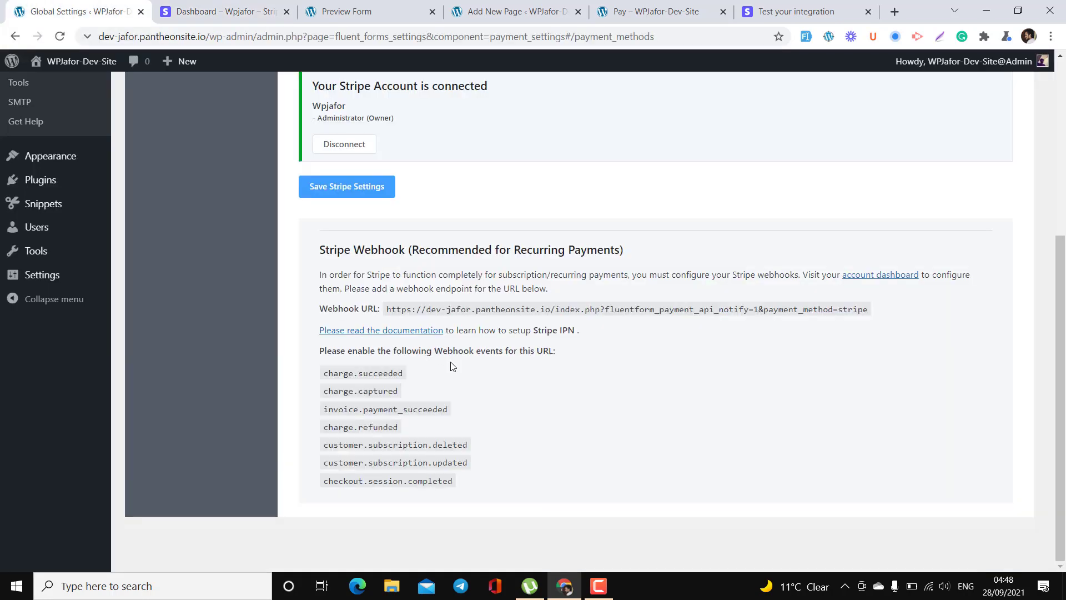
{"action": "left_click", "coordinate": [242, 5]}
{"action": "left_click", "coordinate": [133, 168]}
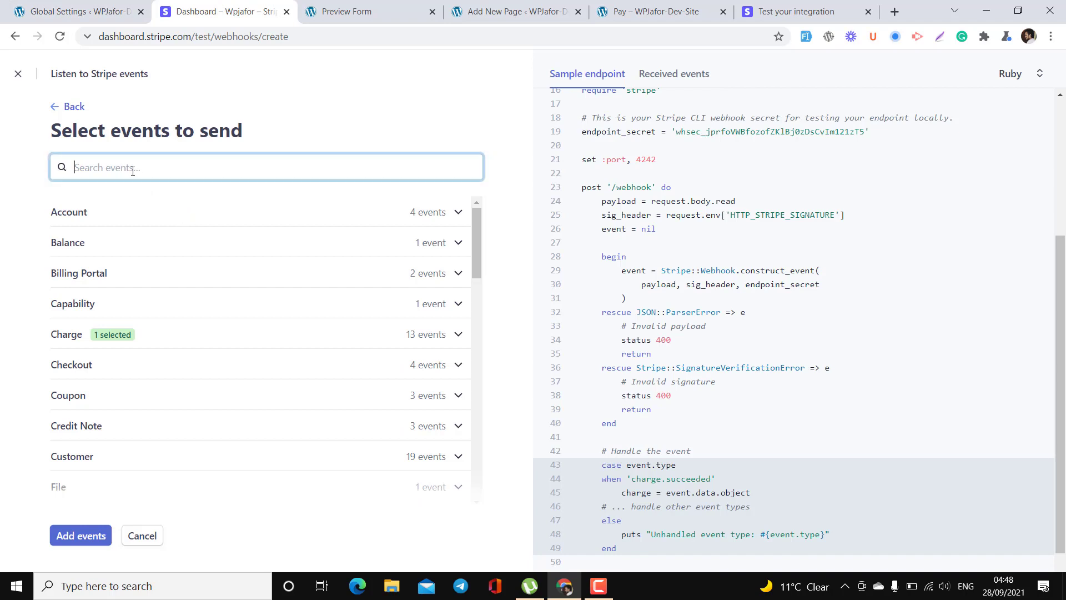
{"action": "type", "text": "charge"}
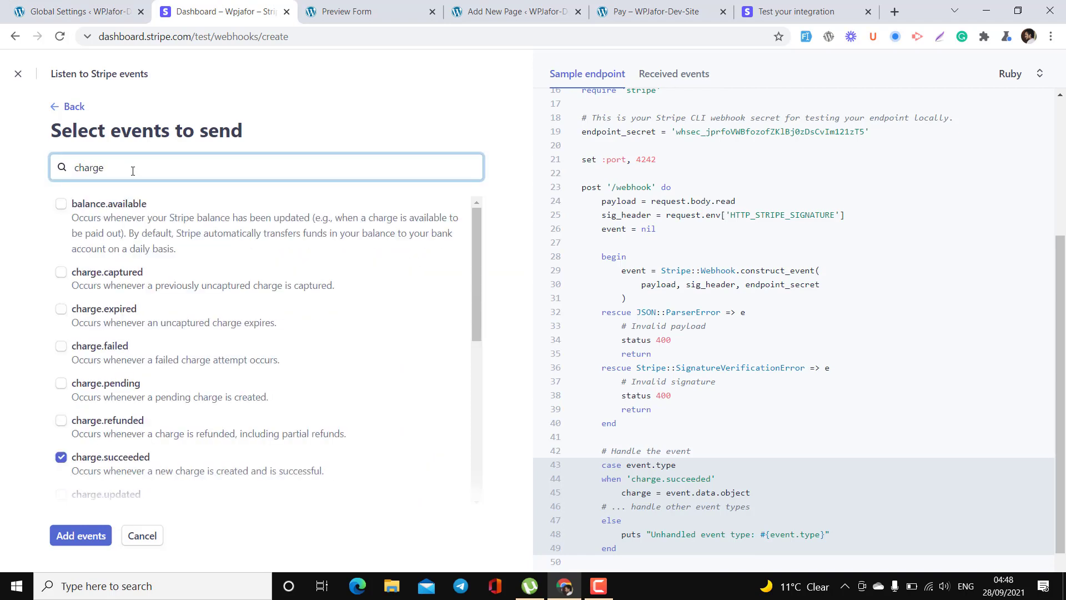
{"action": "left_click", "coordinate": [61, 272]}
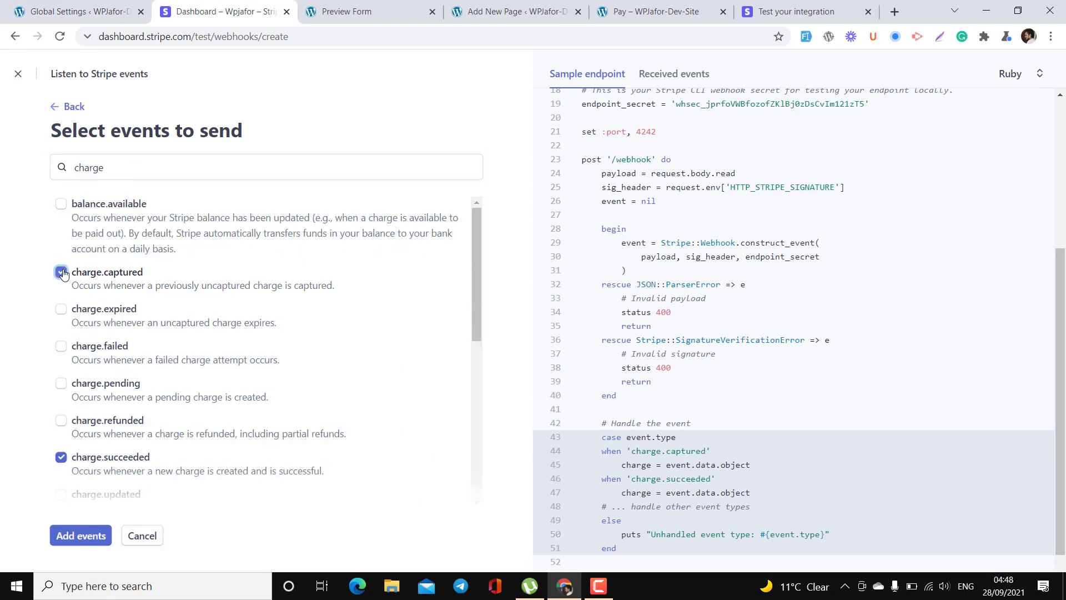
- Check the required events list again, search the Stripe events for "invo" and select invoice.payment_succeeded
{"action": "left_click", "coordinate": [80, 11]}
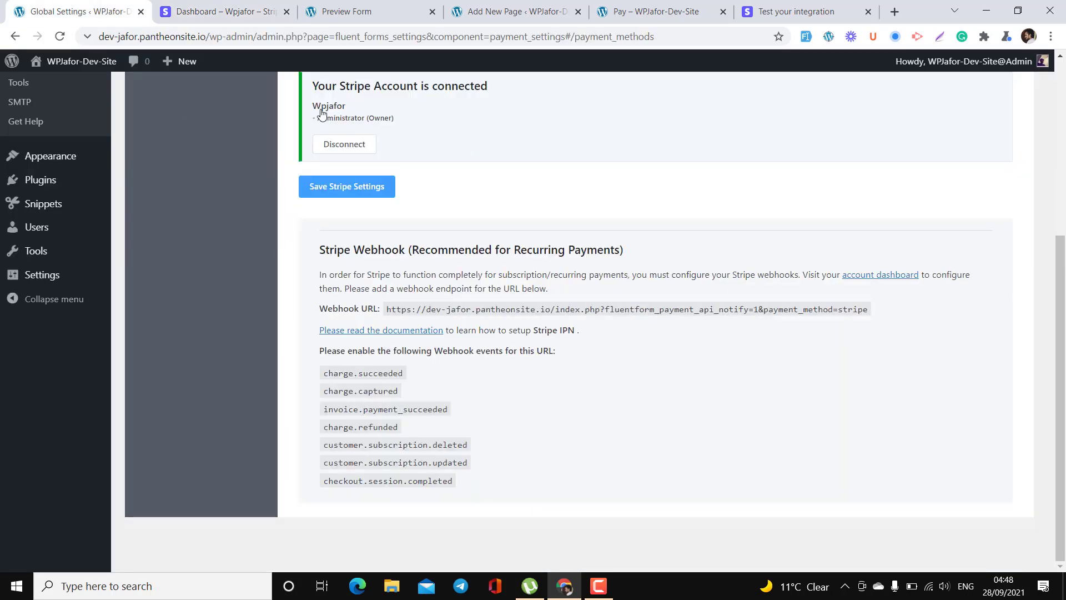
{"action": "left_click", "coordinate": [266, 8]}
{"action": "double_click", "coordinate": [121, 161]}
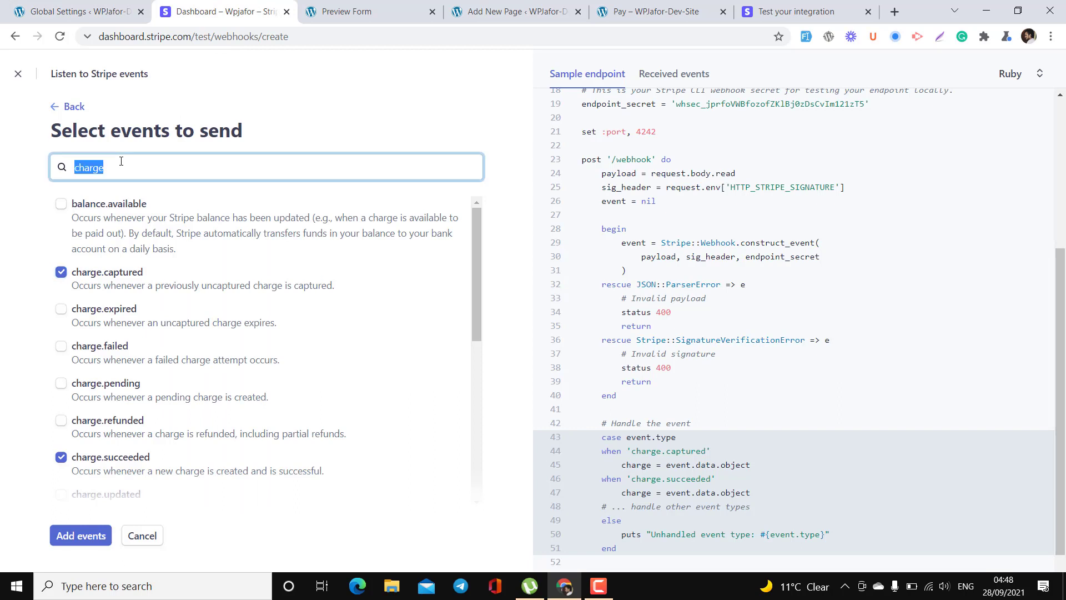
{"action": "type", "text": "invo"}
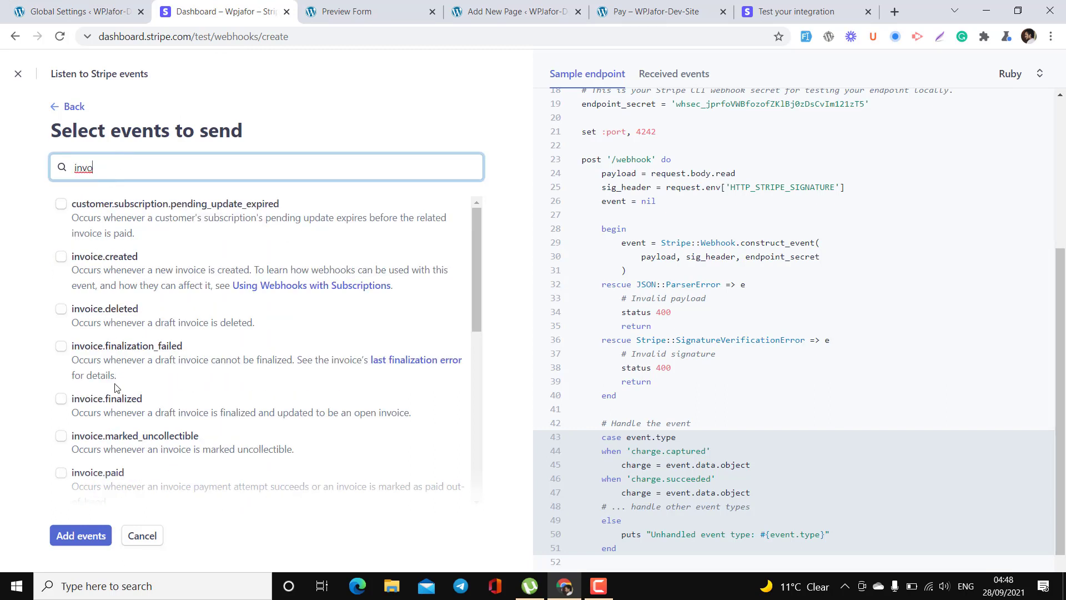
{"action": "scroll", "coordinate": [120, 406], "scroll_direction": "down", "scroll_amount": 2}
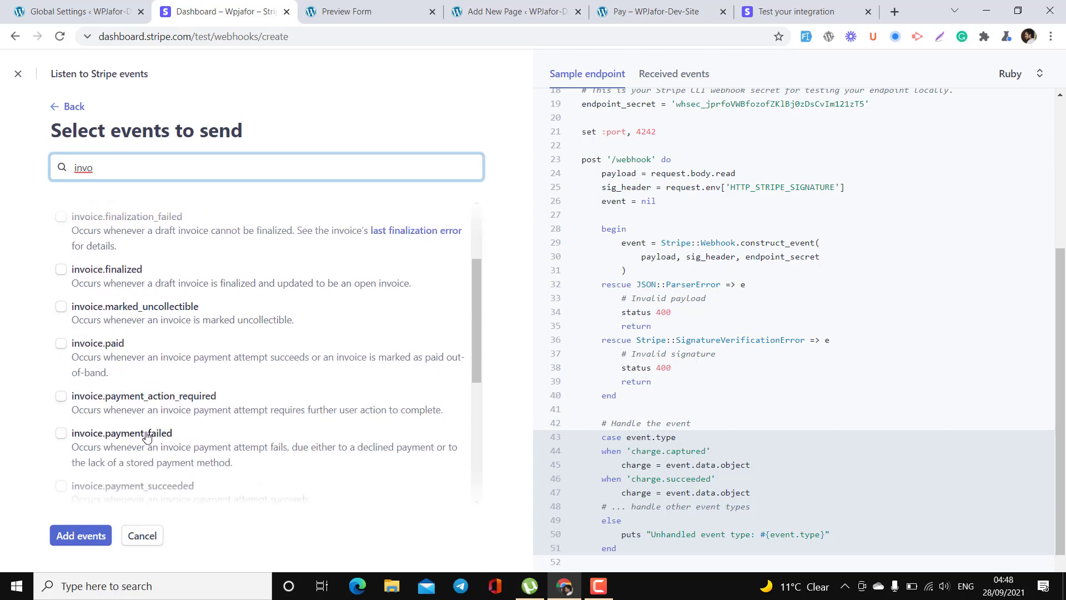
{"action": "scroll", "coordinate": [144, 433], "scroll_direction": "down", "scroll_amount": 2}
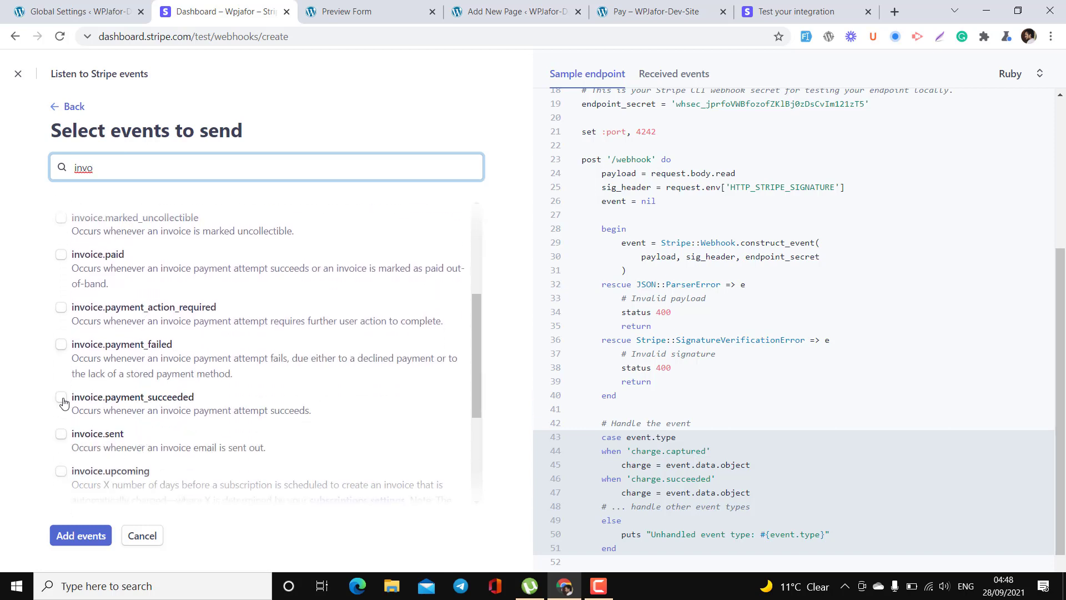
{"action": "left_click", "coordinate": [61, 397]}
- Consult the required events in Fluent Forms, search the Stripe events for "charge" and select charge.refunded
{"action": "left_click", "coordinate": [75, 11]}
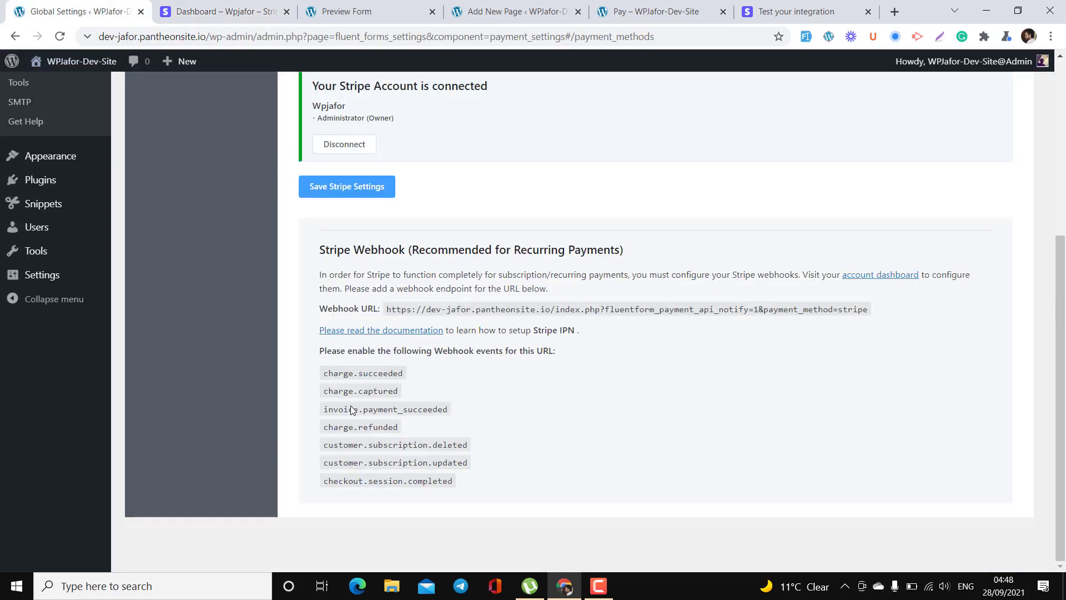
{"action": "left_click", "coordinate": [207, 5]}
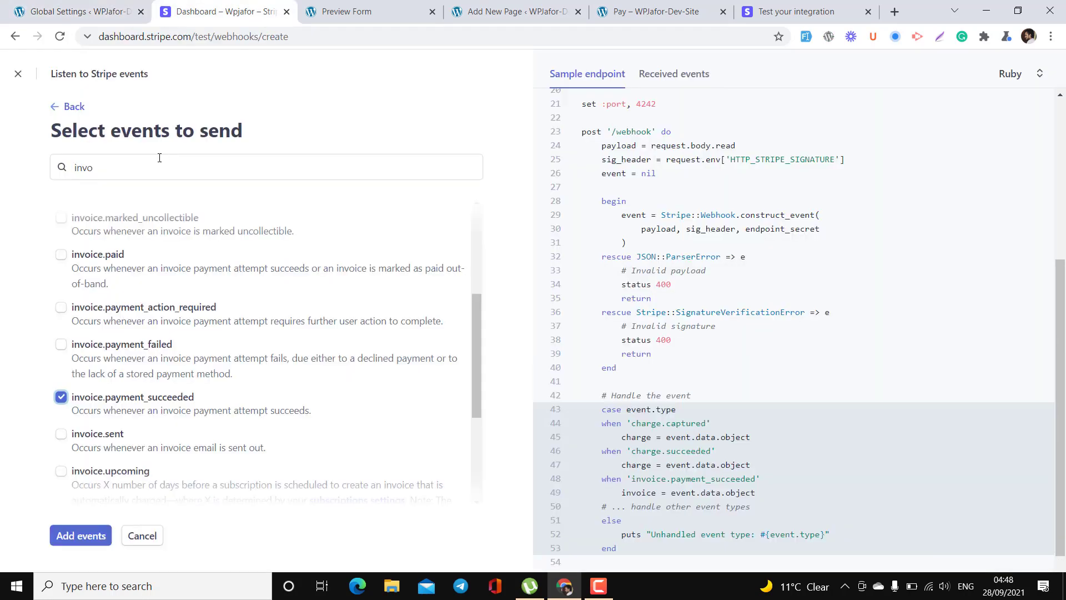
{"action": "double_click", "coordinate": [131, 167]}
{"action": "type", "text": "charge"}
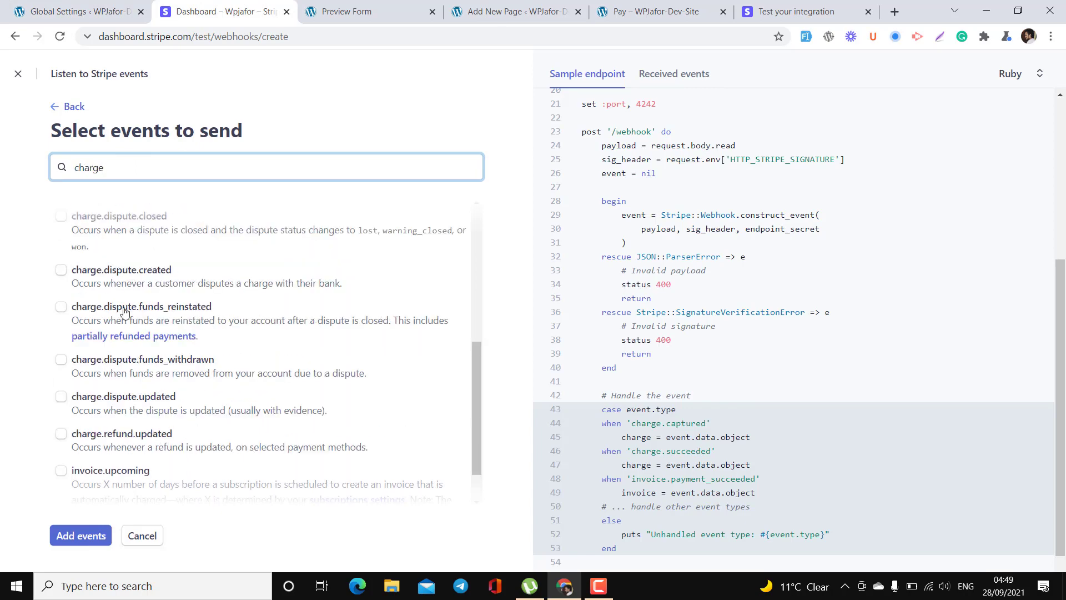
{"action": "scroll", "coordinate": [149, 370], "scroll_direction": "down", "scroll_amount": 1}
{"action": "scroll", "coordinate": [151, 369], "scroll_direction": "up", "scroll_amount": 5}
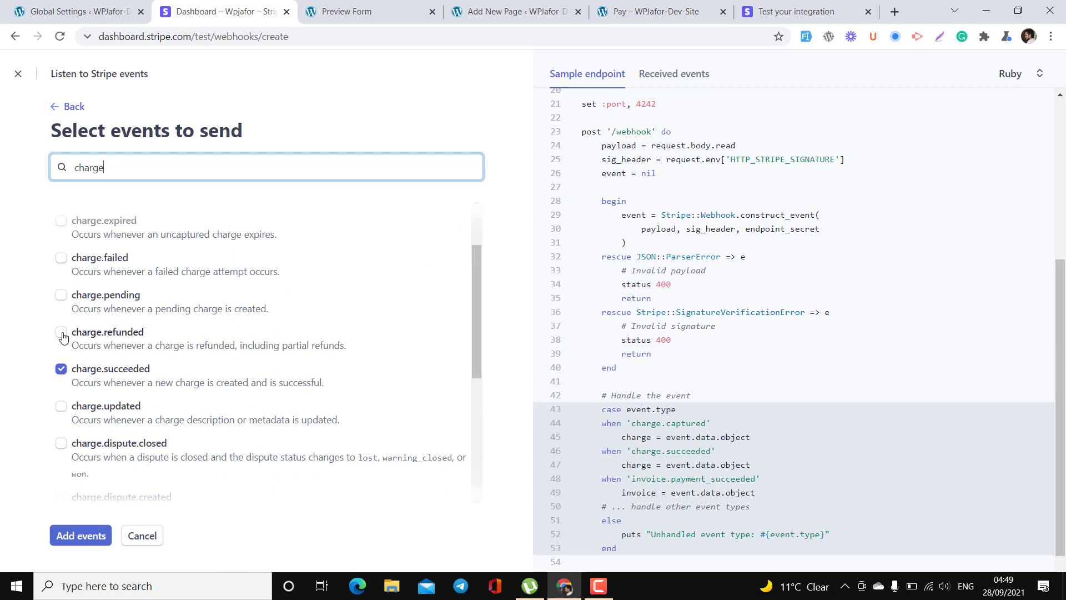
{"action": "left_click", "coordinate": [61, 332]}
- Recheck the required events list in Fluent Forms and add the selected events, including charge.refunded, to the Stripe endpoint
{"action": "left_click", "coordinate": [78, 11]}
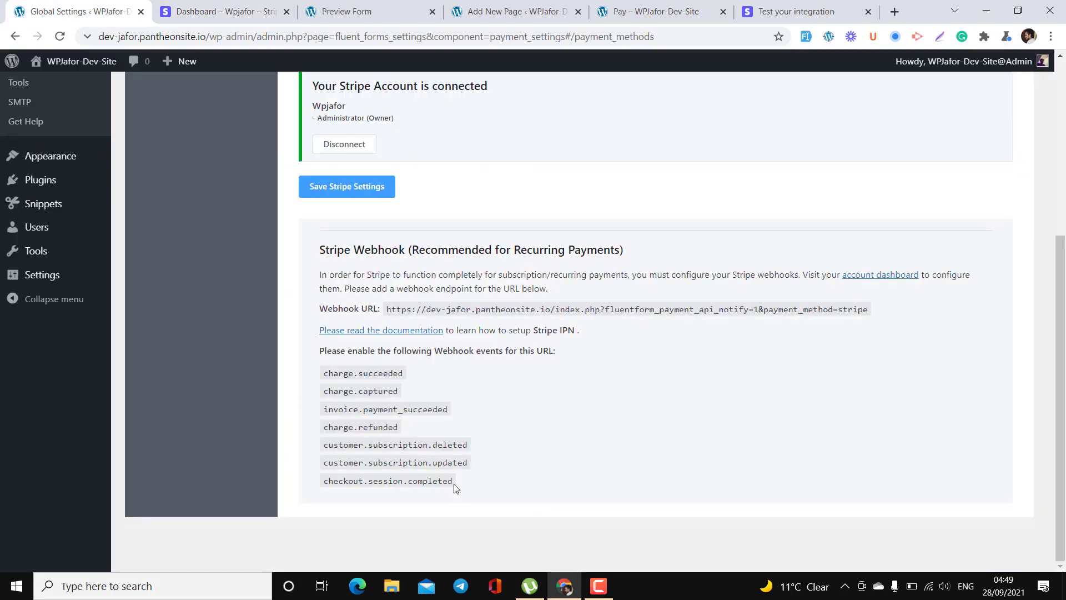
{"action": "left_click", "coordinate": [231, 5]}
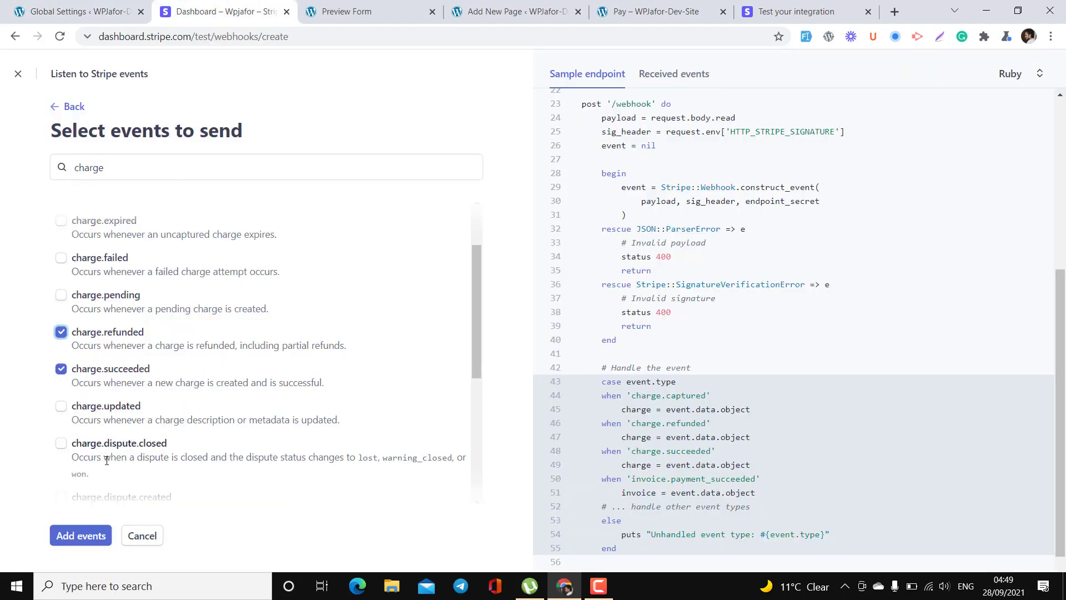
{"action": "left_click", "coordinate": [75, 531]}
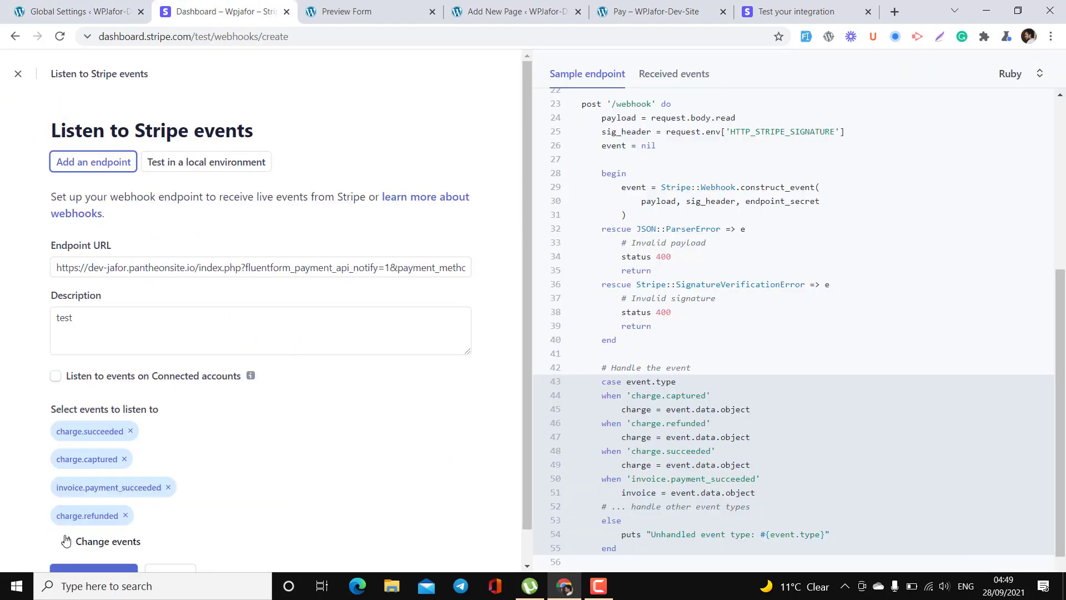
{"action": "scroll", "coordinate": [166, 452], "scroll_direction": "down", "scroll_amount": 1}
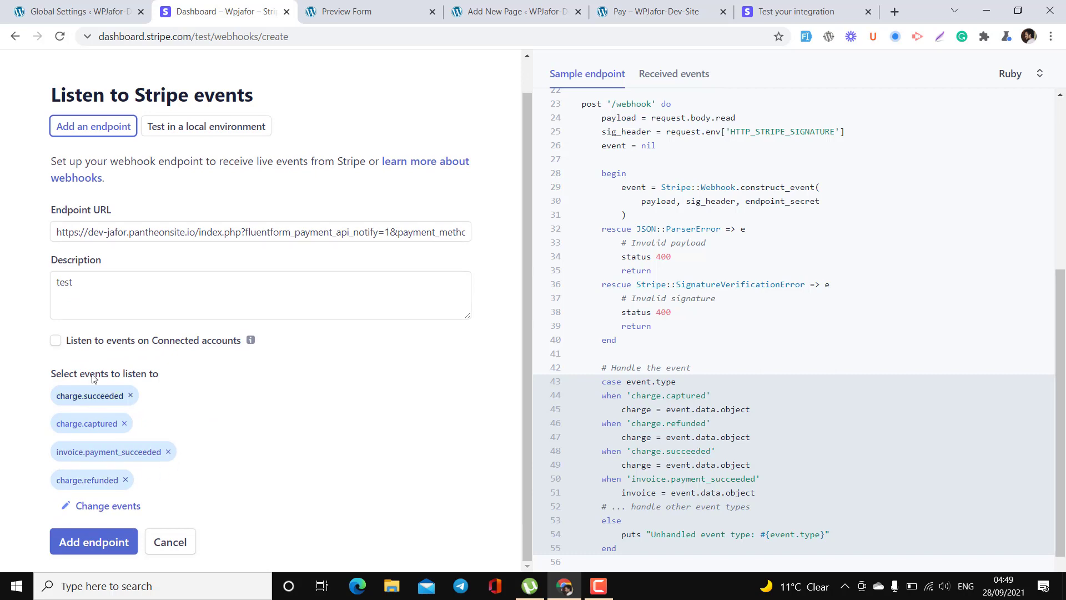
- Review the full list of required webhook events in Fluent Forms and create the webhook endpoint in Stripe
{"action": "left_click", "coordinate": [78, 11]}
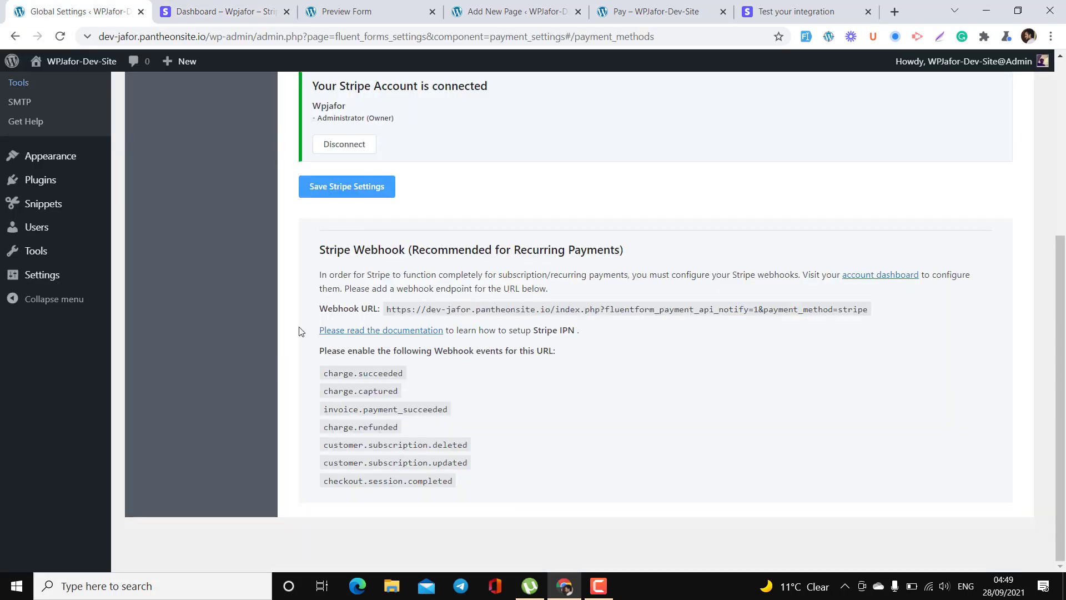
{"action": "left_click_drag", "start_coordinate": [491, 494], "coordinate": [324, 371]}
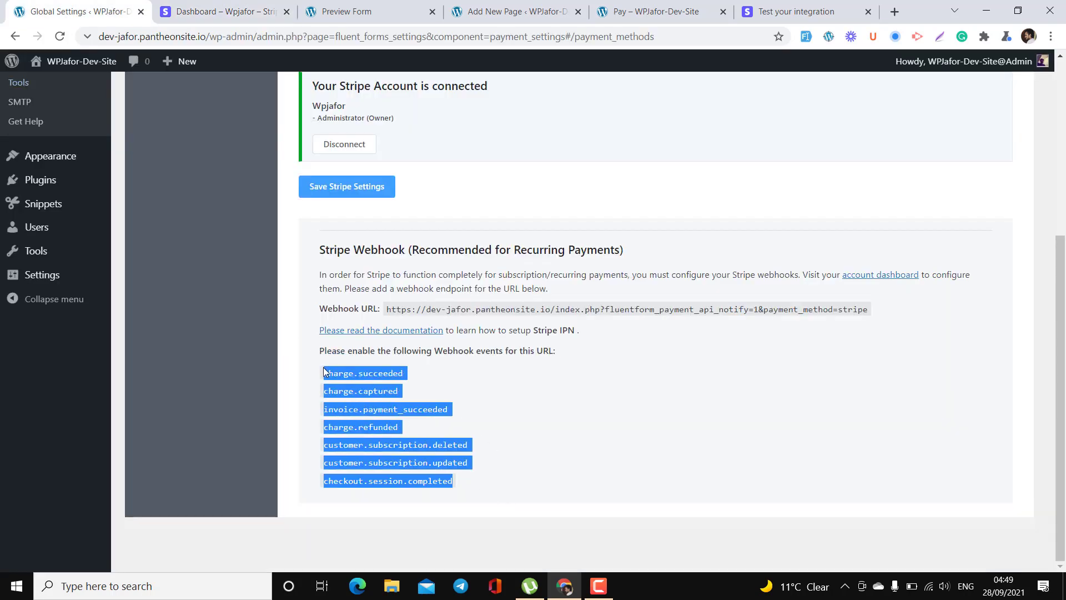
{"action": "left_click", "coordinate": [325, 371]}
{"action": "left_click", "coordinate": [225, 10]}
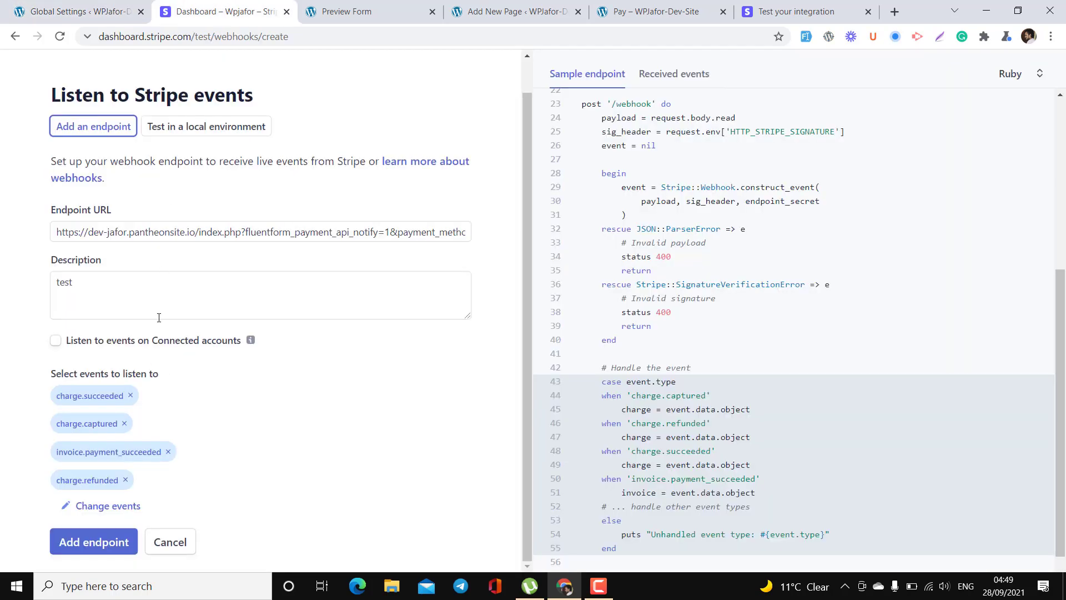
{"action": "left_click", "coordinate": [86, 545]}
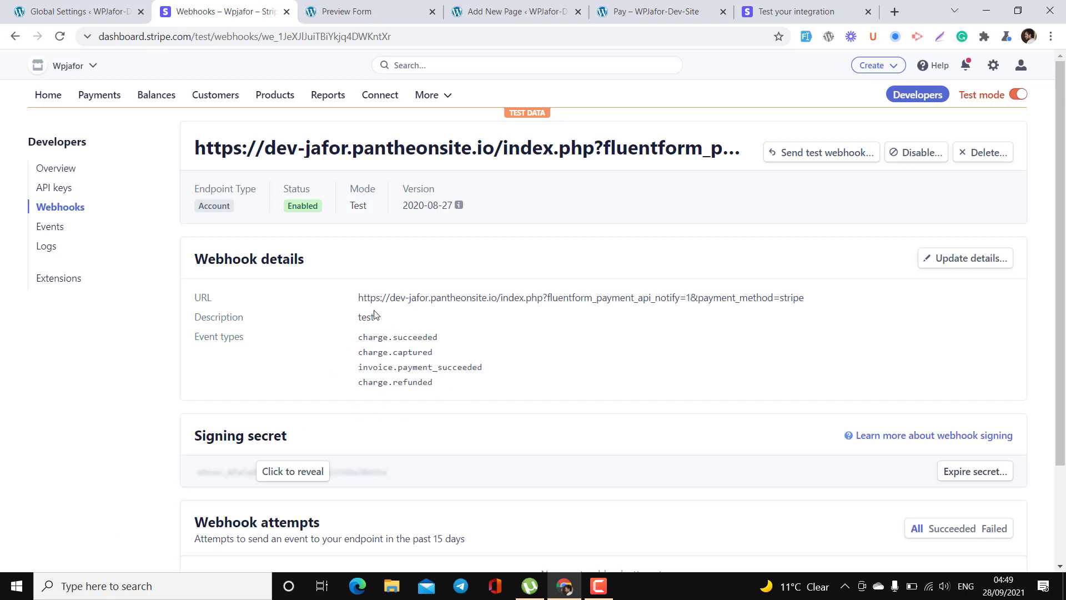
- Check the endpoint URL in the new webhook's details
{"action": "left_click_drag", "start_coordinate": [357, 298], "coordinate": [727, 300]}
{"action": "double_click", "coordinate": [728, 300]}
{"action": "left_click", "coordinate": [728, 300]}
- Review the Stripe payment method settings in Fluent Forms and the submitted payment form on the Pay page
{"action": "left_click", "coordinate": [65, 11]}
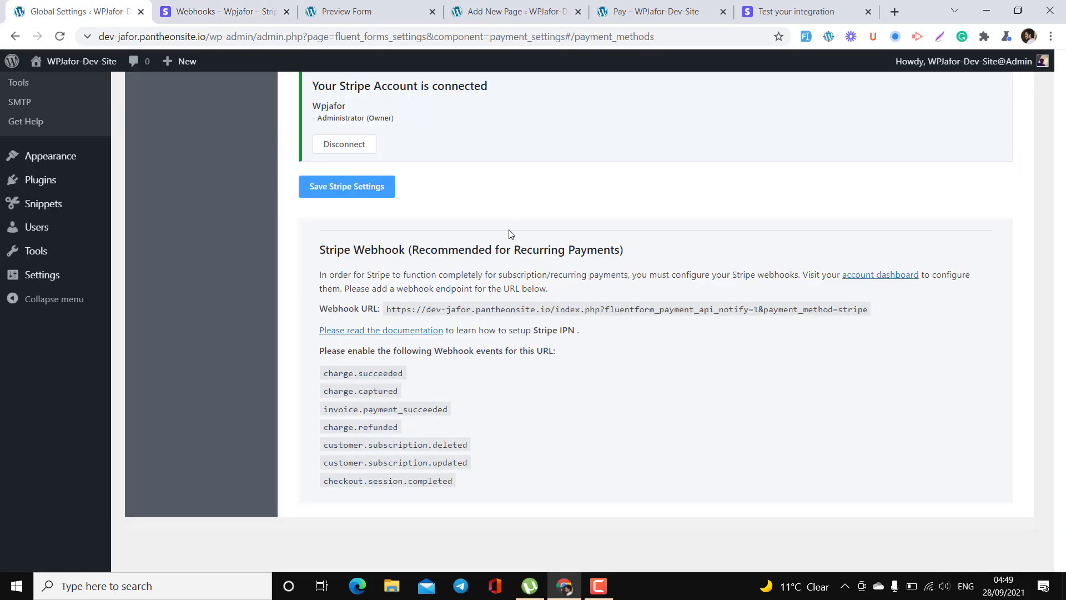
{"action": "scroll", "coordinate": [511, 233], "scroll_direction": "up", "scroll_amount": 3}
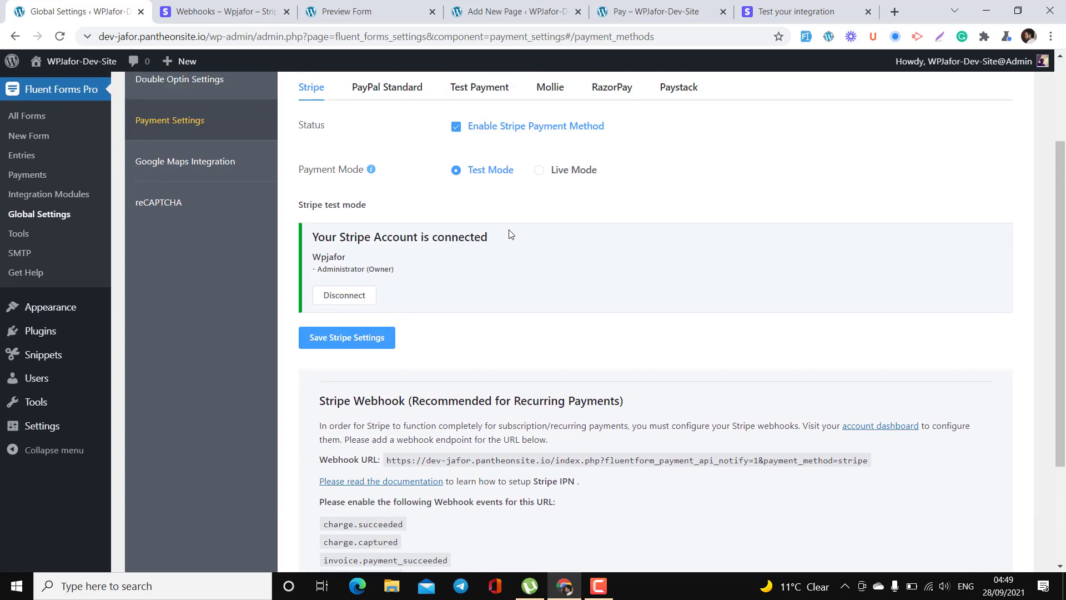
{"action": "scroll", "coordinate": [511, 234], "scroll_direction": "up", "scroll_amount": 3}
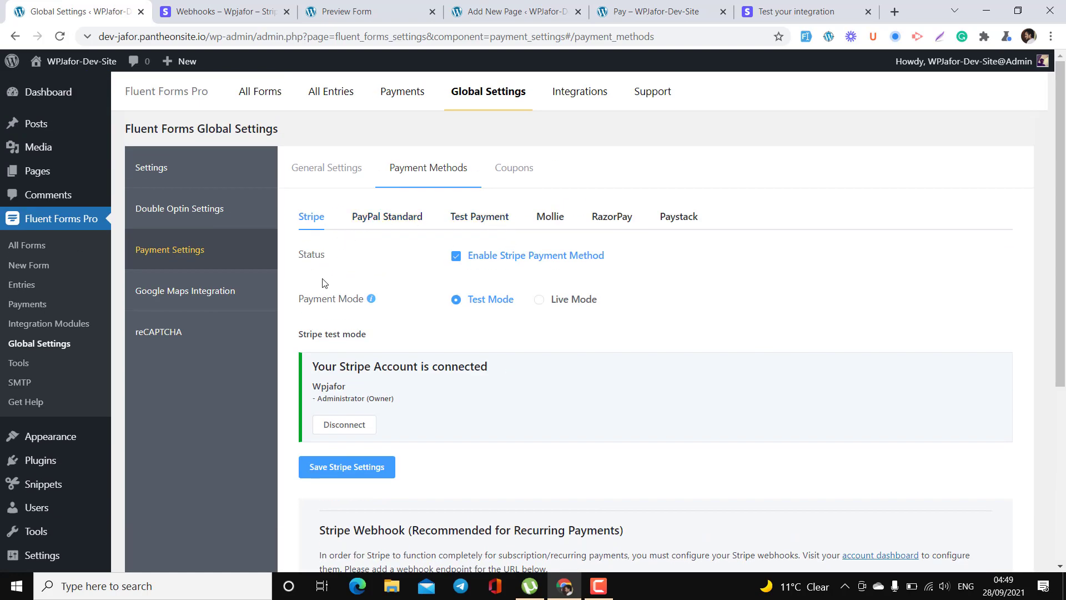
{"action": "scroll", "coordinate": [390, 345], "scroll_direction": "down", "scroll_amount": 2}
{"action": "scroll", "coordinate": [391, 344], "scroll_direction": "up", "scroll_amount": 2}
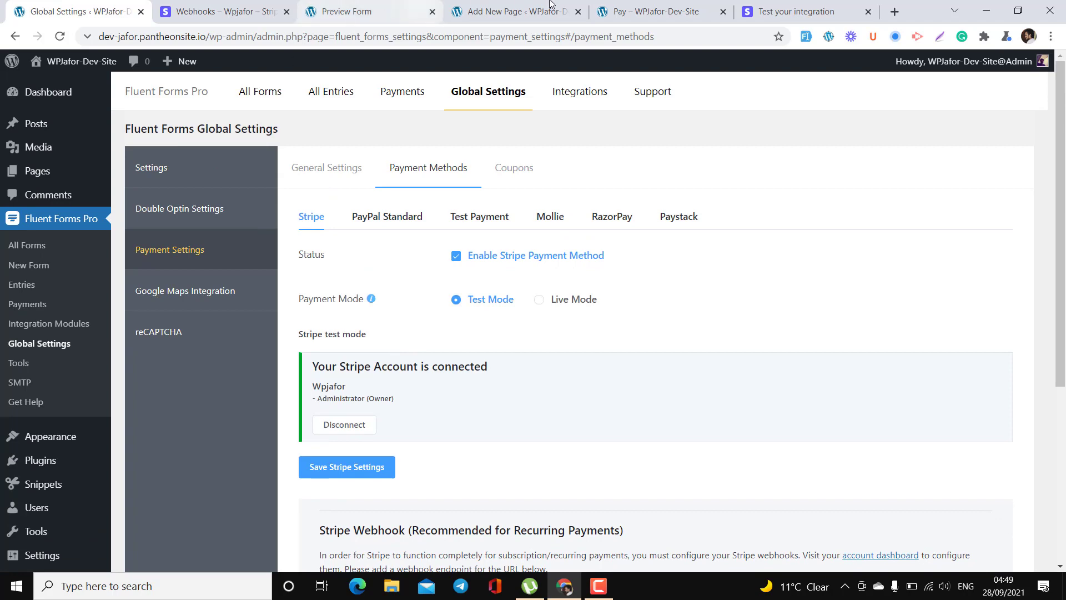
{"action": "left_click", "coordinate": [687, 4]}
{"action": "scroll", "coordinate": [434, 319], "scroll_direction": "down", "scroll_amount": 3}
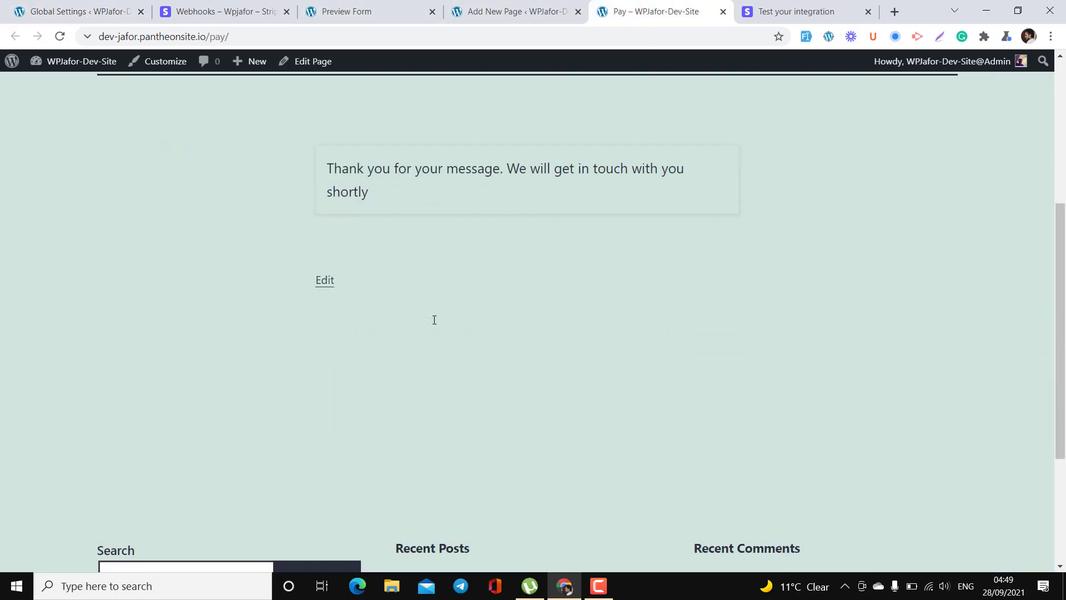
{"action": "scroll", "coordinate": [347, 267], "scroll_direction": "up", "scroll_amount": 4}
{"action": "left_click", "coordinate": [78, 11]}
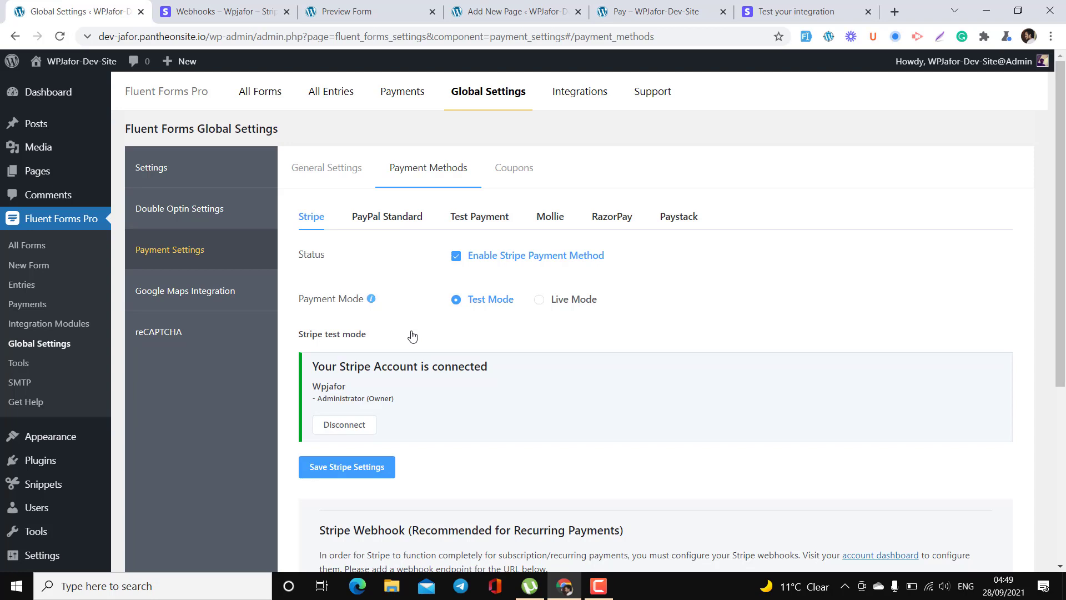
{"action": "scroll", "coordinate": [412, 336], "scroll_direction": "down", "scroll_amount": 2}
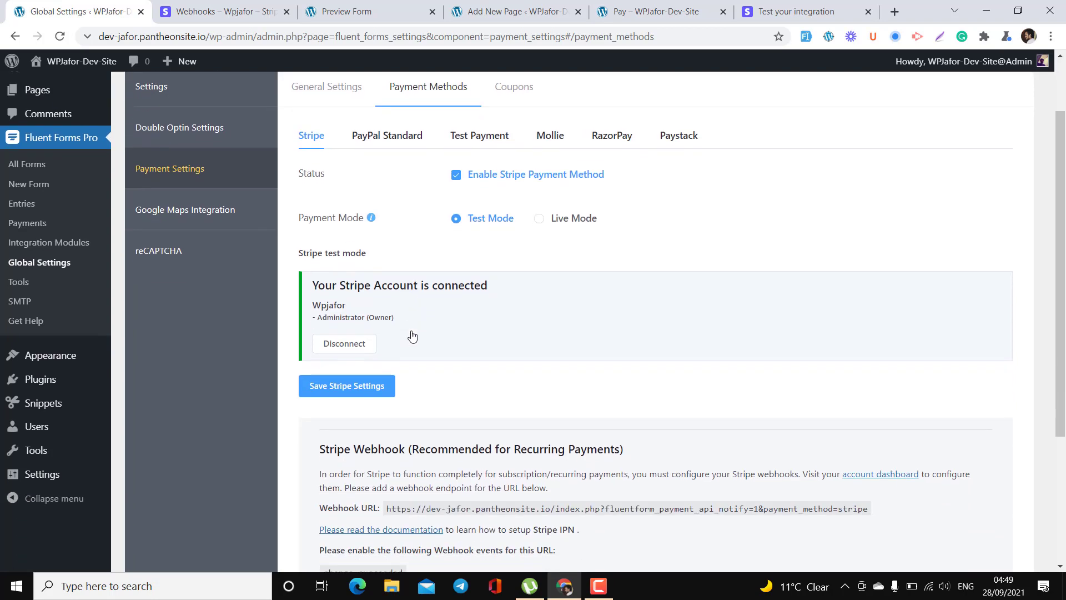